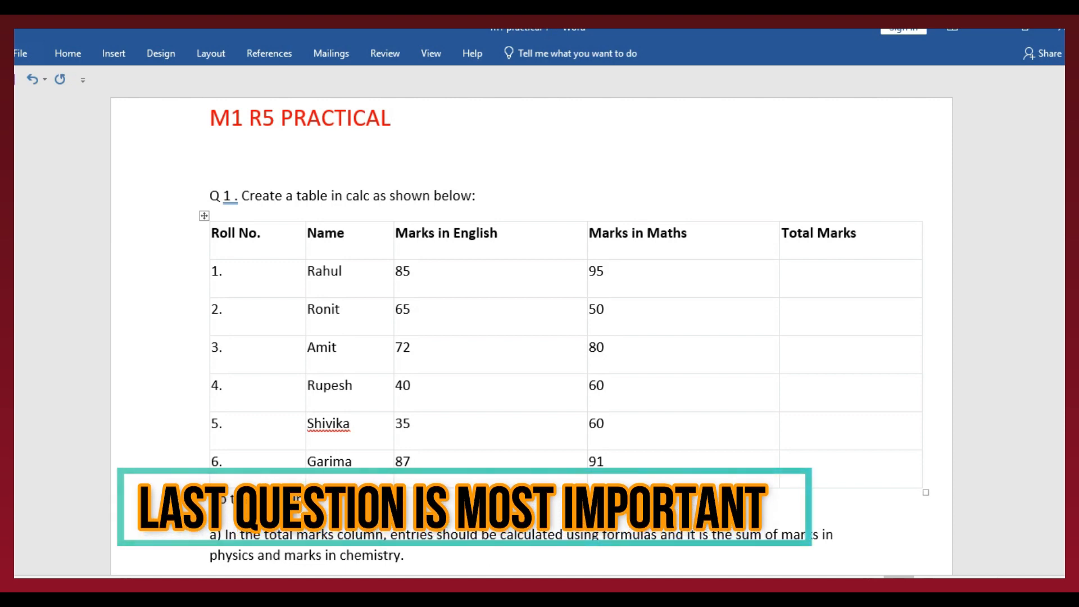
- Review question 1 in the Word document, including its marks table and the instructions below it
{"action": "left_click", "coordinate": [411, 309]}
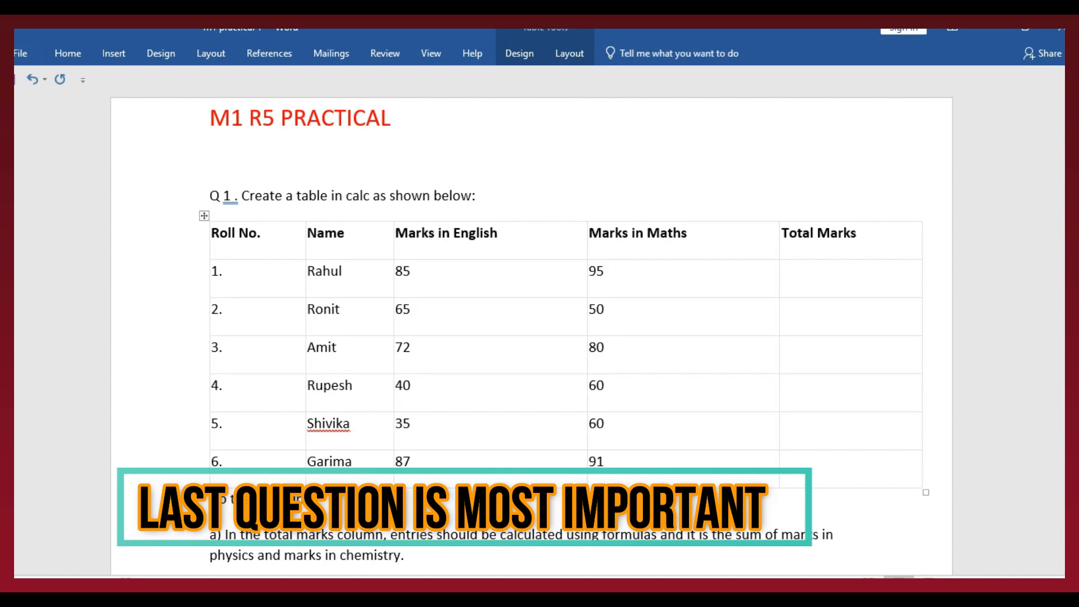
{"action": "scroll", "coordinate": [562, 337], "scroll_direction": "down", "scroll_amount": 3}
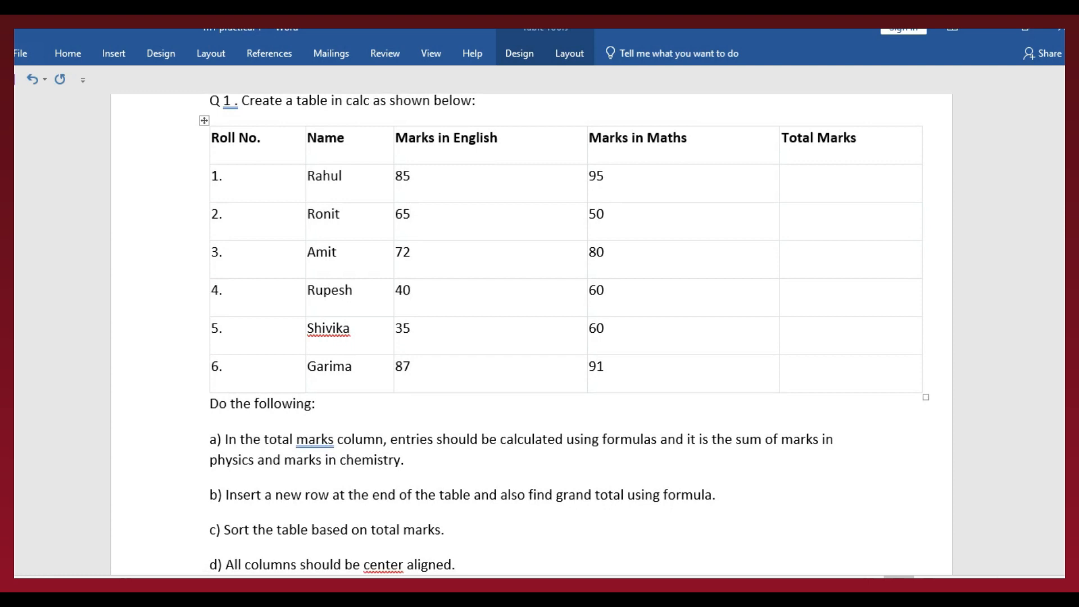
{"action": "scroll", "coordinate": [562, 337], "scroll_direction": "up", "scroll_amount": 3}
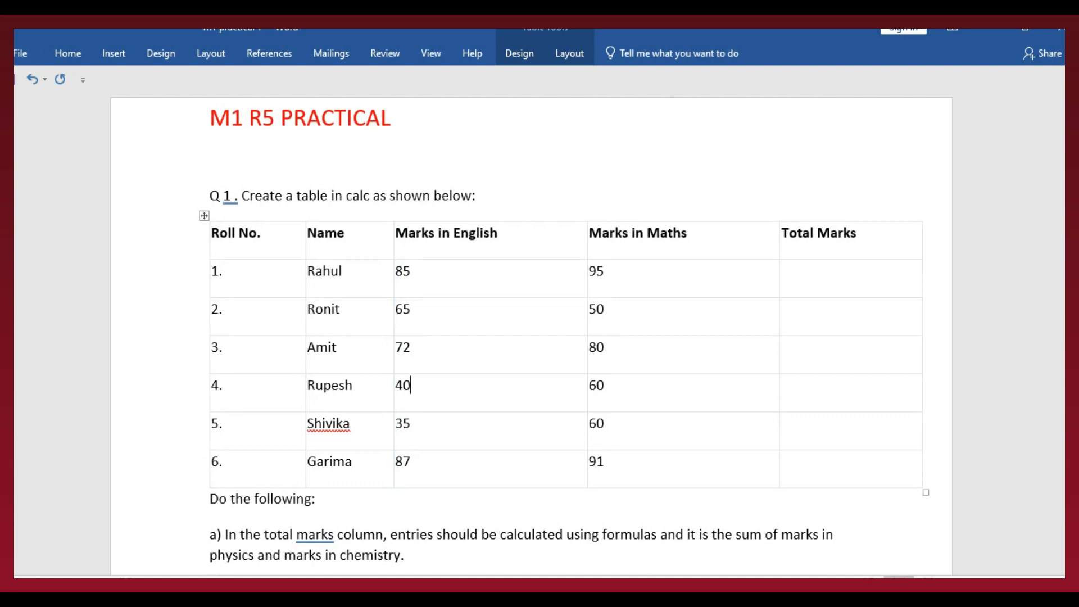
{"action": "left_click", "coordinate": [477, 196]}
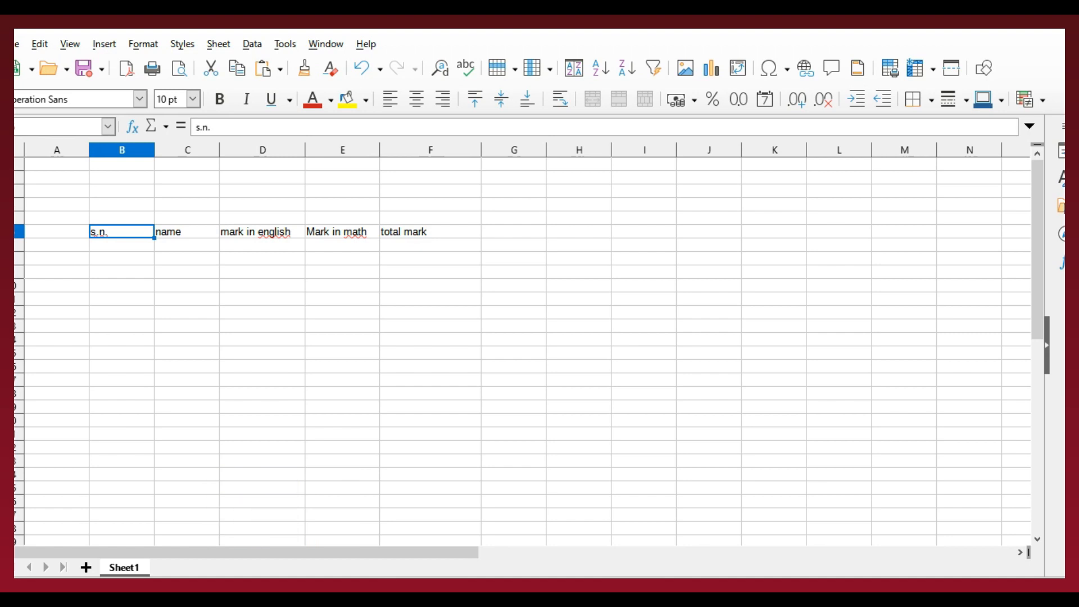
{"action": "left_click", "coordinate": [186, 231]}
{"action": "key", "text": "Right"}
{"action": "key", "text": "Right"}
{"action": "key", "text": "Right"}
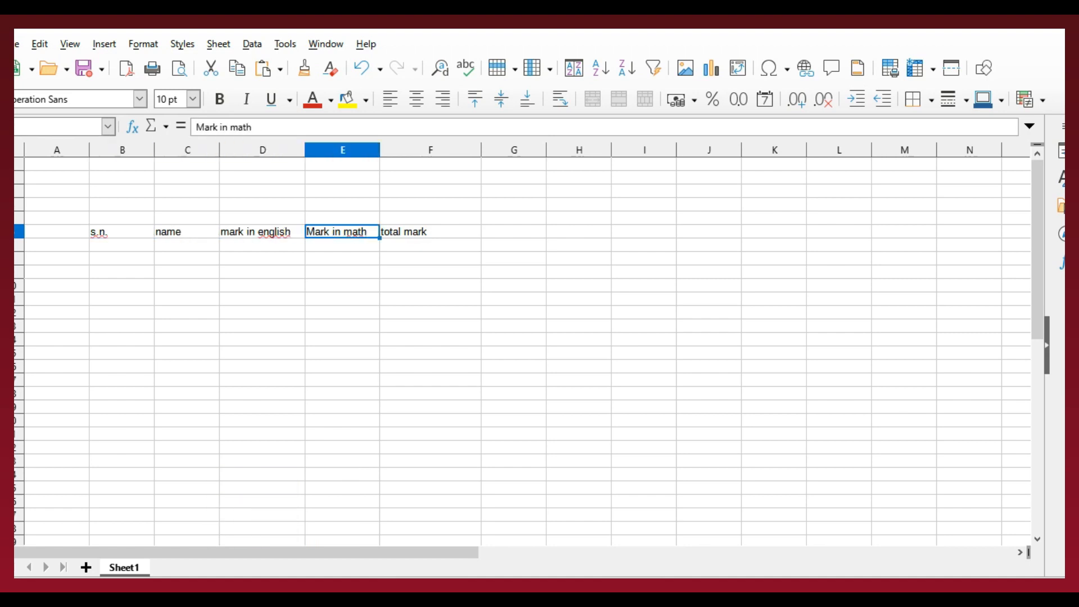
{"action": "key", "text": "Right"}
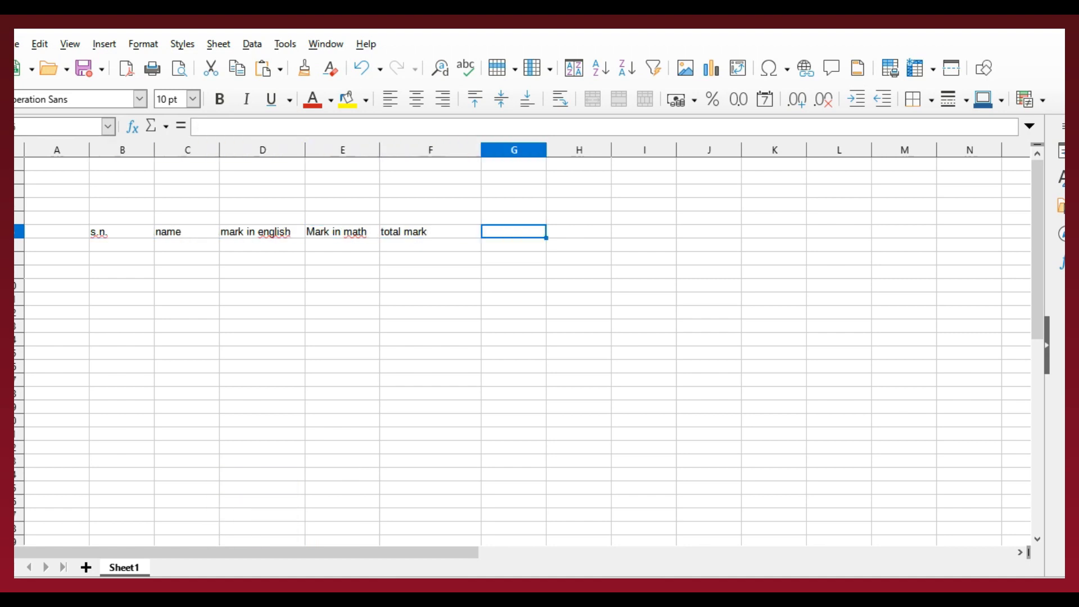
- Enter 1 in the first cell under the s.n. heading and fill the series down to 11
{"action": "key", "text": "Return"}
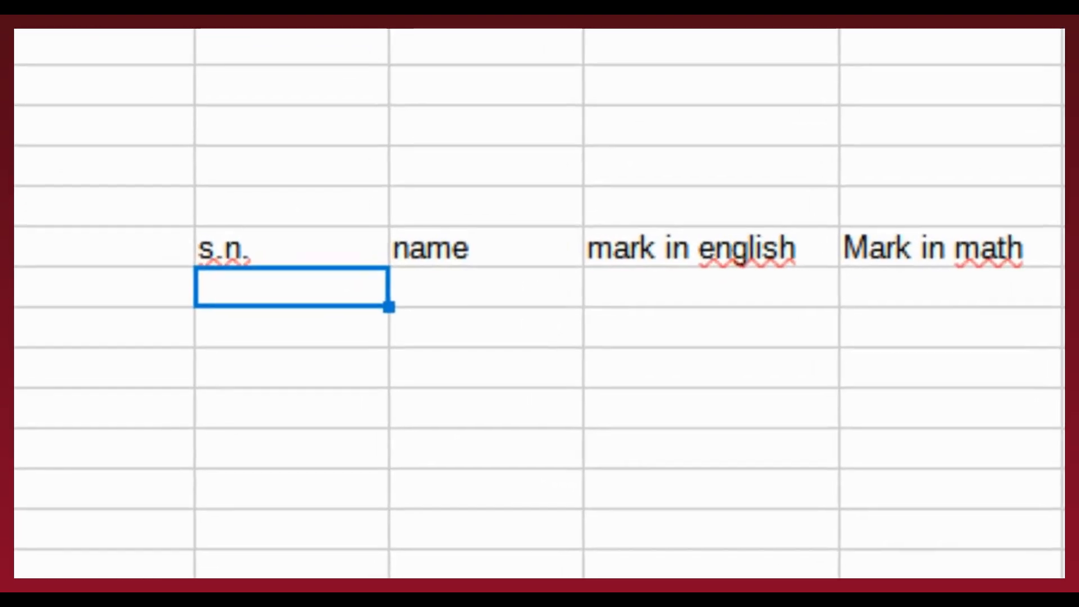
{"action": "type", "text": "1"}
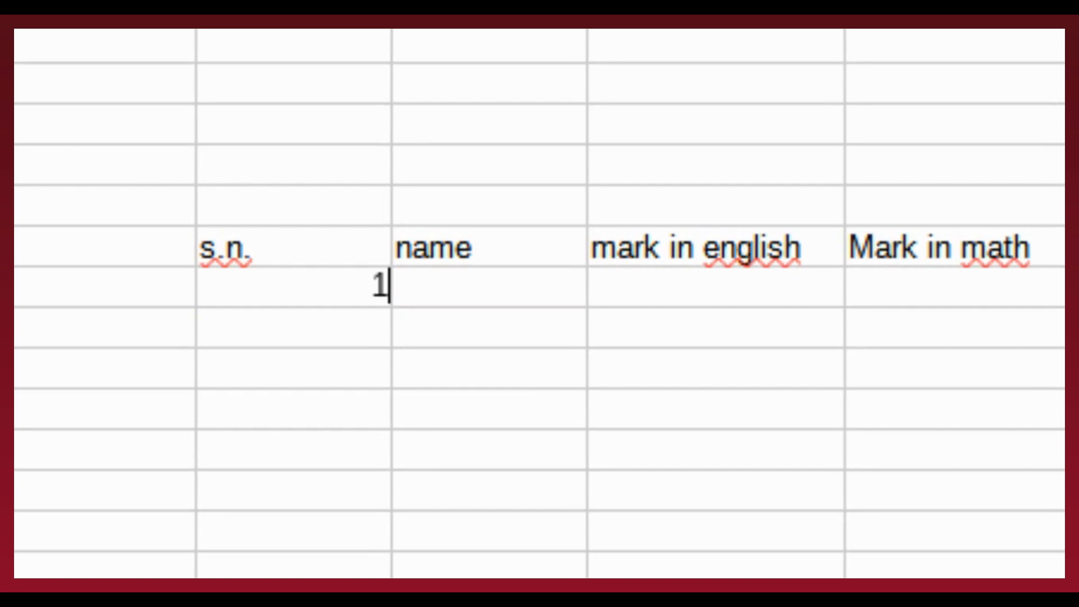
{"action": "key", "text": "Return"}
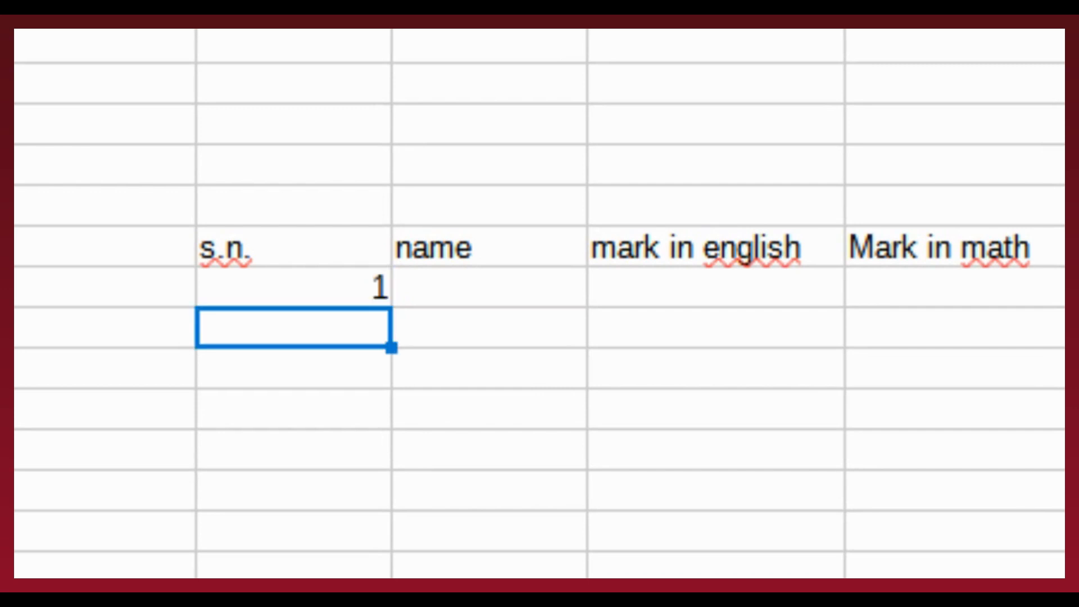
{"action": "key", "text": "Up"}
{"action": "left_click_drag", "start_coordinate": [391, 307], "coordinate": [404, 503]}
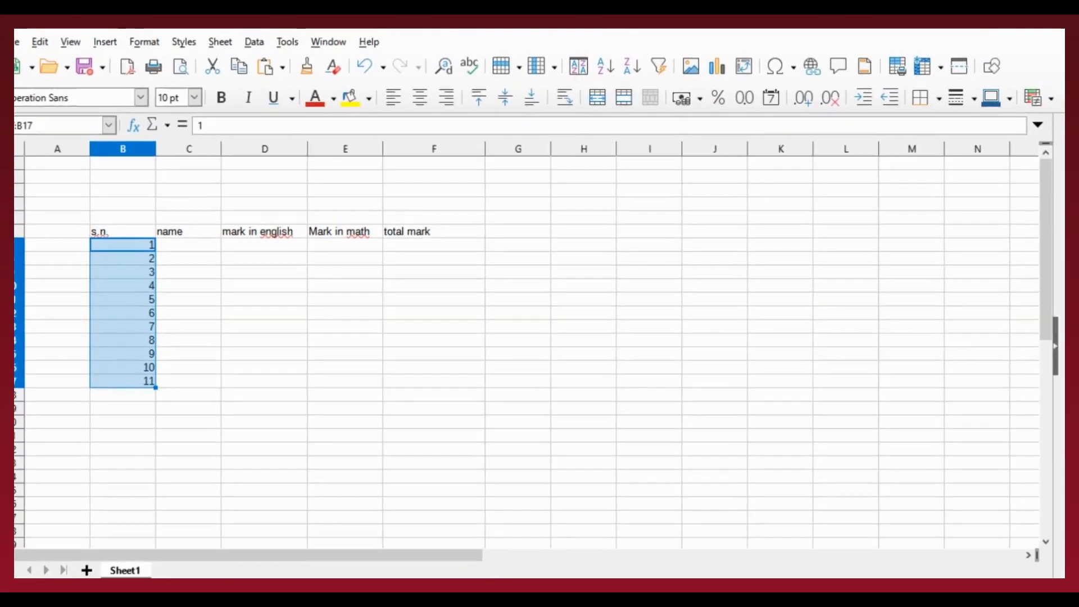
{"action": "left_click", "coordinate": [455, 531]}
- Consult the marks table in Word and enter the six student names in the name column of the Calc sheet
{"action": "left_click", "coordinate": [187, 245]}
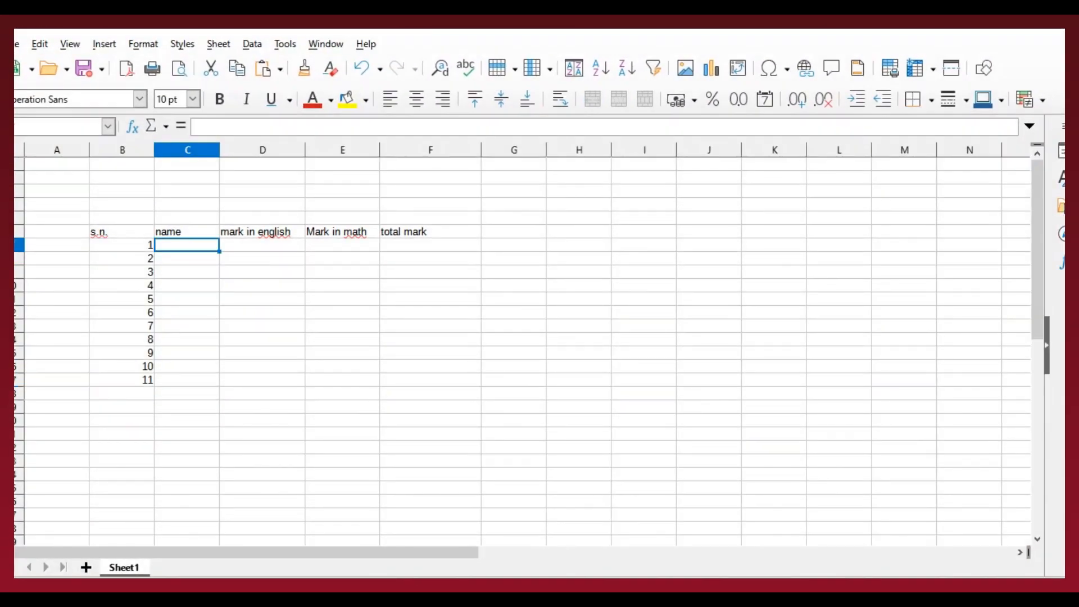
{"action": "key", "text": "alt+Tab"}
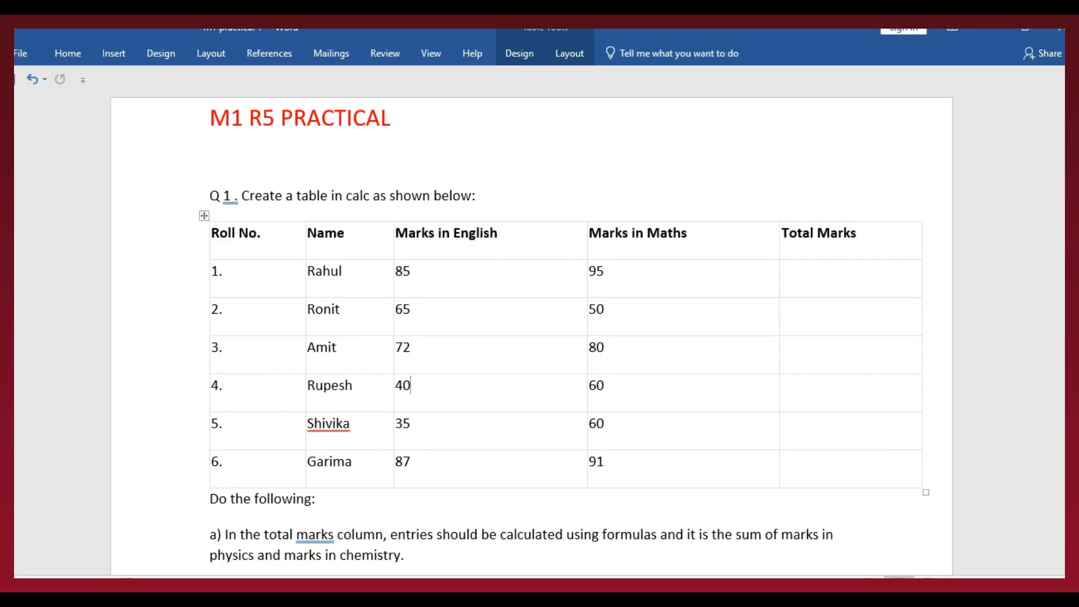
{"action": "key", "text": "alt+Tab"}
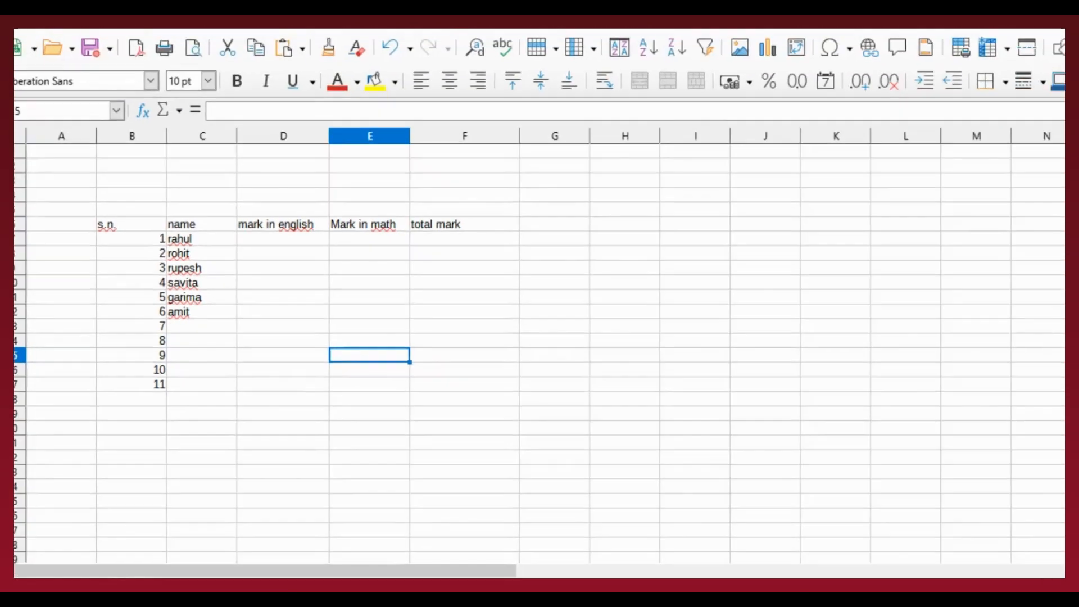
- Delete the surplus serial numbers 7 to 11 below the last student
{"action": "left_click_drag", "start_coordinate": [366, 308], "coordinate": [561, 512]}
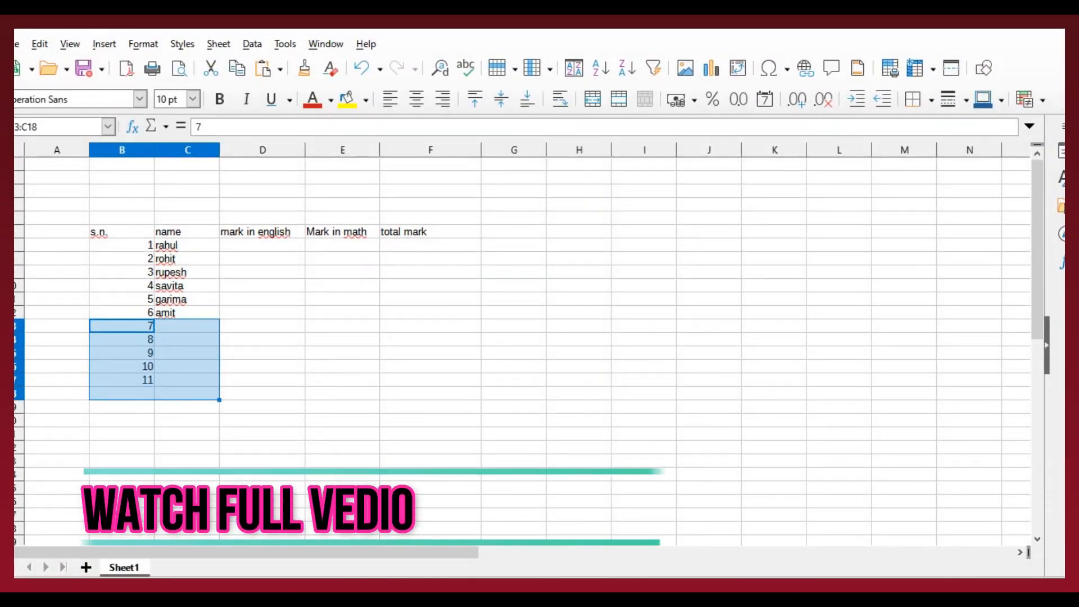
{"action": "key", "text": "Delete"}
{"action": "left_click", "coordinate": [342, 393]}
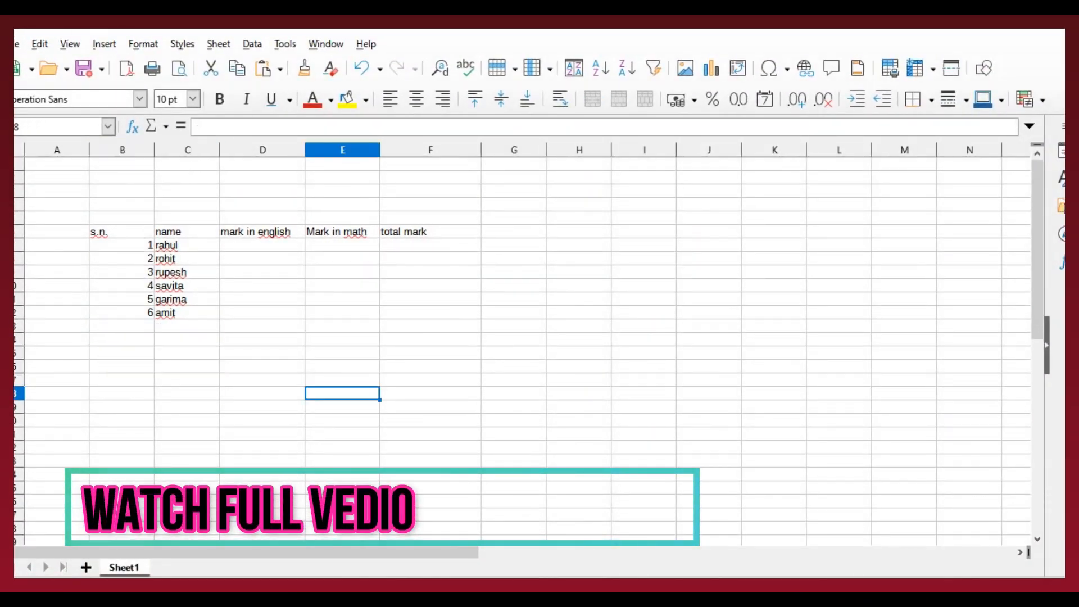
- Center-align the whole table, from the s.n. heading to the last total mark cell
{"action": "left_click_drag", "start_coordinate": [122, 231], "coordinate": [430, 312]}
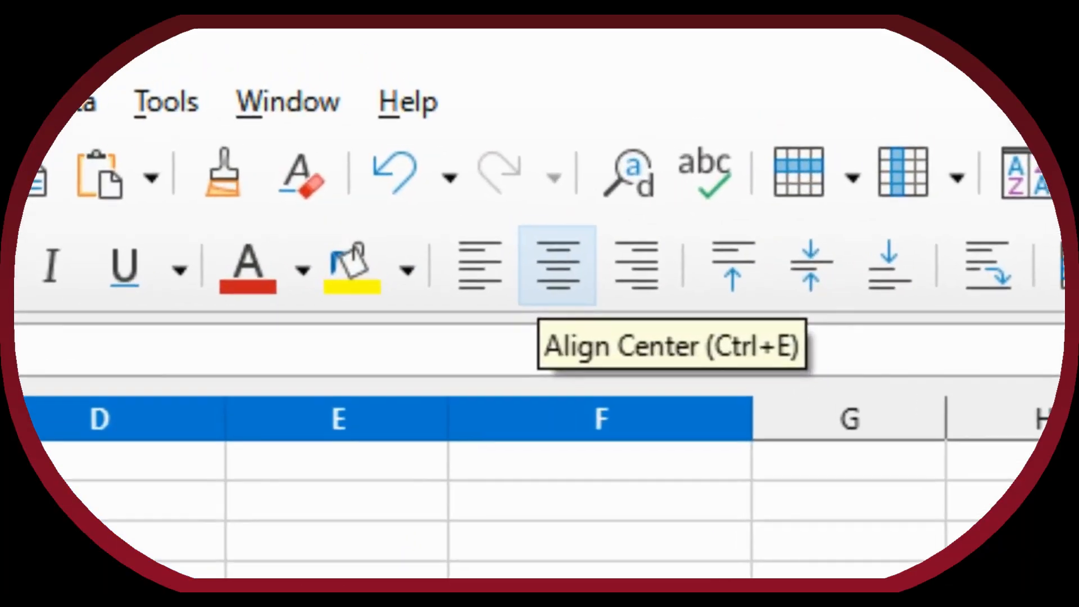
{"action": "left_click", "coordinate": [536, 242]}
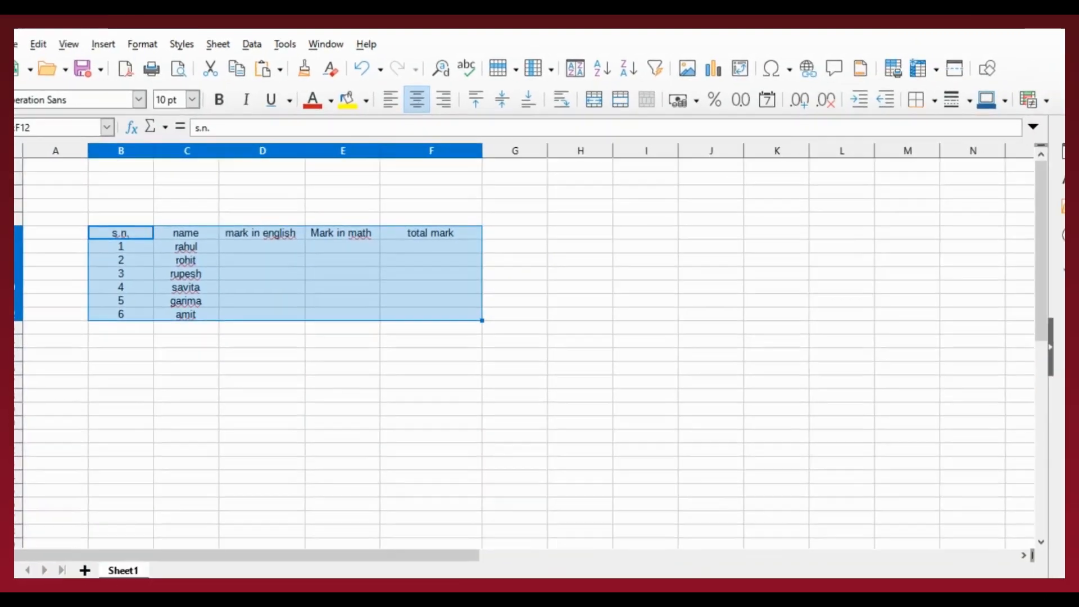
{"action": "left_click", "coordinate": [174, 323]}
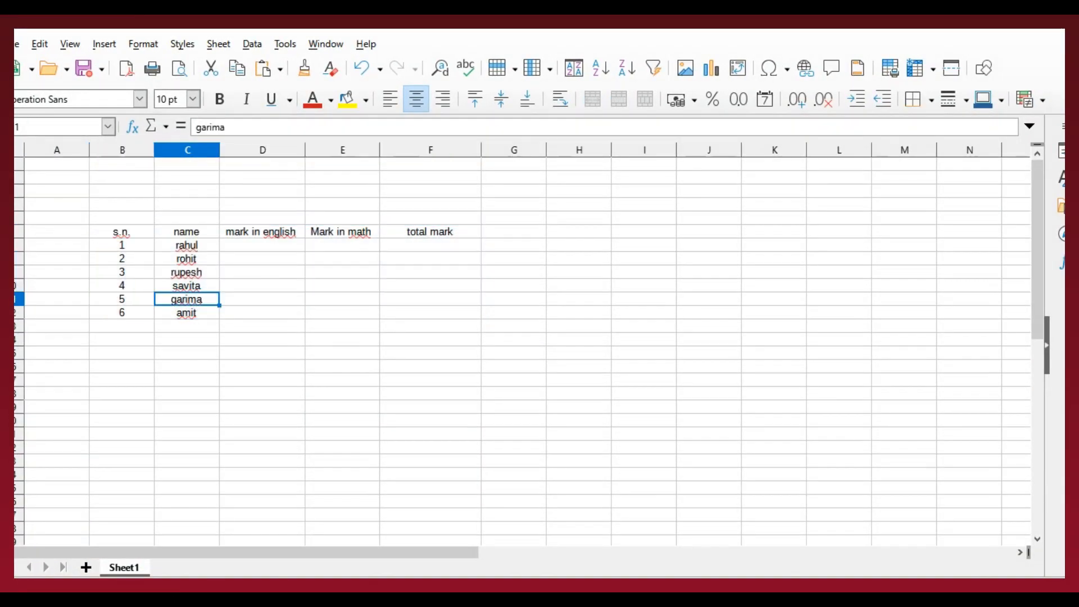
- Set the font size of the entire table, headings included, to 15 pt
{"action": "left_click_drag", "start_coordinate": [122, 232], "coordinate": [431, 313]}
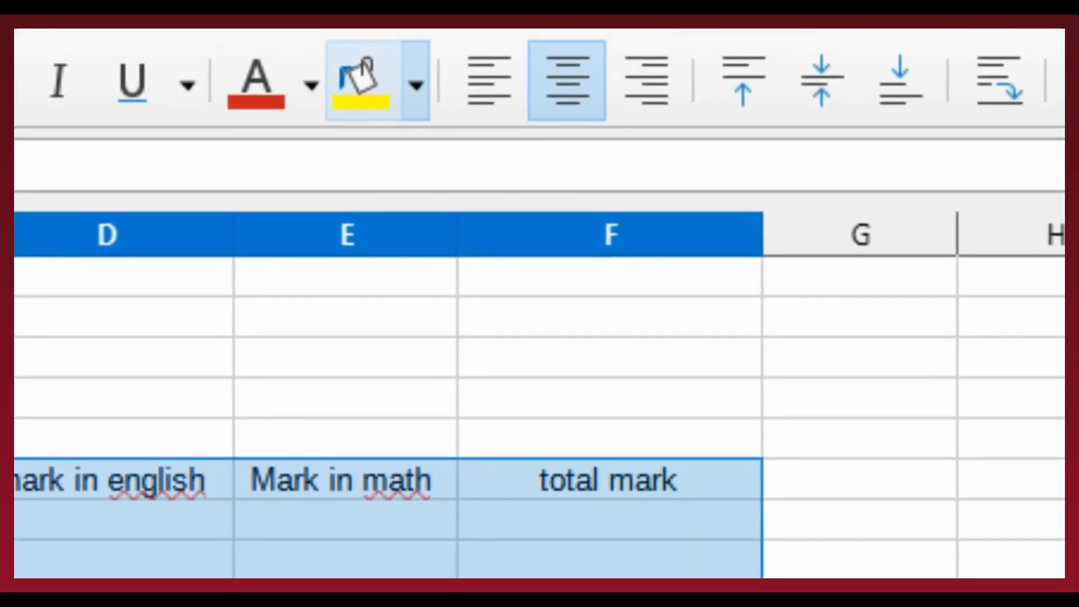
{"action": "left_click", "coordinate": [56, 89]}
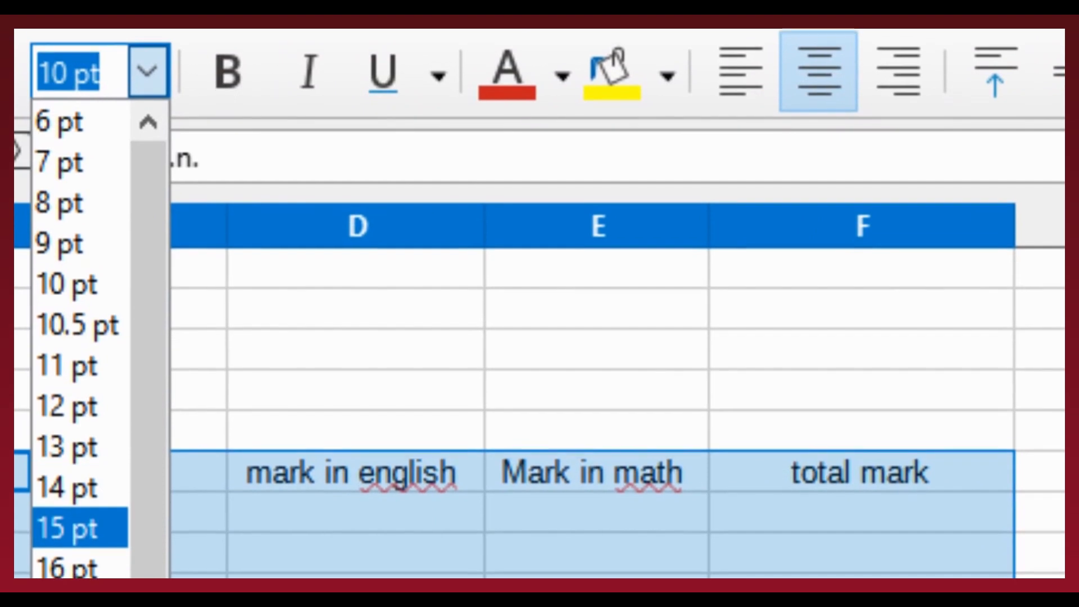
{"action": "left_click", "coordinate": [51, 545]}
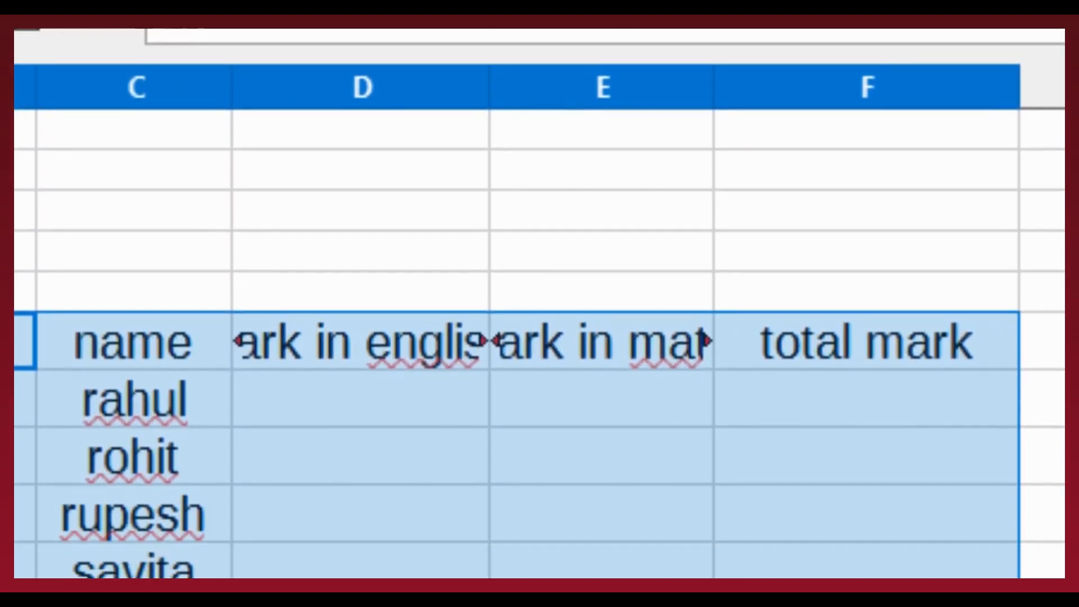
{"action": "left_click", "coordinate": [602, 514]}
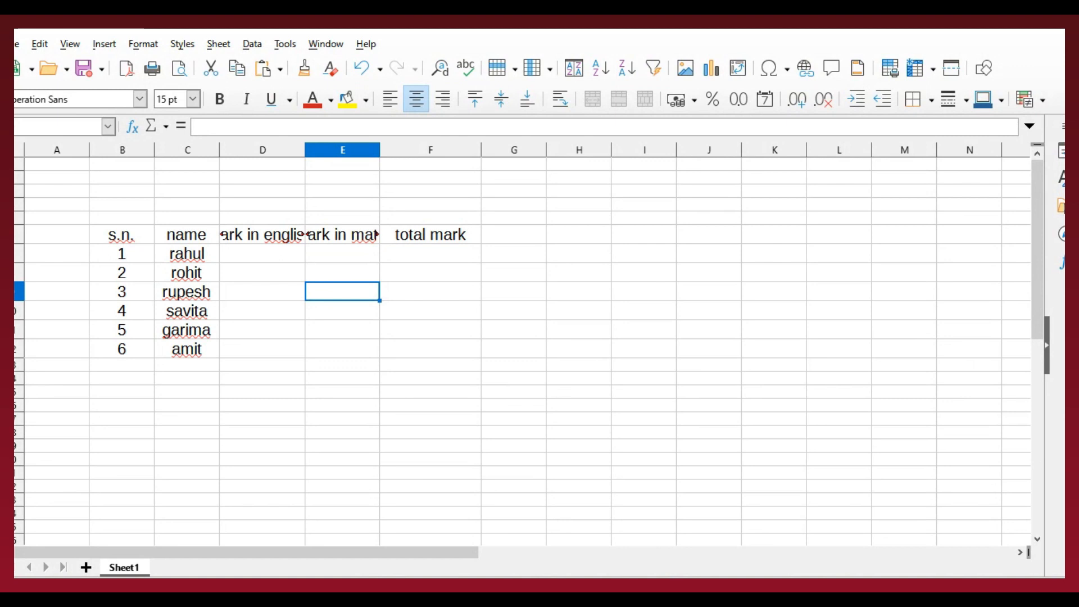
- Widen columns D and E so the English and math mark headings fit completely
{"action": "left_click_drag", "start_coordinate": [306, 149], "coordinate": [320, 149]}
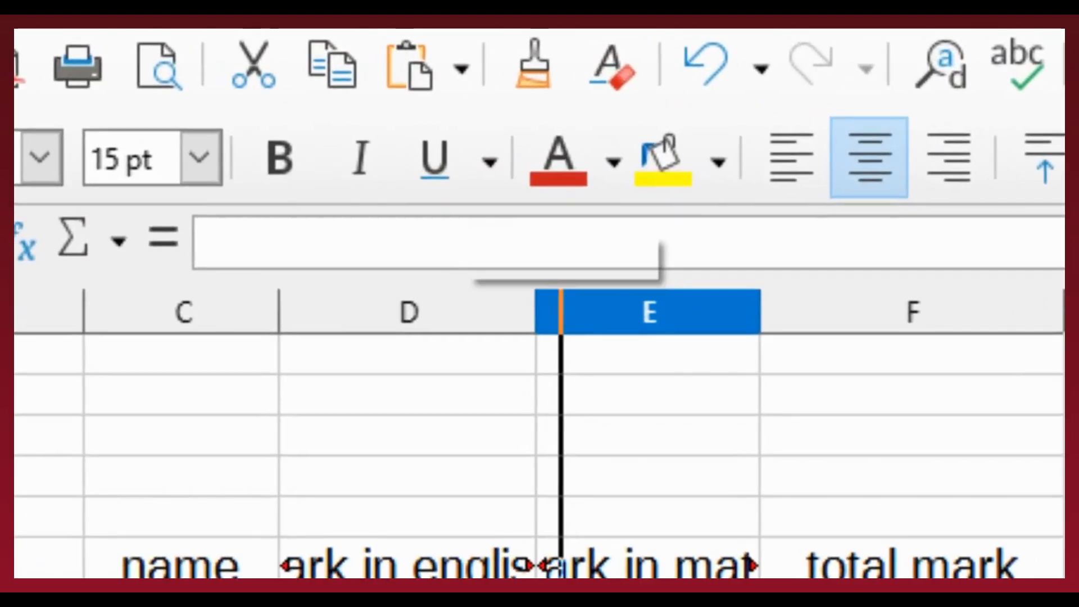
{"action": "left_click_drag", "start_coordinate": [583, 312], "coordinate": [692, 312]}
{"action": "left_click_drag", "start_coordinate": [918, 312], "coordinate": [1010, 312]}
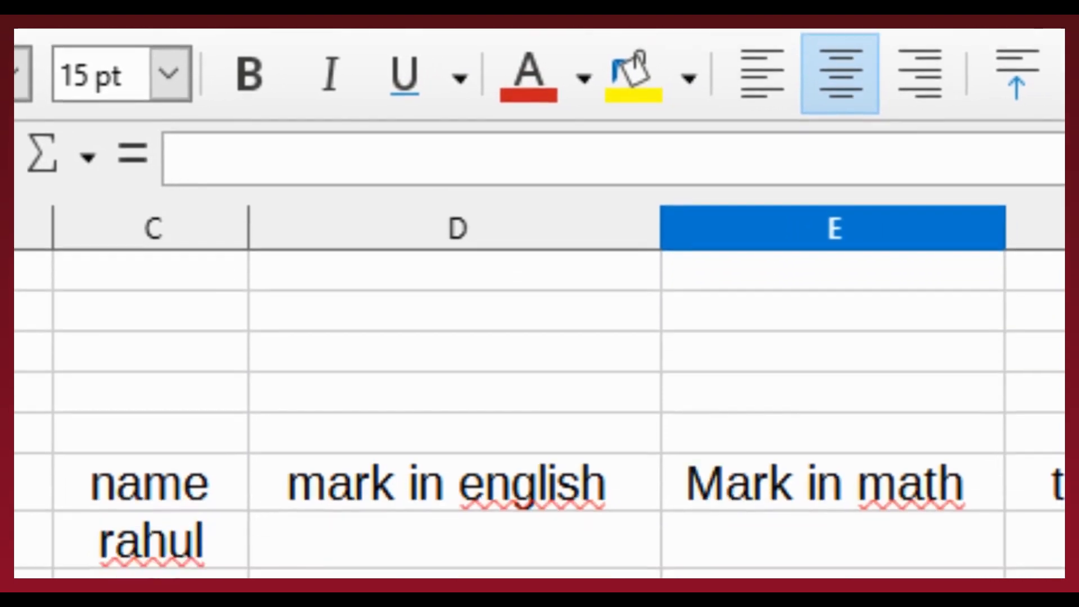
{"action": "left_click", "coordinate": [462, 565]}
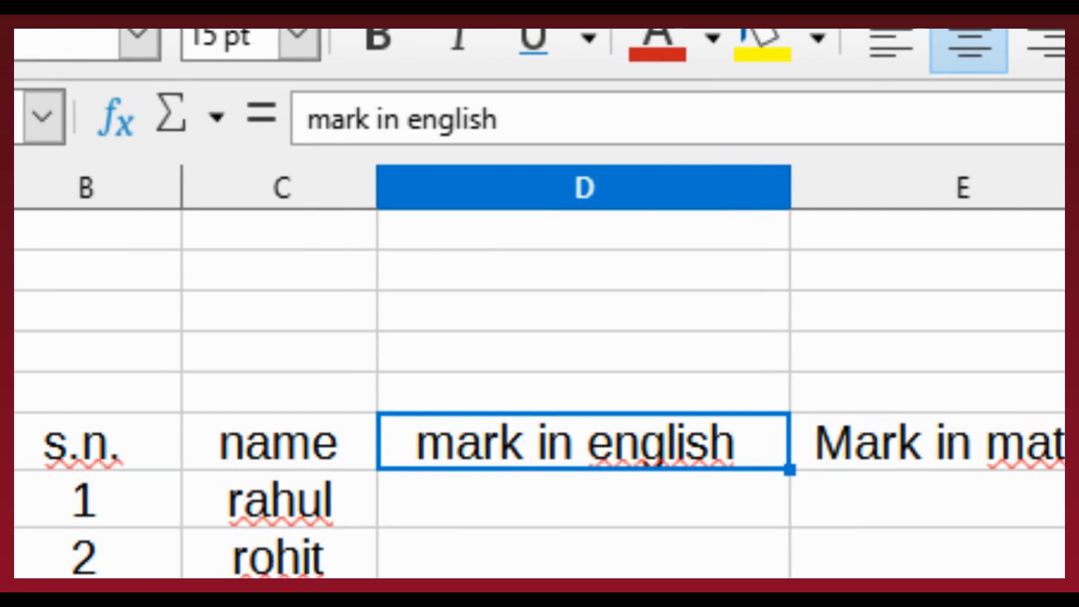
{"action": "left_click", "coordinate": [377, 533]}
{"action": "left_click", "coordinate": [989, 417]}
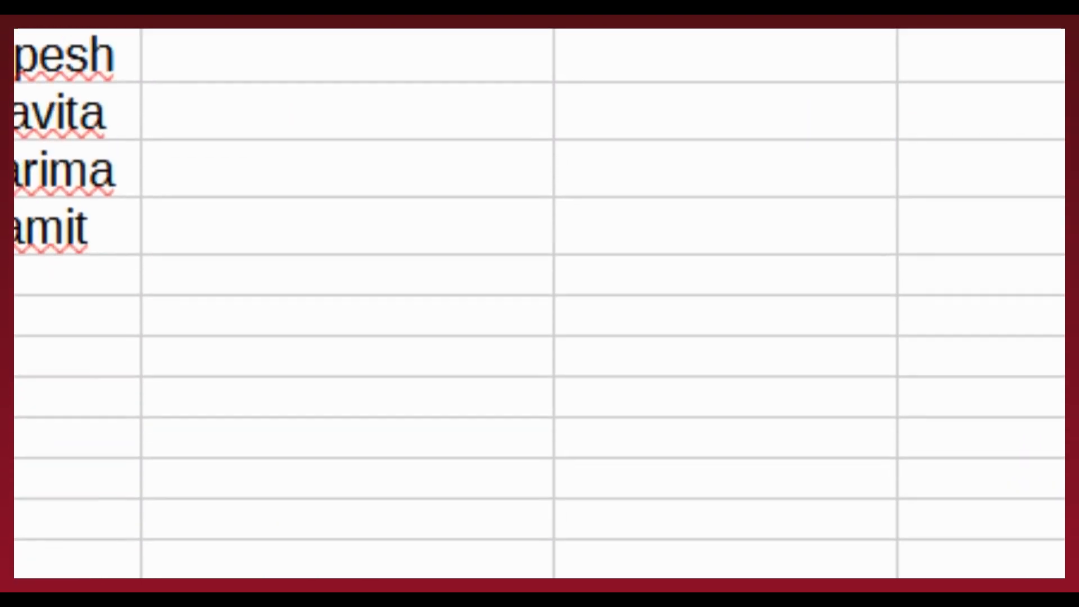
- Apply an outer border and all inner lines to the whole table, from the headings to the sixth student
{"action": "left_click_drag", "start_coordinate": [116, 81], "coordinate": [920, 433]}
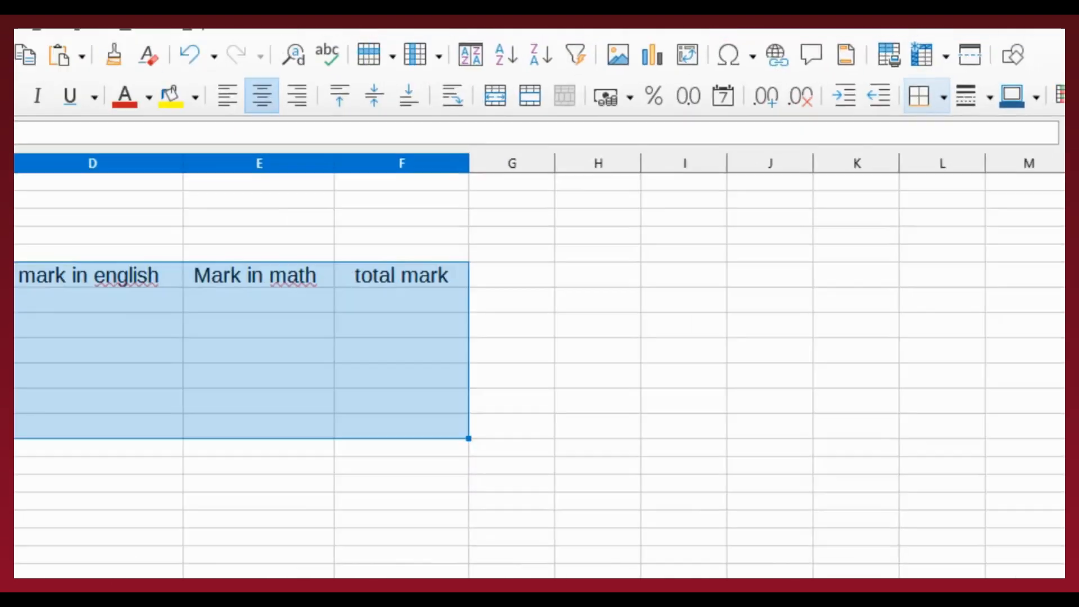
{"action": "left_click", "coordinate": [956, 80]}
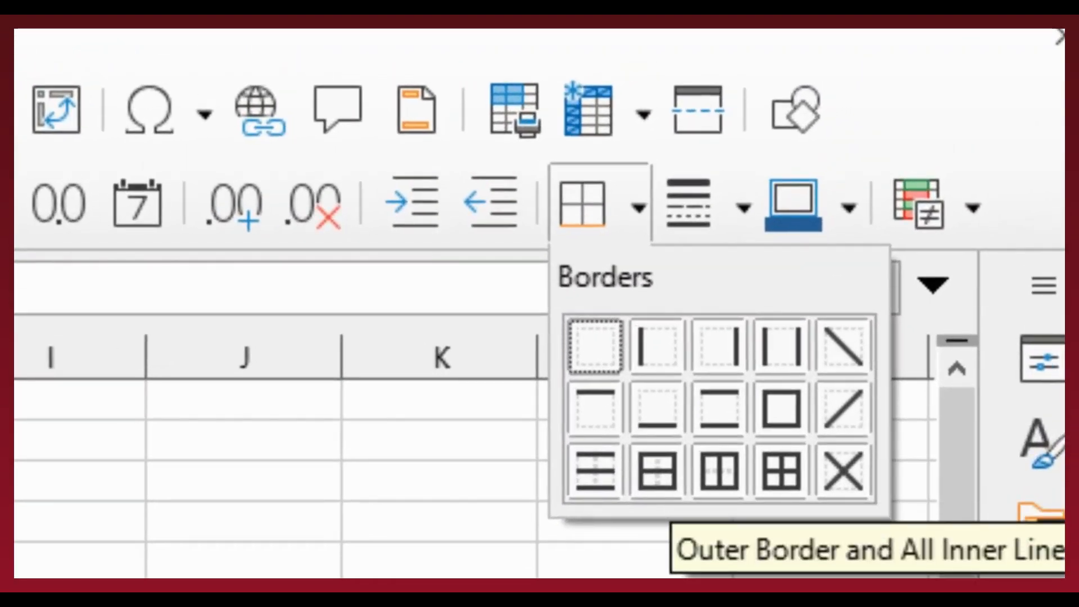
{"action": "left_click", "coordinate": [782, 470]}
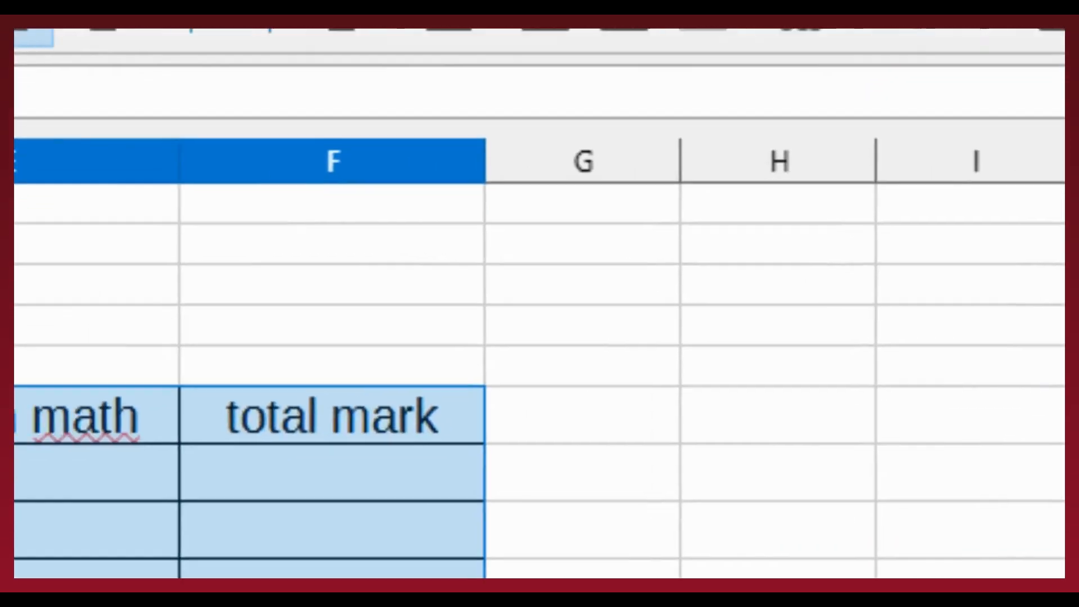
{"action": "left_click", "coordinate": [95, 530]}
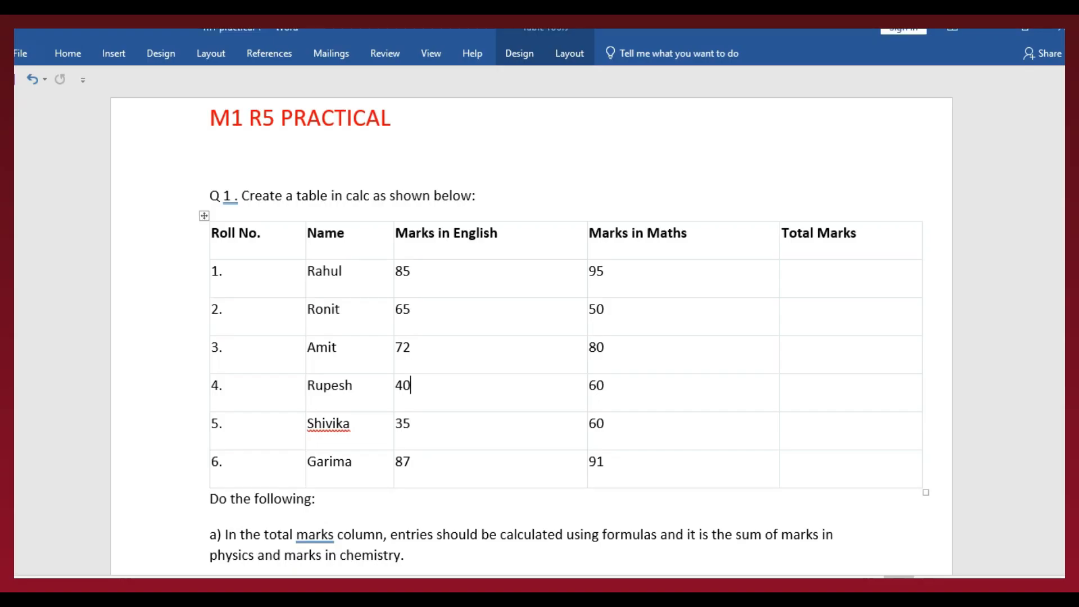
- Switch to the Word document and review tasks a to e listed below the question 1 table
{"action": "scroll", "coordinate": [531, 338], "scroll_direction": "down", "scroll_amount": 1}
{"action": "left_click_drag", "start_coordinate": [477, 149], "coordinate": [347, 149]}
{"action": "left_click", "coordinate": [489, 149]}
{"action": "scroll", "coordinate": [505, 281], "scroll_direction": "down", "scroll_amount": 2}
{"action": "scroll", "coordinate": [565, 337], "scroll_direction": "down", "scroll_amount": 2}
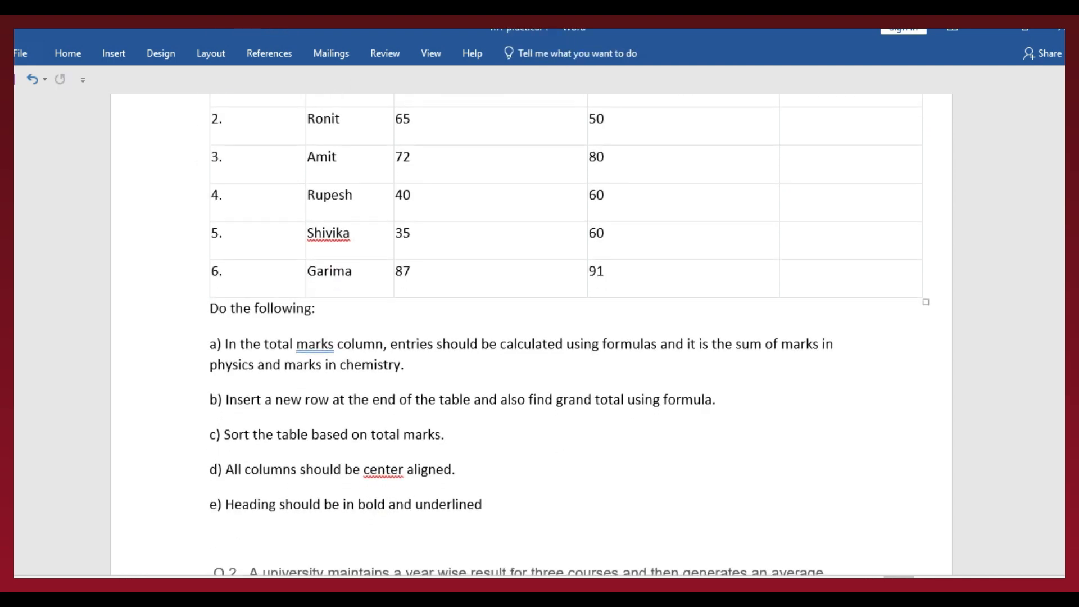
{"action": "scroll", "coordinate": [531, 337], "scroll_direction": "down", "scroll_amount": 1}
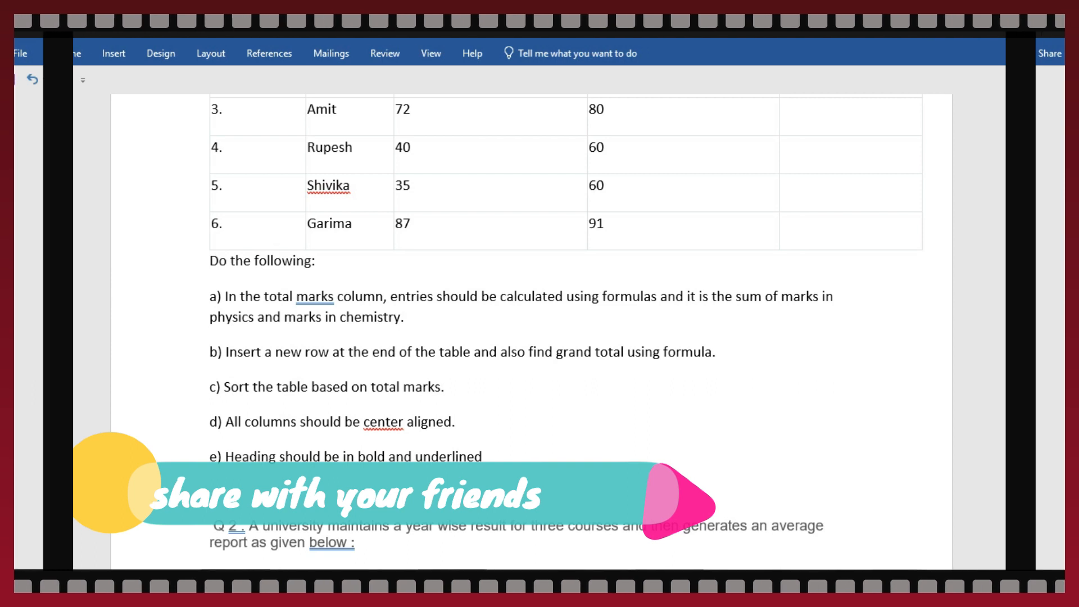
- Switch back to the Calc sheet and go through the first student's English, math and total mark cells
{"action": "left_click", "coordinate": [596, 594]}
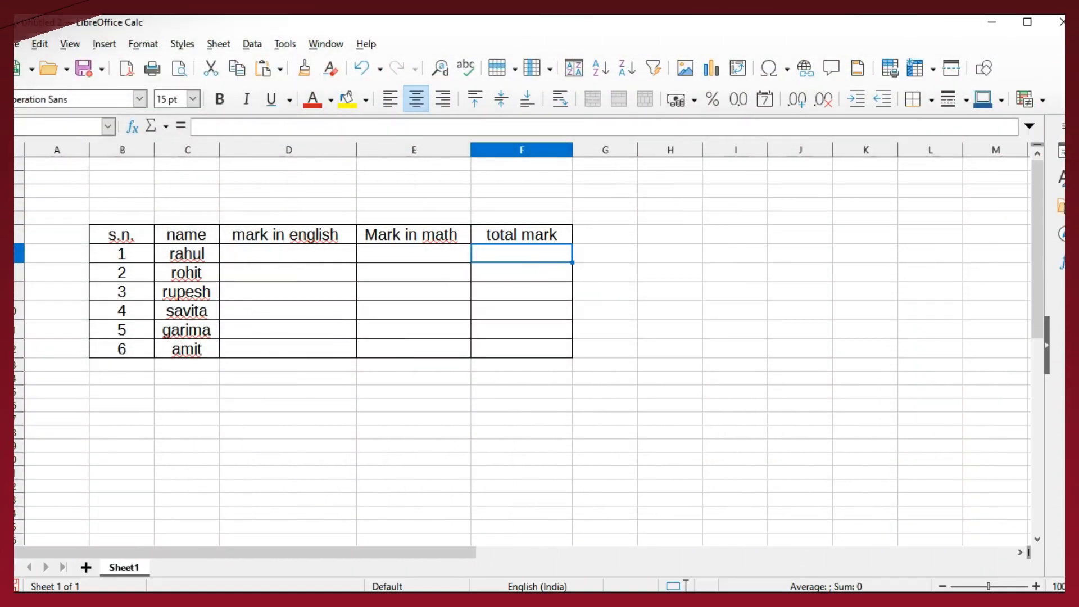
{"action": "left_click", "coordinate": [288, 254]}
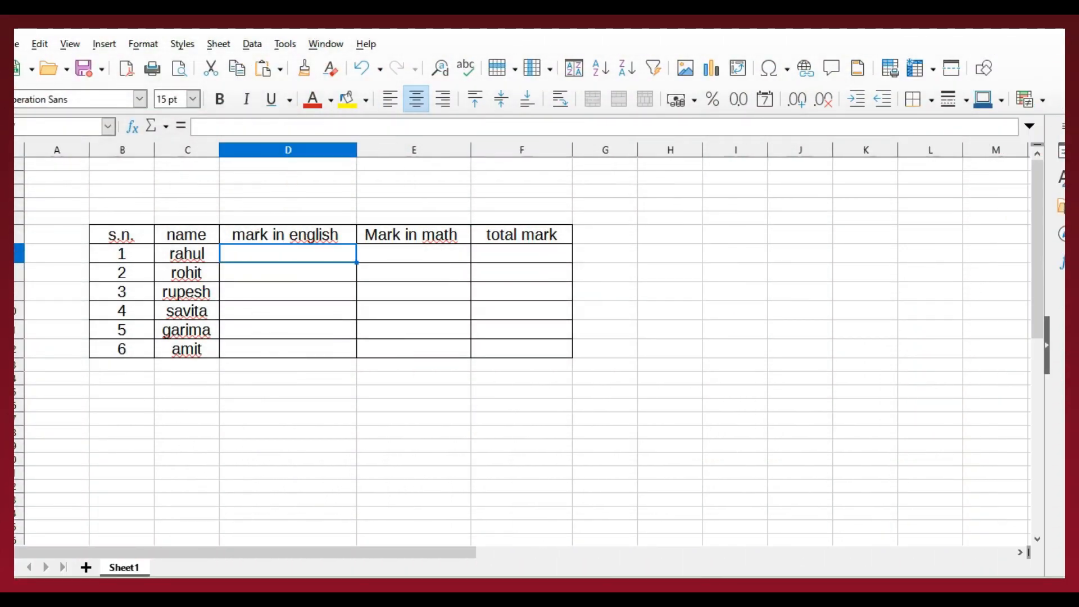
{"action": "key", "text": "Right"}
{"action": "key", "text": "Right"}
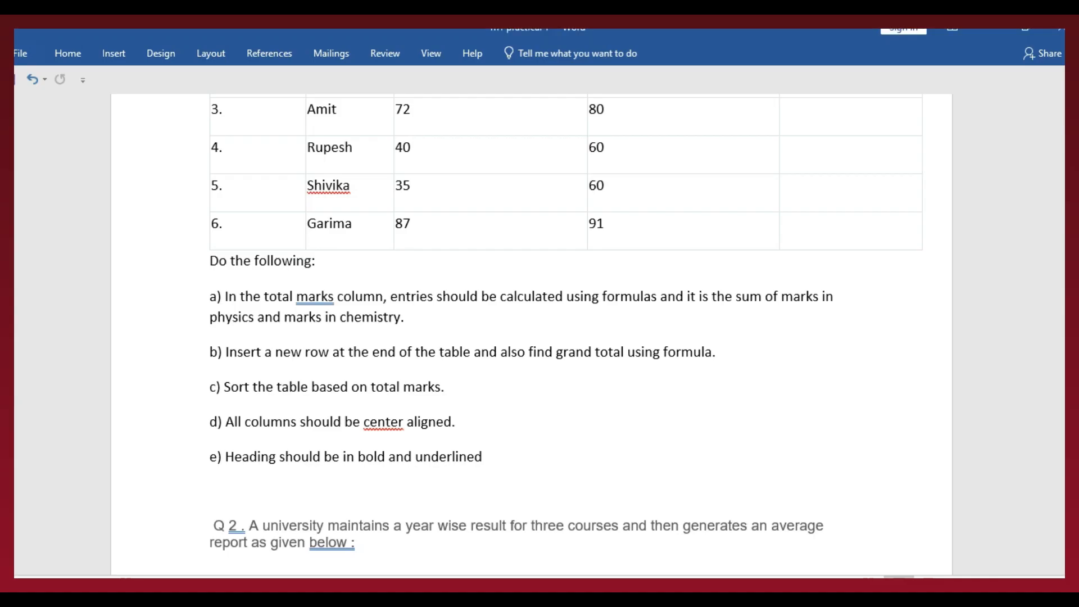
- Return to the Calc sheet and calculate the first student's total mark with the formula =sum(D7:E7)
{"action": "scroll", "coordinate": [562, 326], "scroll_direction": "up", "scroll_amount": 3}
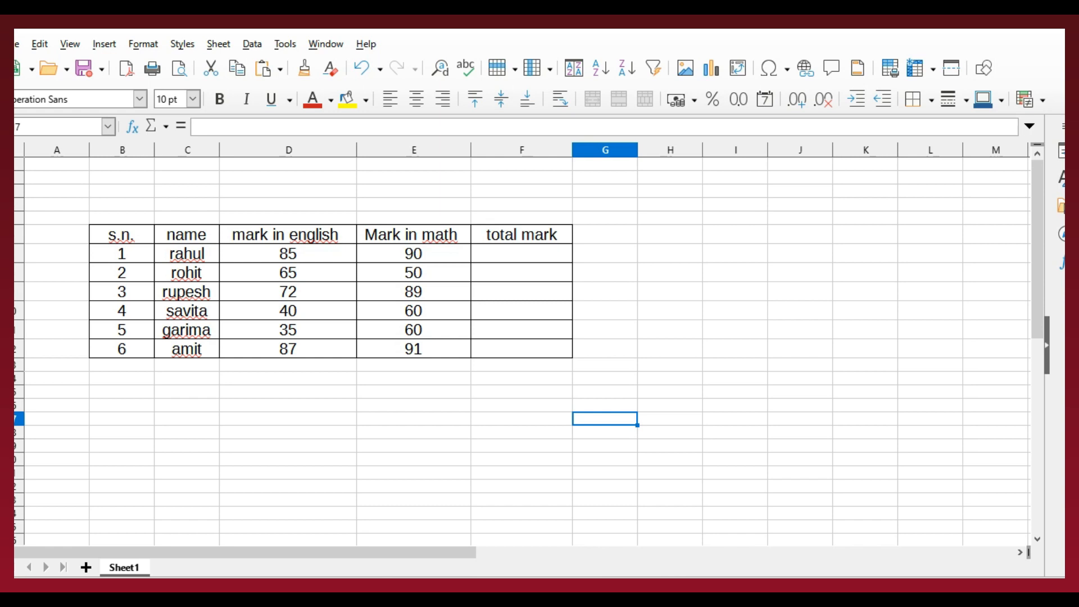
{"action": "left_click", "coordinate": [522, 253]}
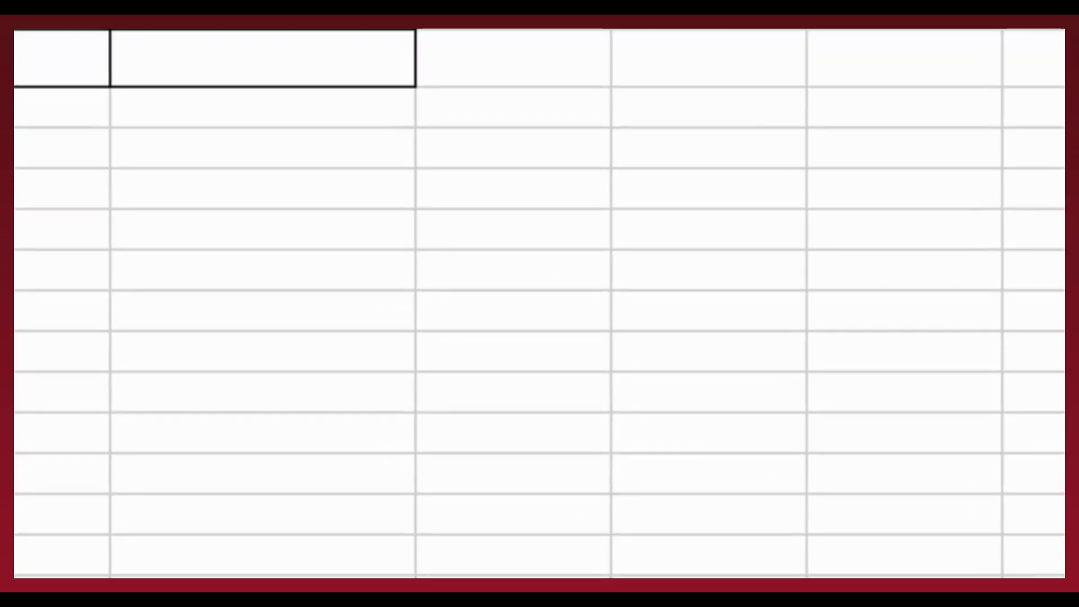
{"action": "type", "text": "=su"}
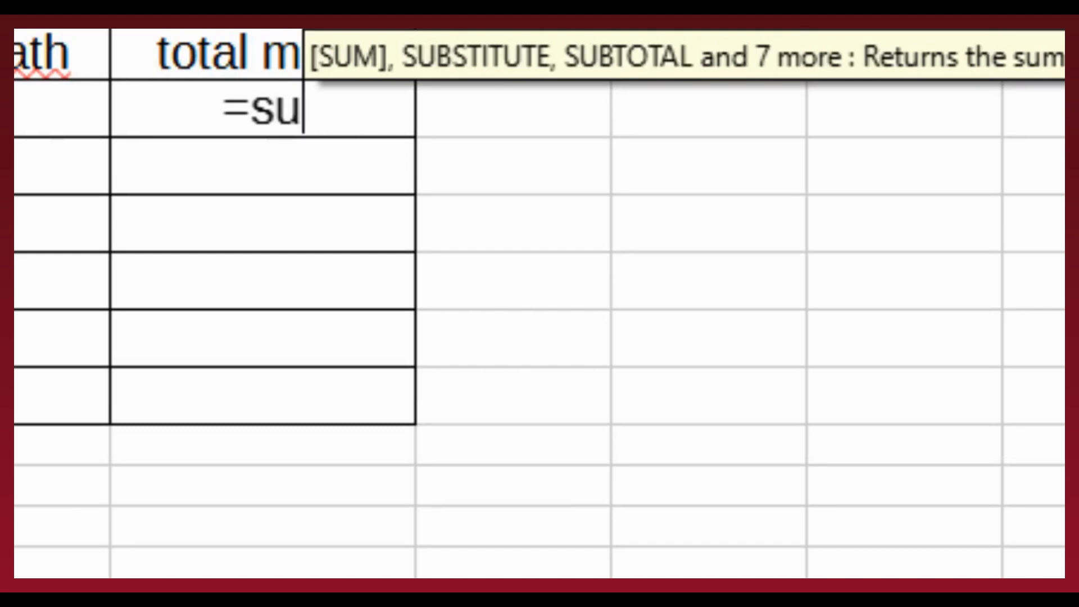
{"action": "type", "text": "m("}
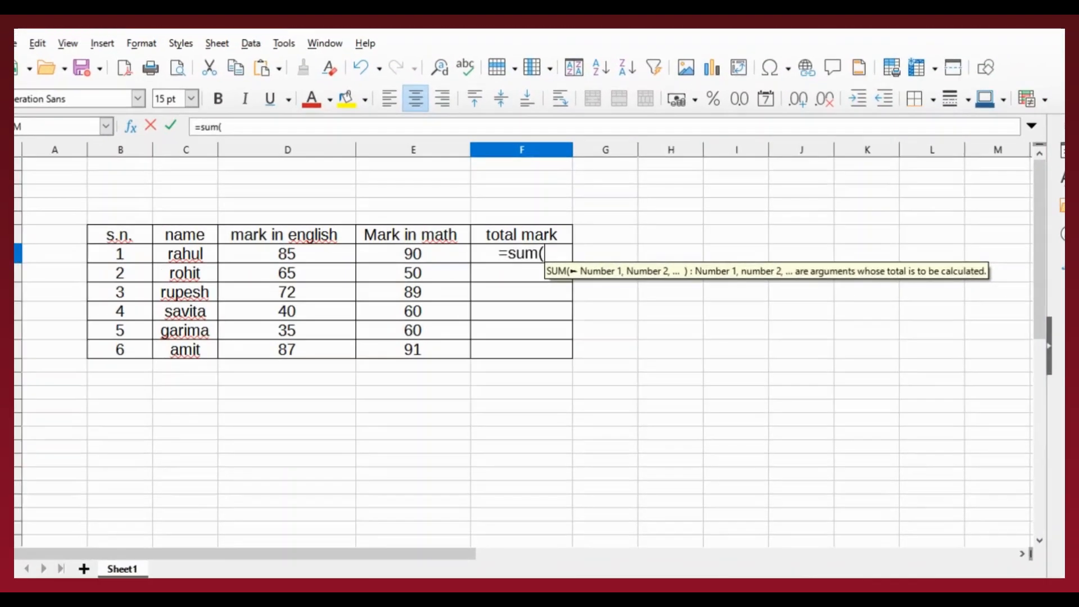
{"action": "left_click_drag", "start_coordinate": [288, 254], "coordinate": [438, 256]}
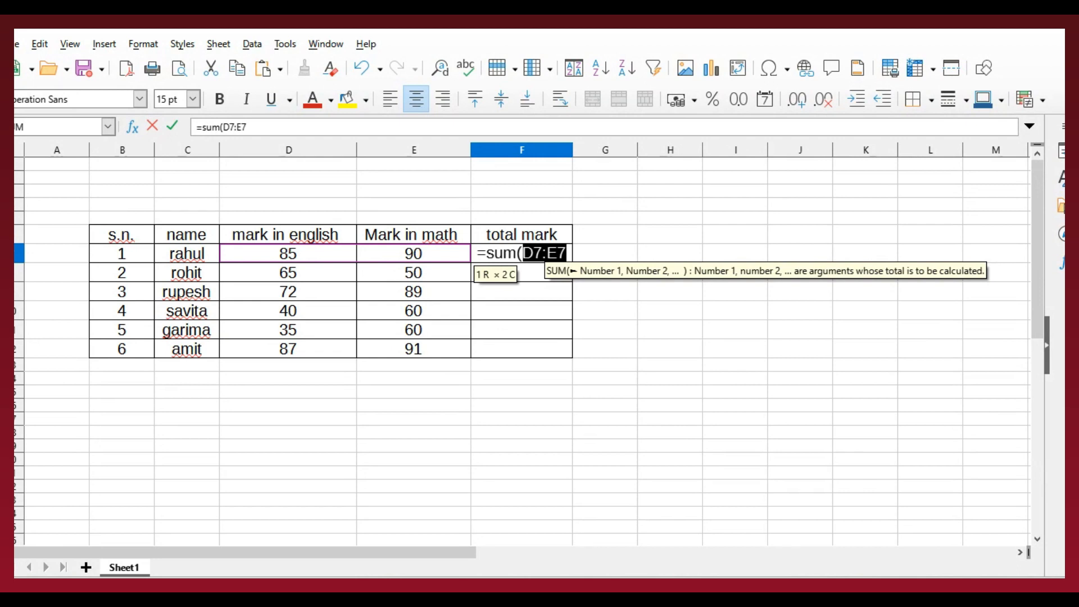
{"action": "type", "text": ")"}
{"action": "key", "text": "Return"}
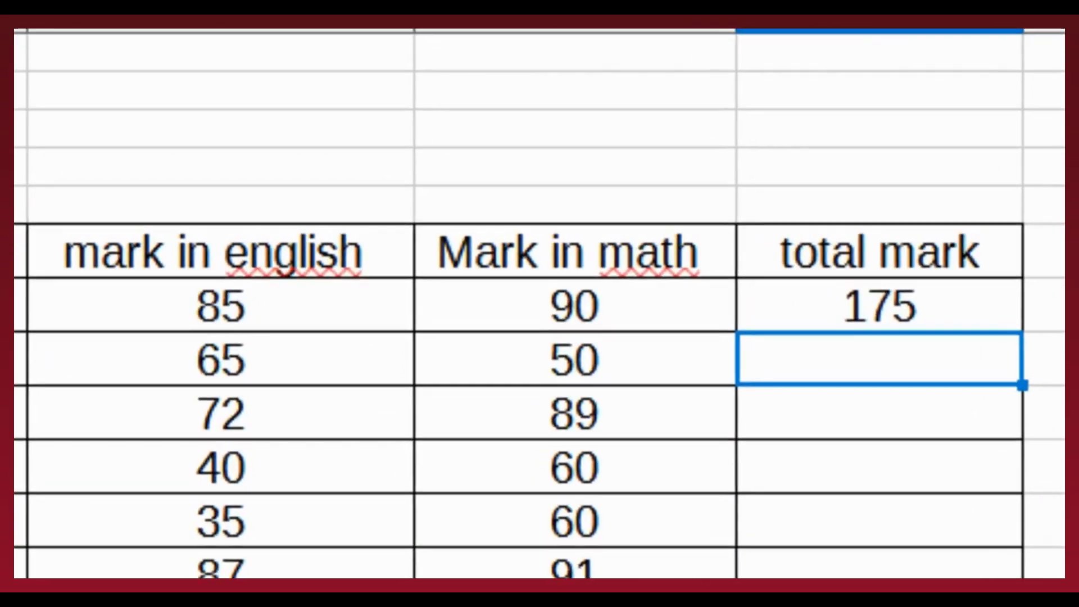
- Fill the first student's total mark formula down the column through the sixth student
{"action": "left_click", "coordinate": [550, 258]}
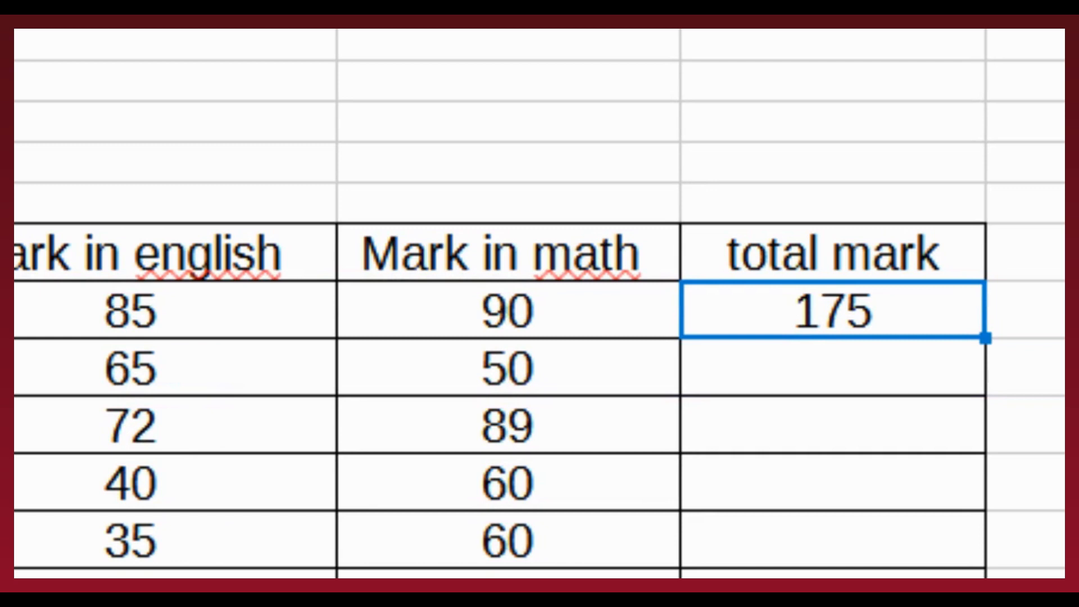
{"action": "left_click_drag", "start_coordinate": [986, 338], "coordinate": [986, 506]}
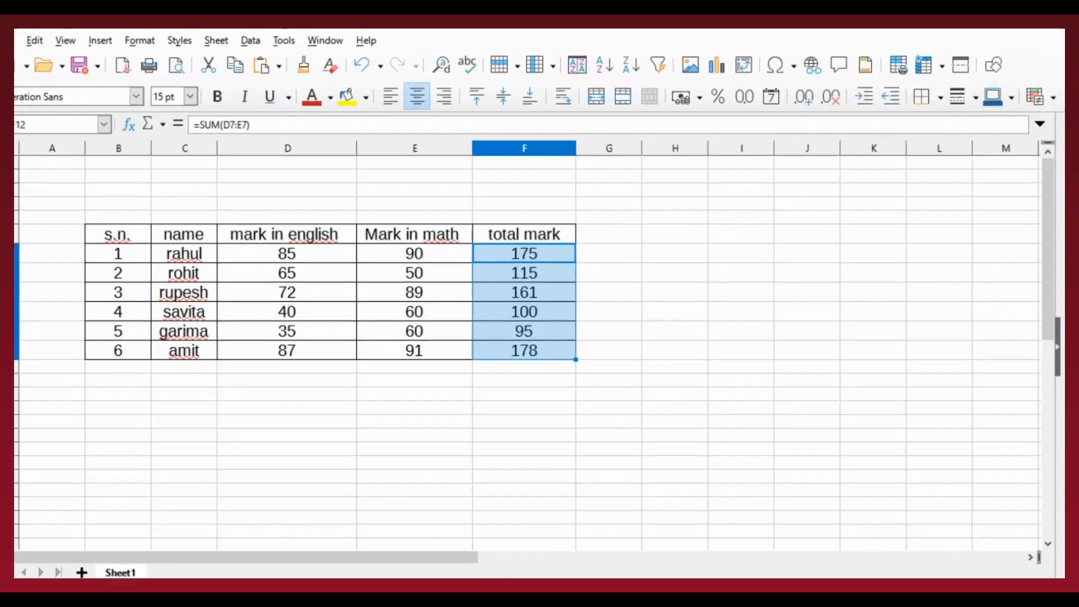
{"action": "left_click", "coordinate": [682, 321]}
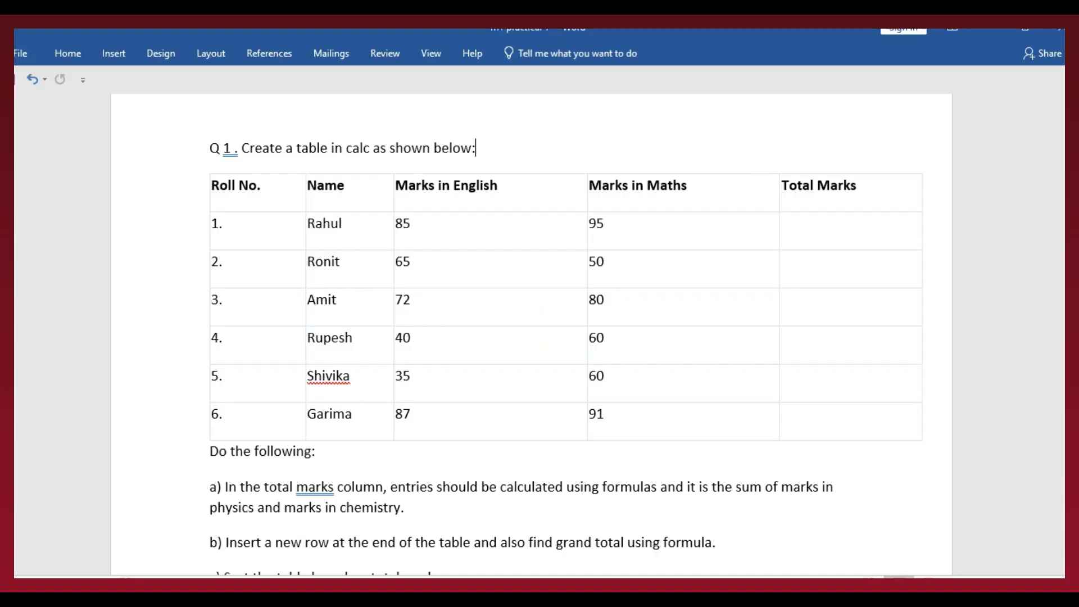
- Check task b in the Word document and insert a row below row 13 in the Calc sheet
{"action": "scroll", "coordinate": [565, 338], "scroll_direction": "down", "scroll_amount": 5}
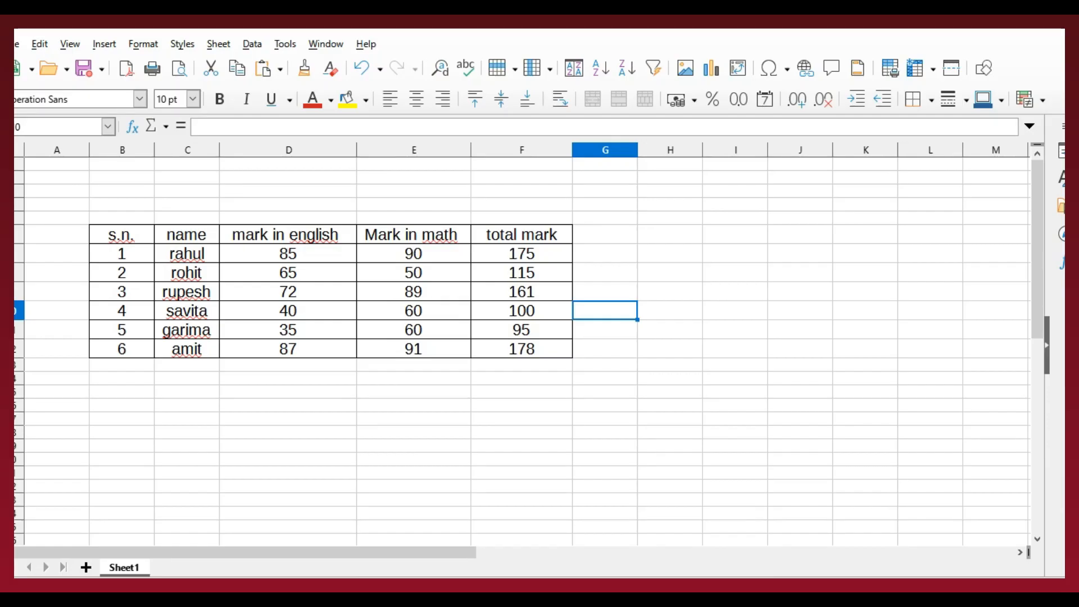
{"action": "left_click", "coordinate": [521, 391]}
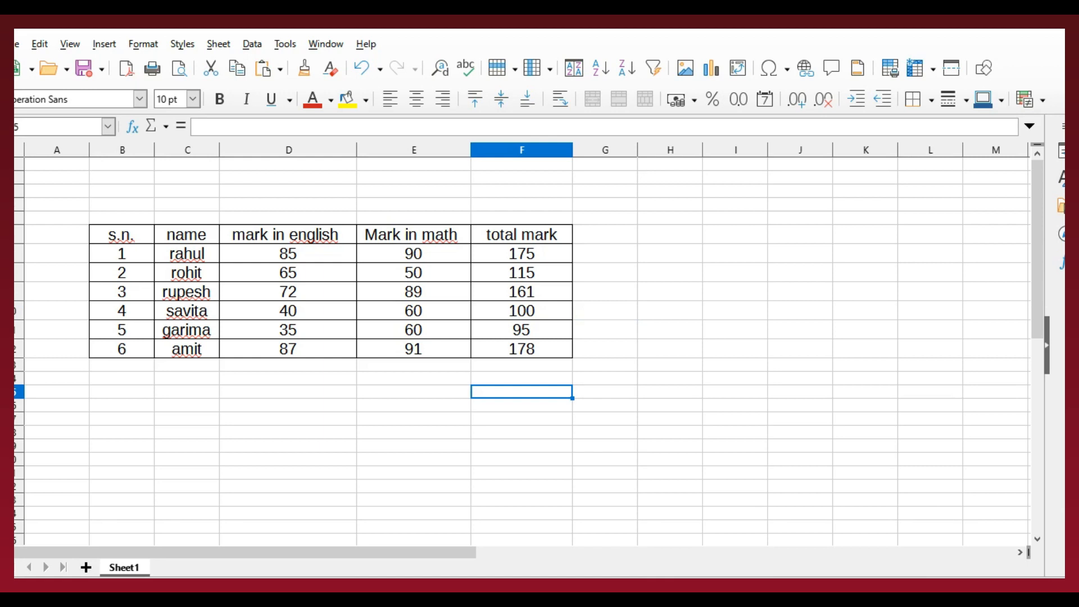
{"action": "left_click", "coordinate": [122, 364]}
{"action": "left_click", "coordinate": [18, 365]}
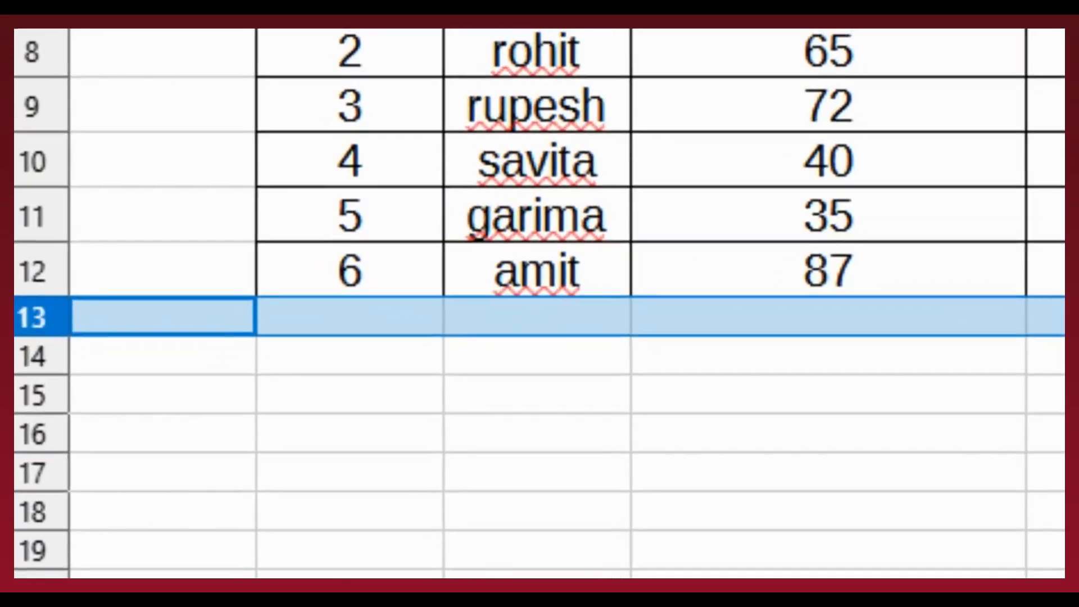
{"action": "right_click", "coordinate": [18, 365]}
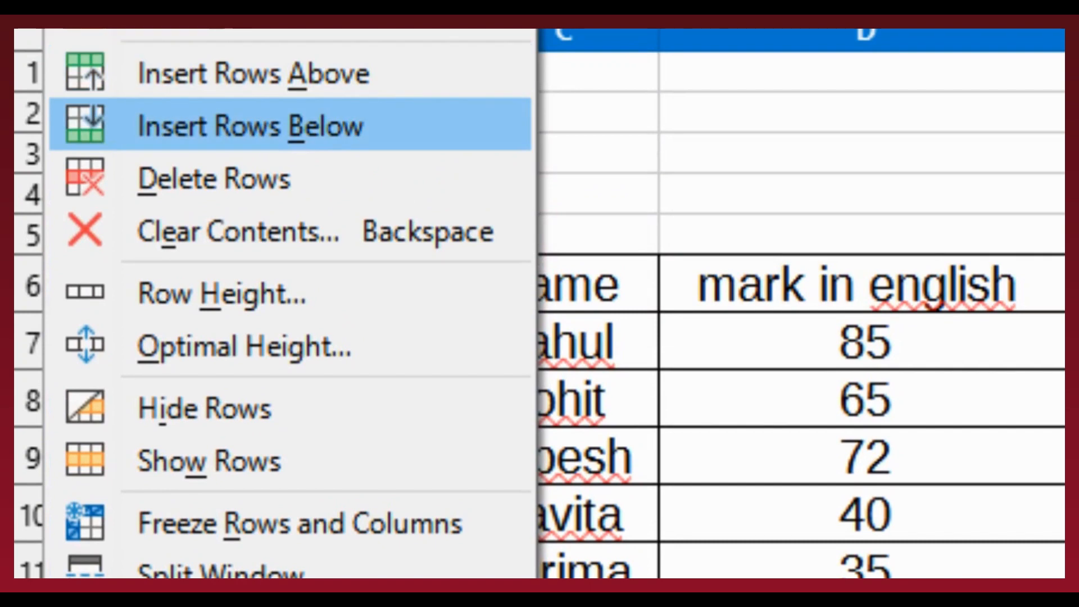
{"action": "left_click", "coordinate": [251, 125]}
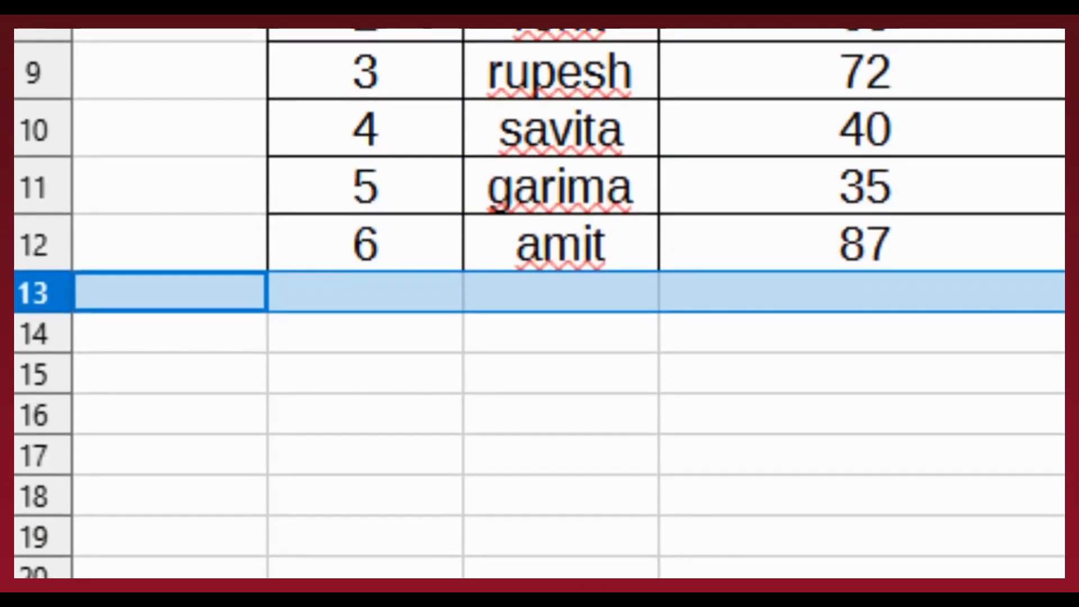
{"action": "left_click", "coordinate": [365, 415]}
- Apply an outer border and all inner lines to the empty row 13 cells from column B to F
{"action": "left_click", "coordinate": [365, 292]}
{"action": "left_click_drag", "start_coordinate": [366, 293], "coordinate": [995, 292]}
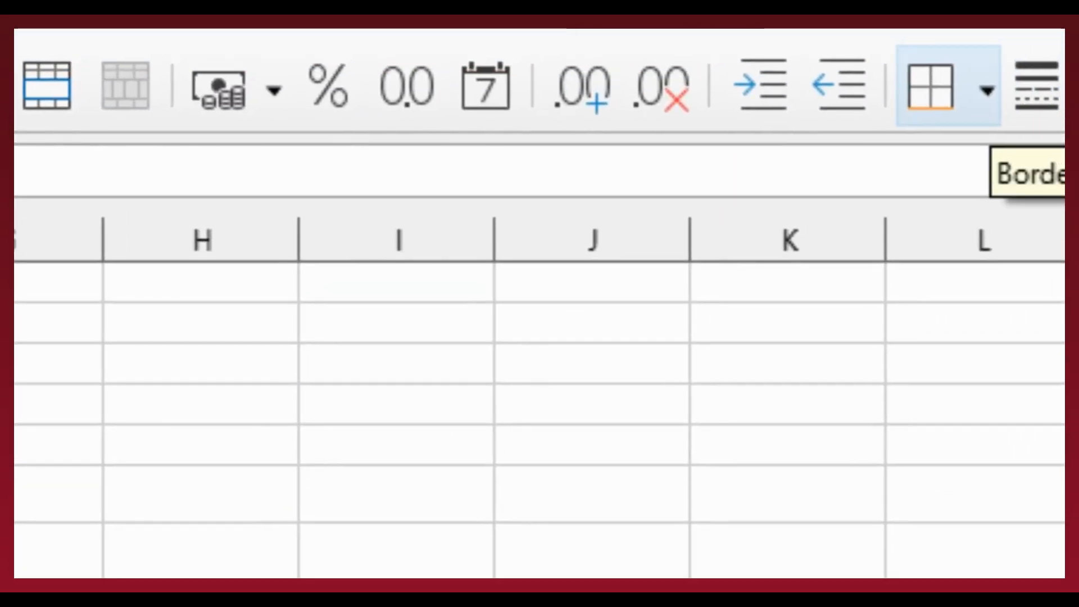
{"action": "left_click", "coordinate": [988, 90]}
{"action": "left_click", "coordinate": [1000, 351]}
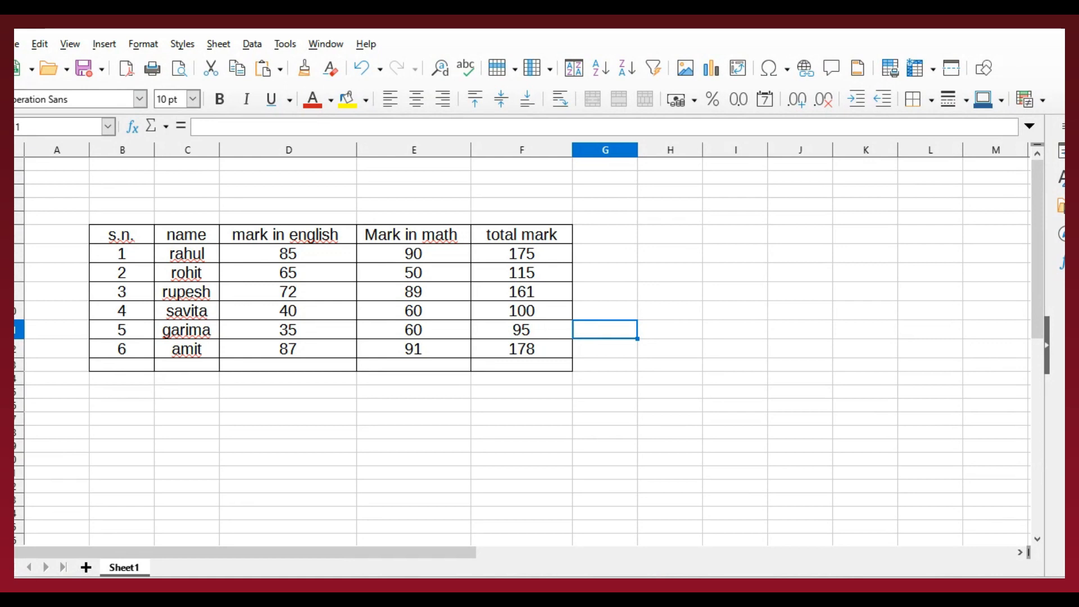
- Enter the label "g total" in the name column of row 13 and set its font size to 12 pt
{"action": "left_click", "coordinate": [186, 365]}
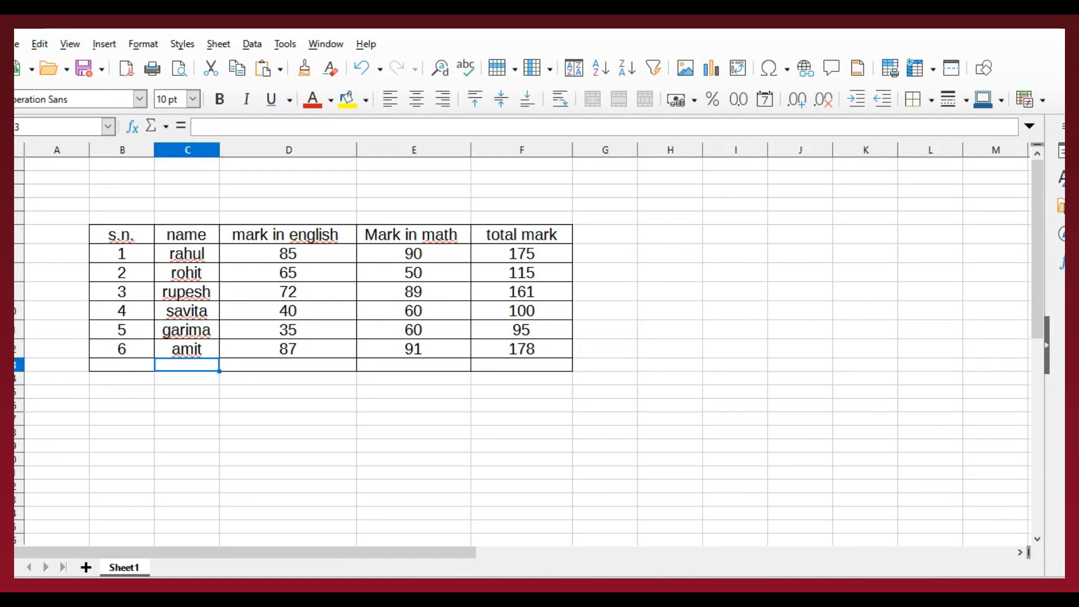
{"action": "type", "text": "g to"}
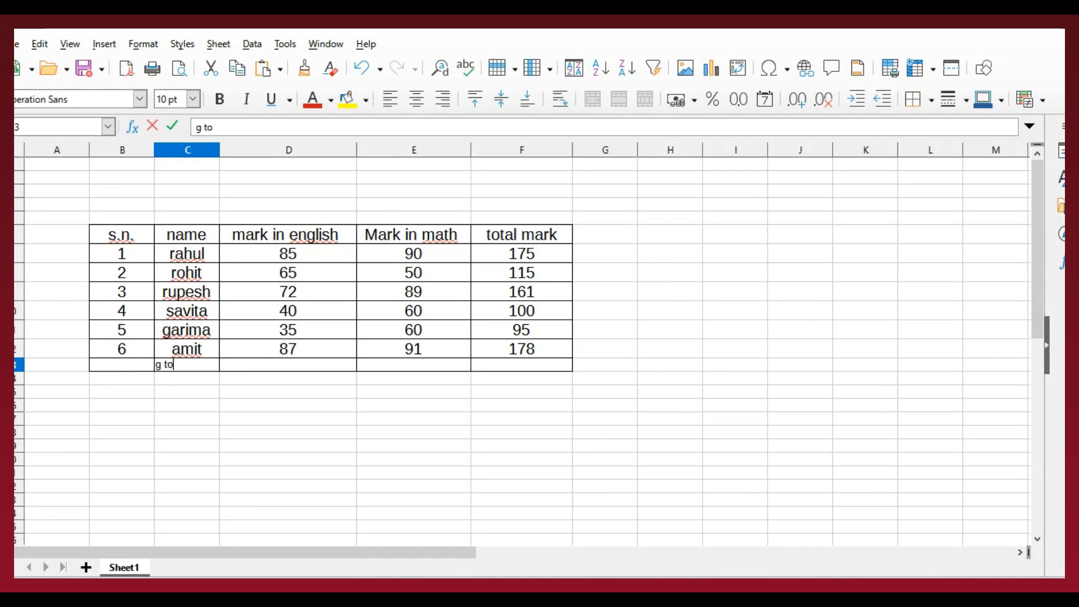
{"action": "type", "text": "tal"}
{"action": "key", "text": "Right"}
{"action": "key", "text": "Left"}
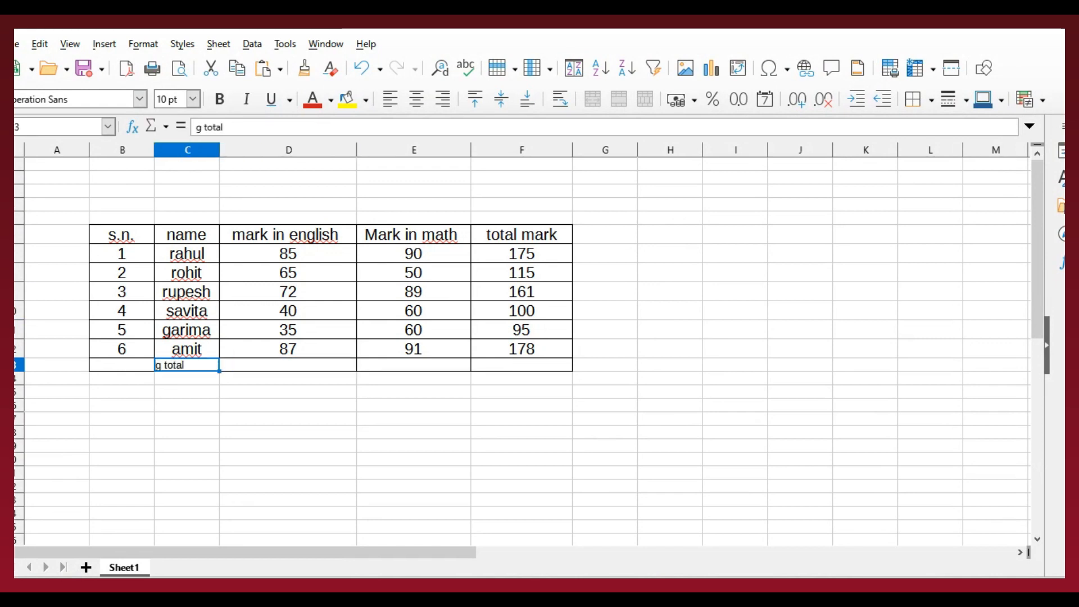
{"action": "left_click", "coordinate": [192, 99]}
{"action": "left_click", "coordinate": [167, 210]}
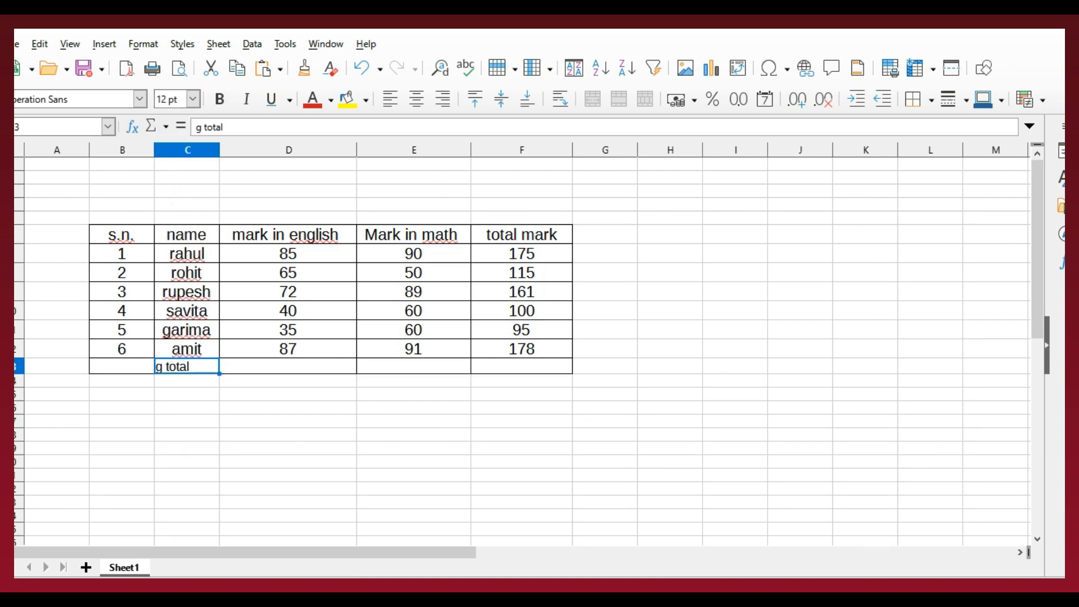
{"action": "left_click", "coordinate": [288, 394]}
- Calculate the grand total under the total mark column with a SUM formula over F7:F12
{"action": "left_click", "coordinate": [522, 367]}
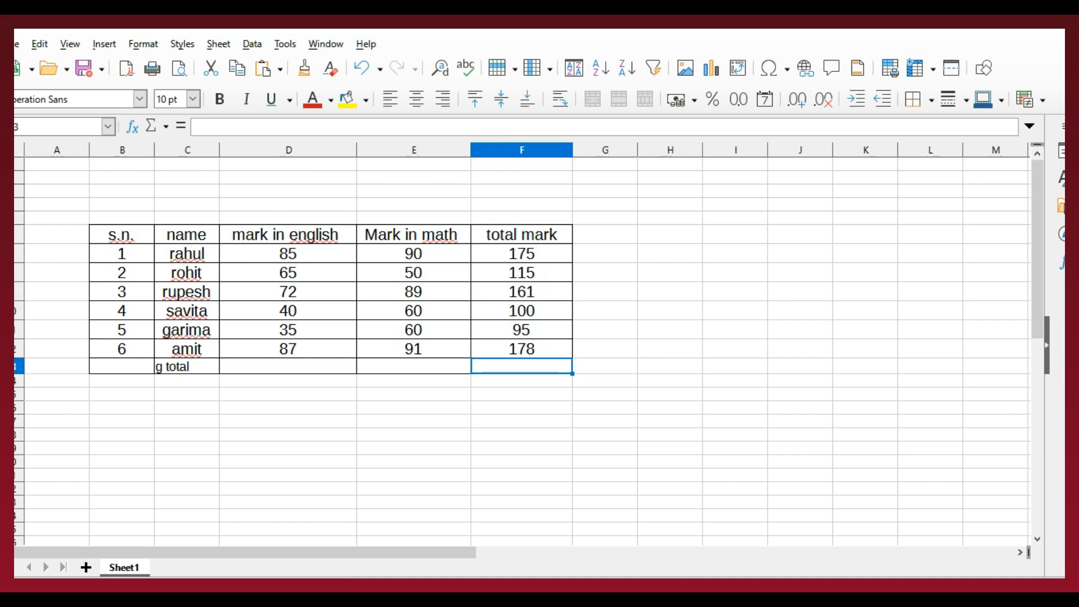
{"action": "type", "text": "=sum"}
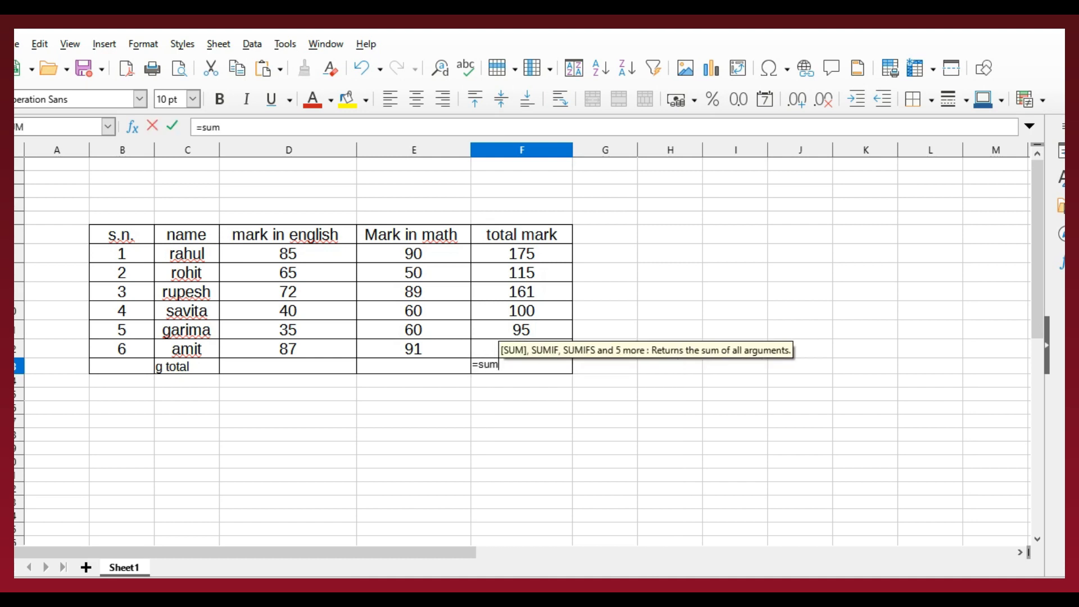
{"action": "type", "text": "("}
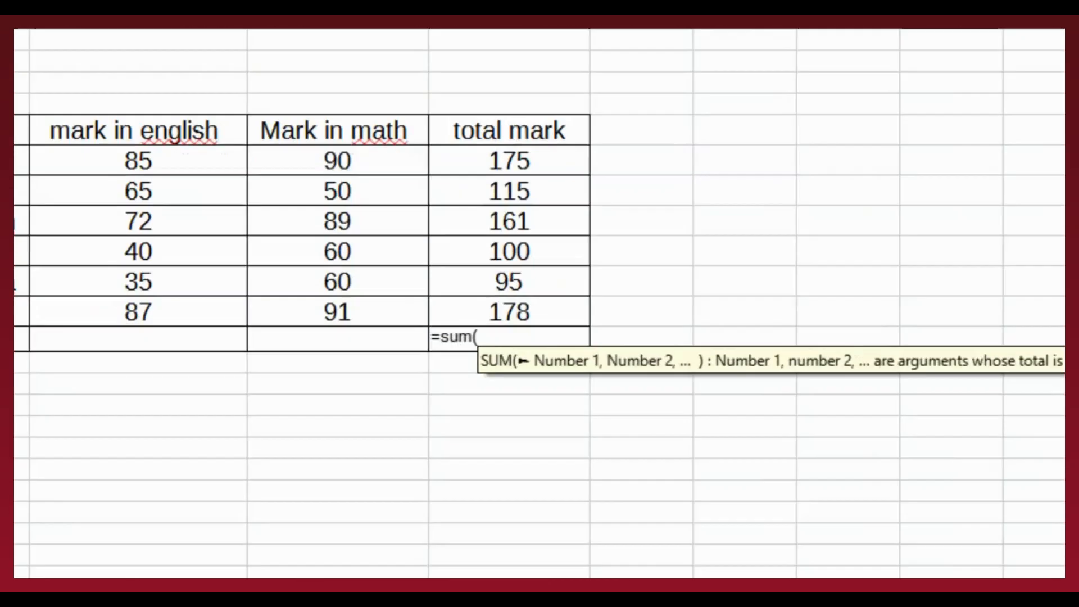
{"action": "left_click_drag", "start_coordinate": [509, 161], "coordinate": [510, 413]}
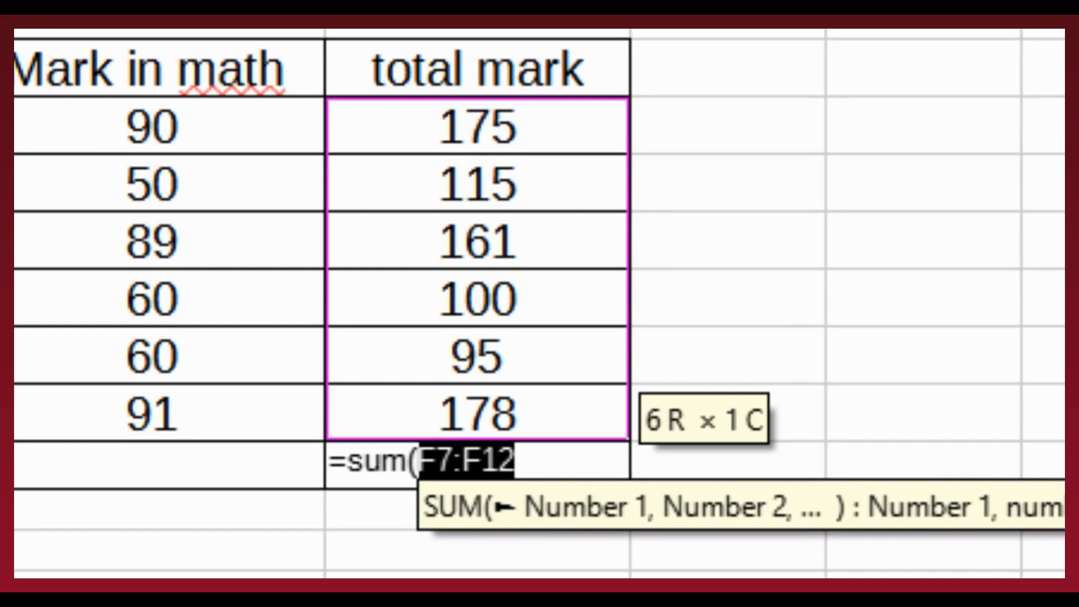
{"action": "key", "text": "Return"}
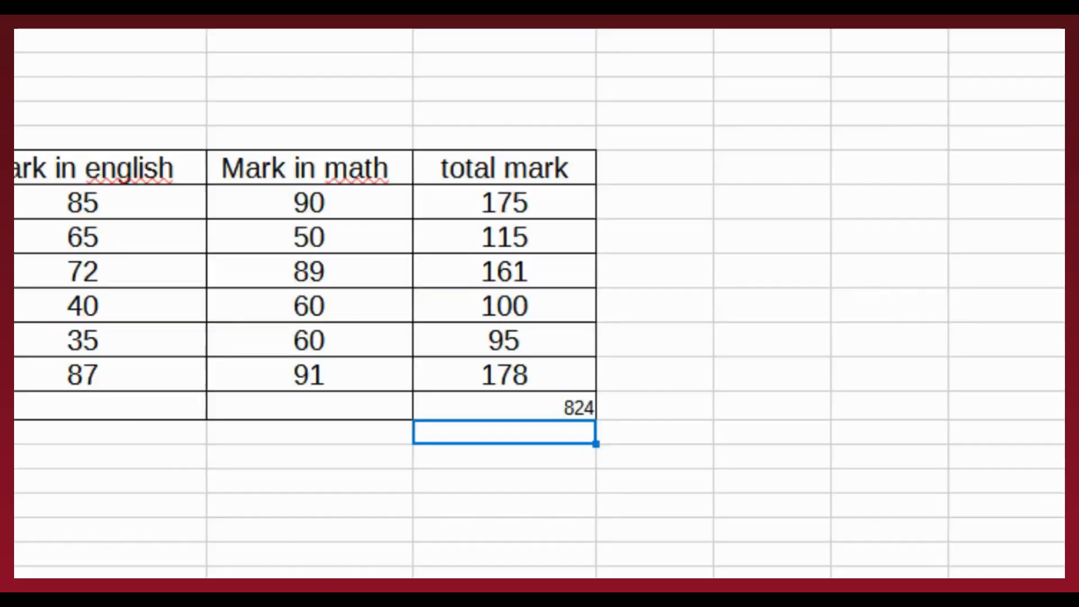
- Set the grand total value's font size to 14 pt and center it and the "g total" label in their cells
{"action": "left_click", "coordinate": [505, 406]}
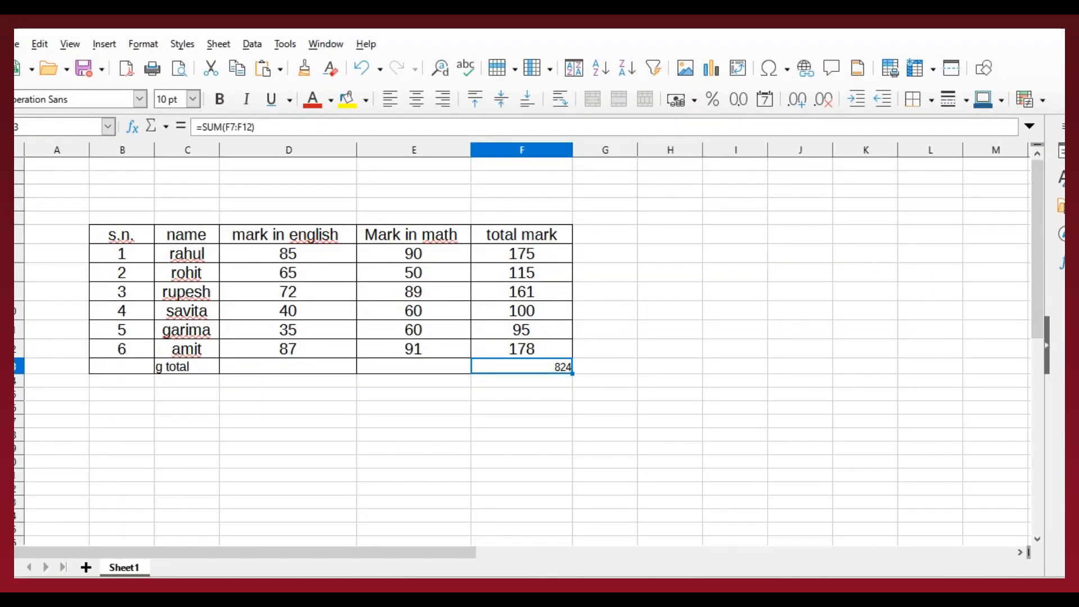
{"action": "left_click", "coordinate": [192, 99]}
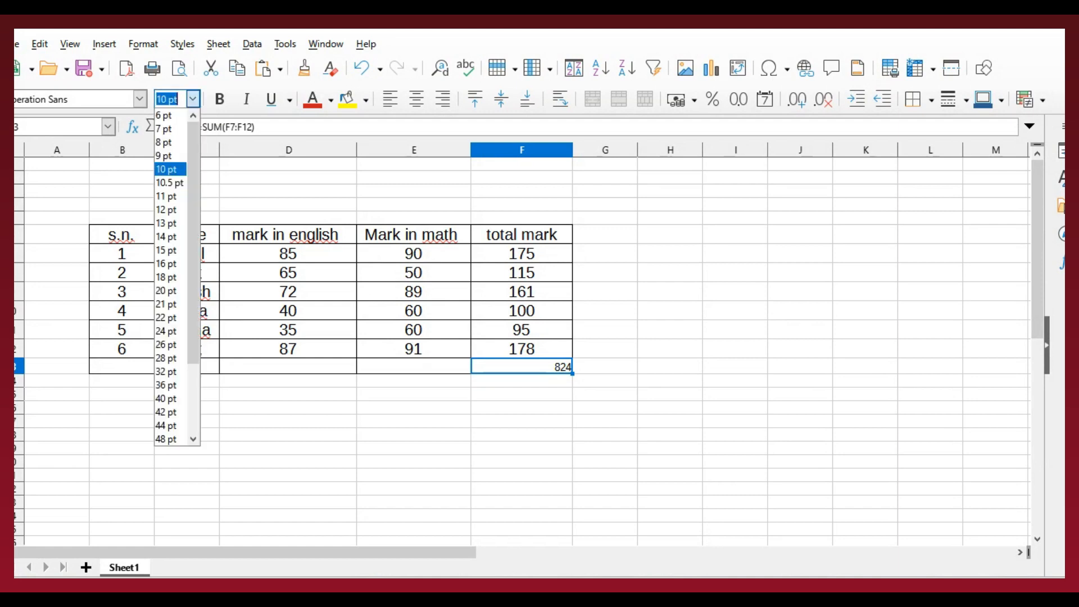
{"action": "left_click", "coordinate": [169, 237]}
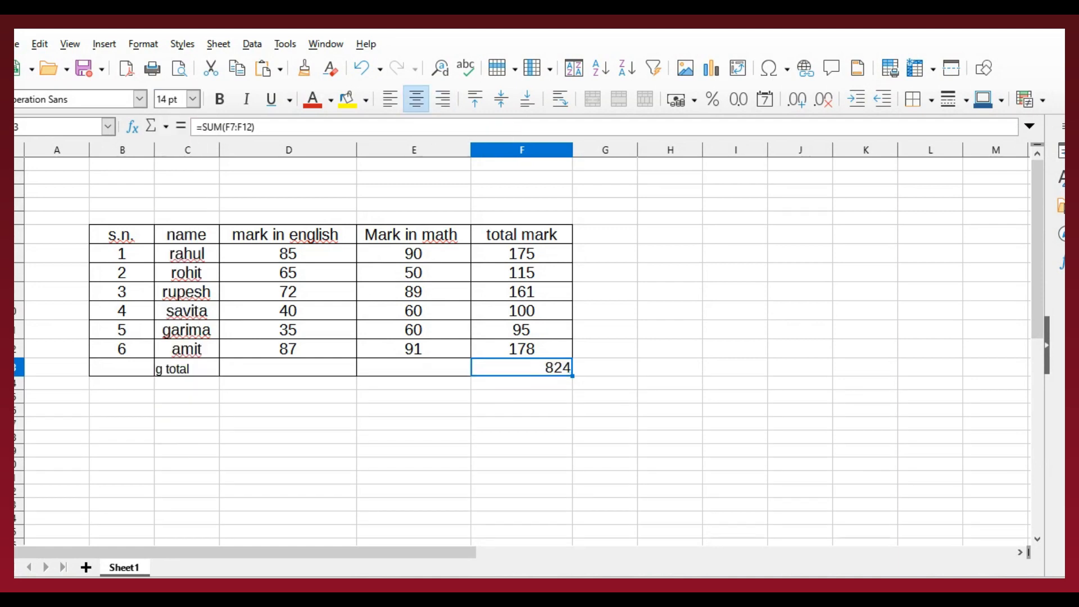
{"action": "left_click", "coordinate": [417, 99]}
{"action": "left_click", "coordinate": [670, 349]}
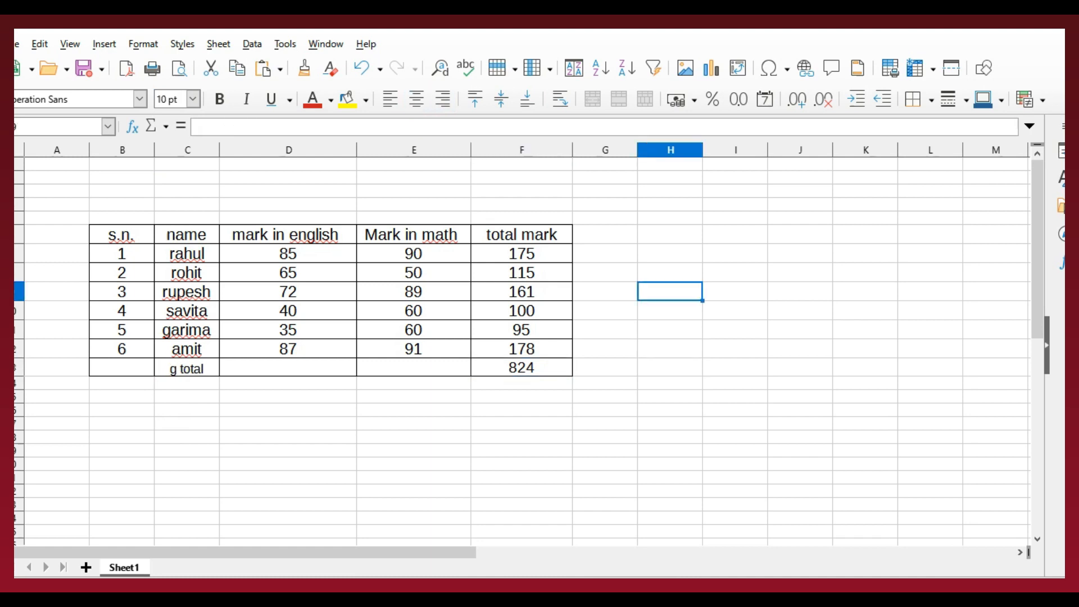
- Check task c in Word and sort the six students' total marks in Calc, limited to the current selection, top to bottom
{"action": "key", "text": "alt+Tab"}
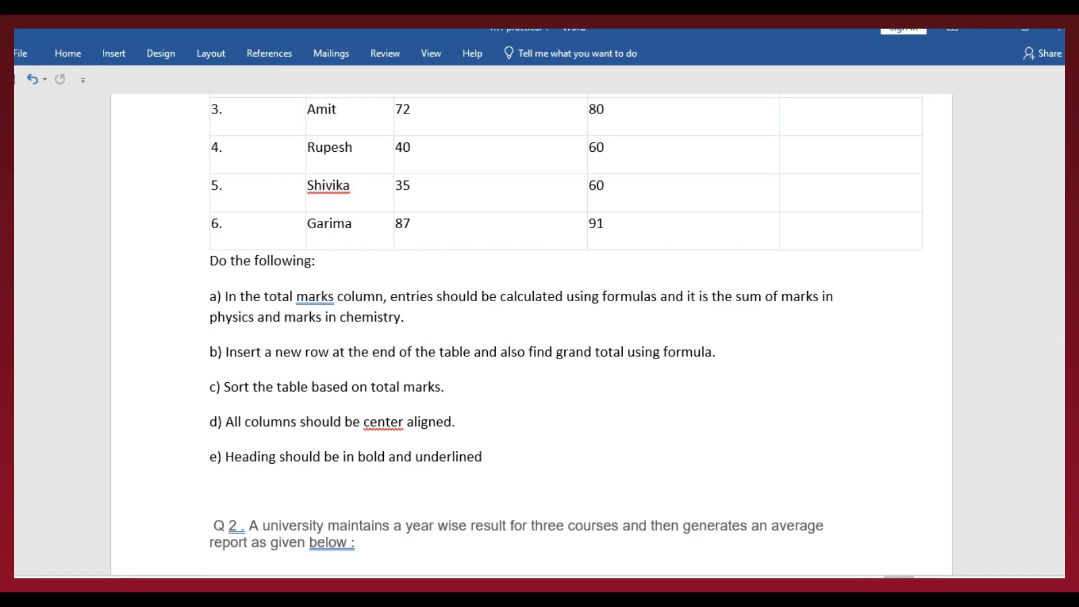
{"action": "scroll", "coordinate": [567, 336], "scroll_direction": "down", "scroll_amount": 1}
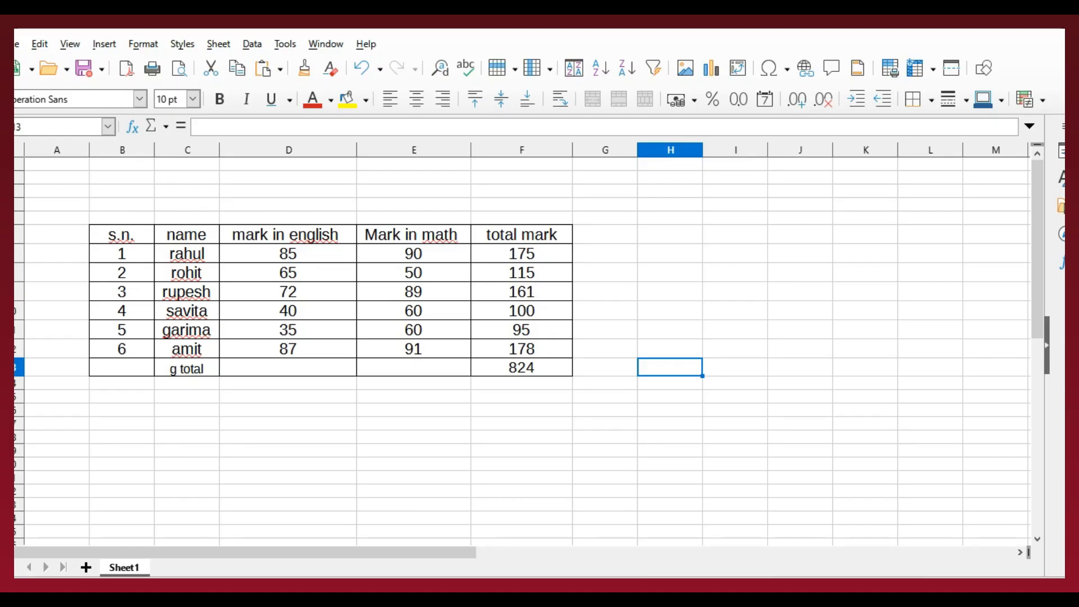
{"action": "left_click_drag", "start_coordinate": [522, 253], "coordinate": [522, 349]}
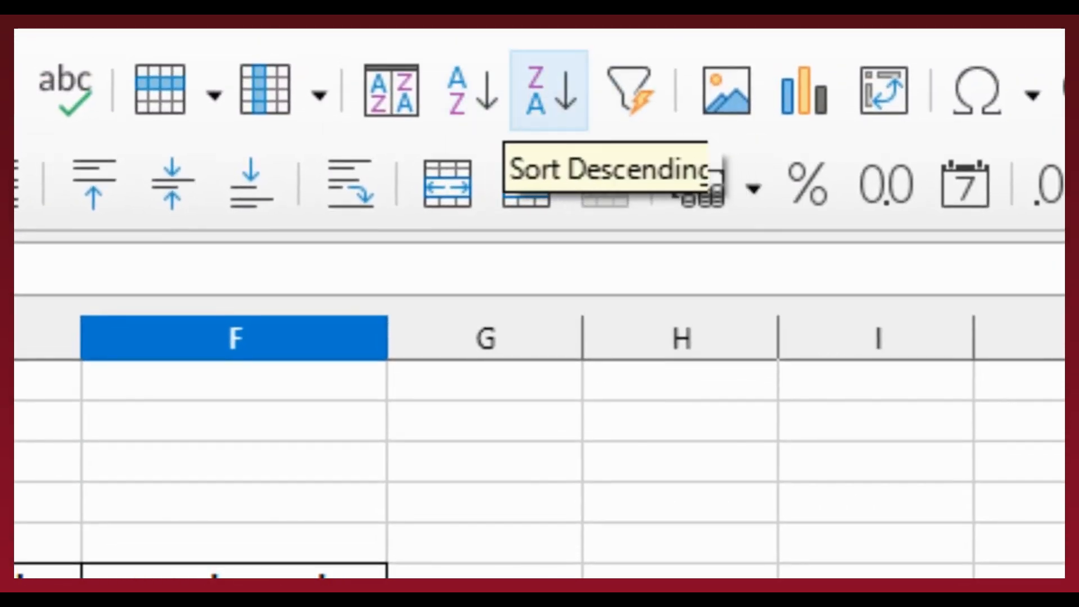
{"action": "left_click", "coordinate": [391, 100]}
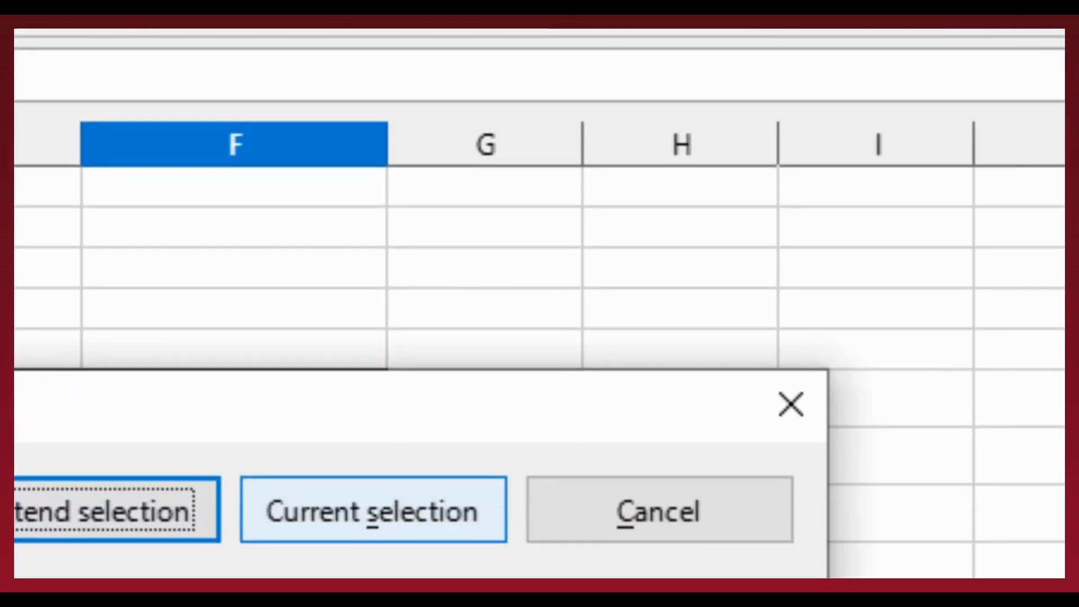
{"action": "left_click", "coordinate": [373, 512]}
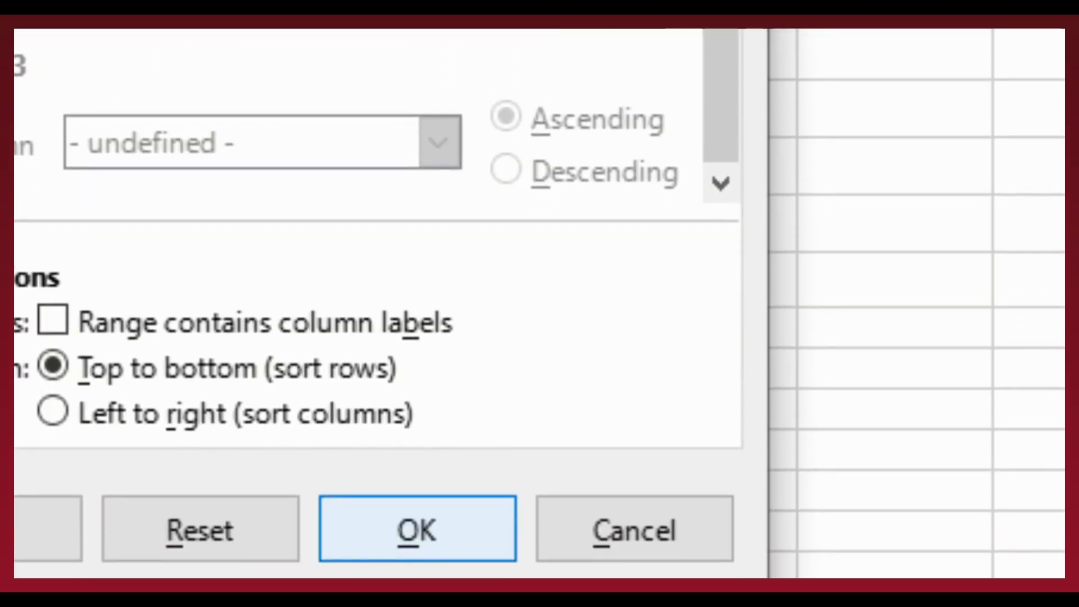
{"action": "left_click", "coordinate": [418, 547]}
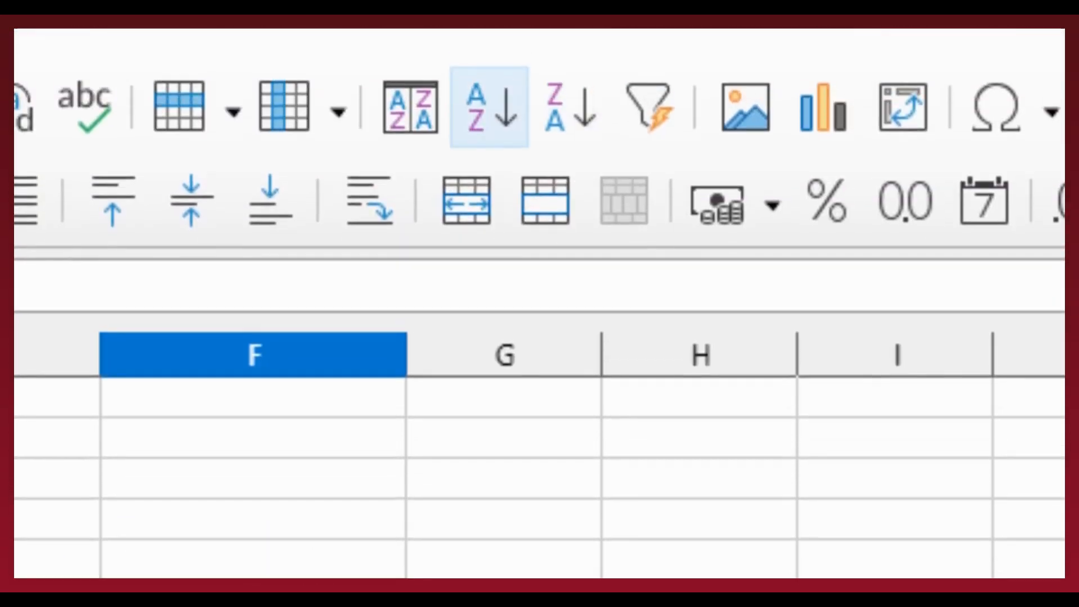
- Sort the total marks in ascending order within the current selection and select the whole table to check its center alignment
{"action": "left_click", "coordinate": [491, 108]}
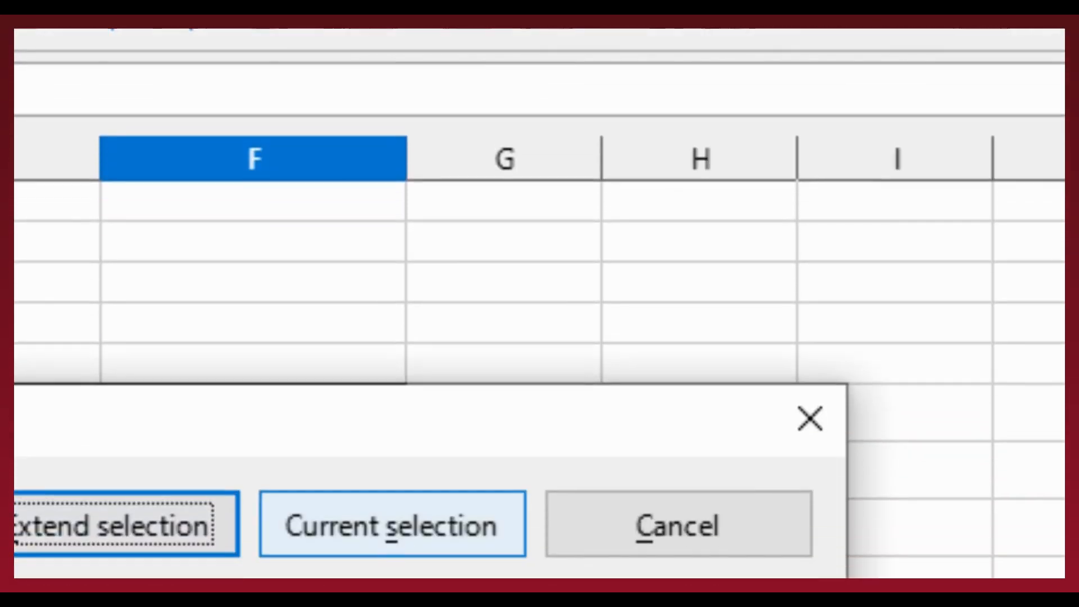
{"action": "left_click", "coordinate": [392, 524]}
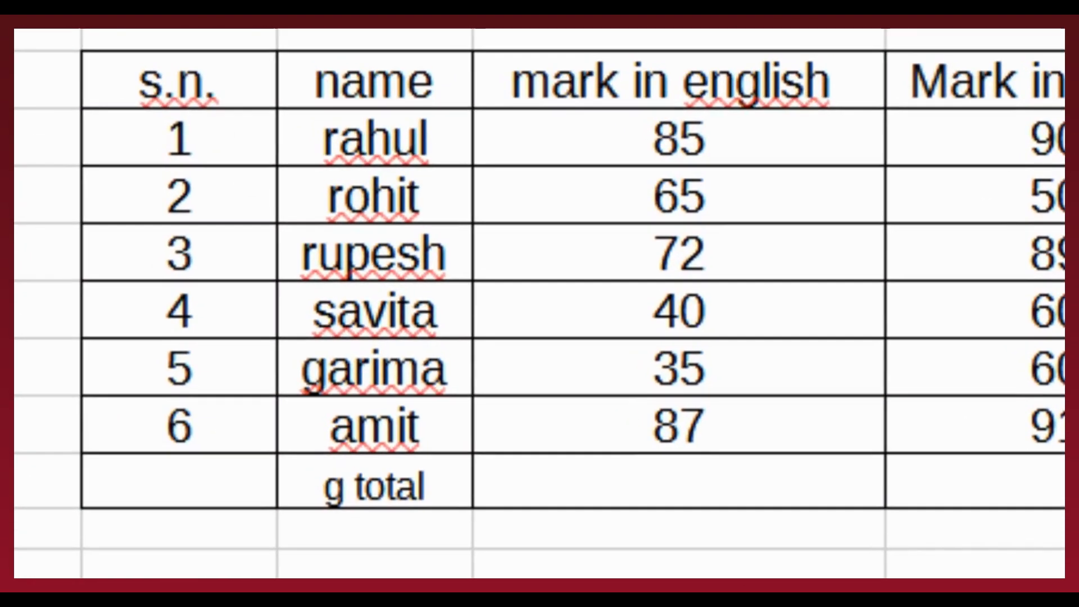
{"action": "left_click_drag", "start_coordinate": [177, 83], "coordinate": [1035, 488]}
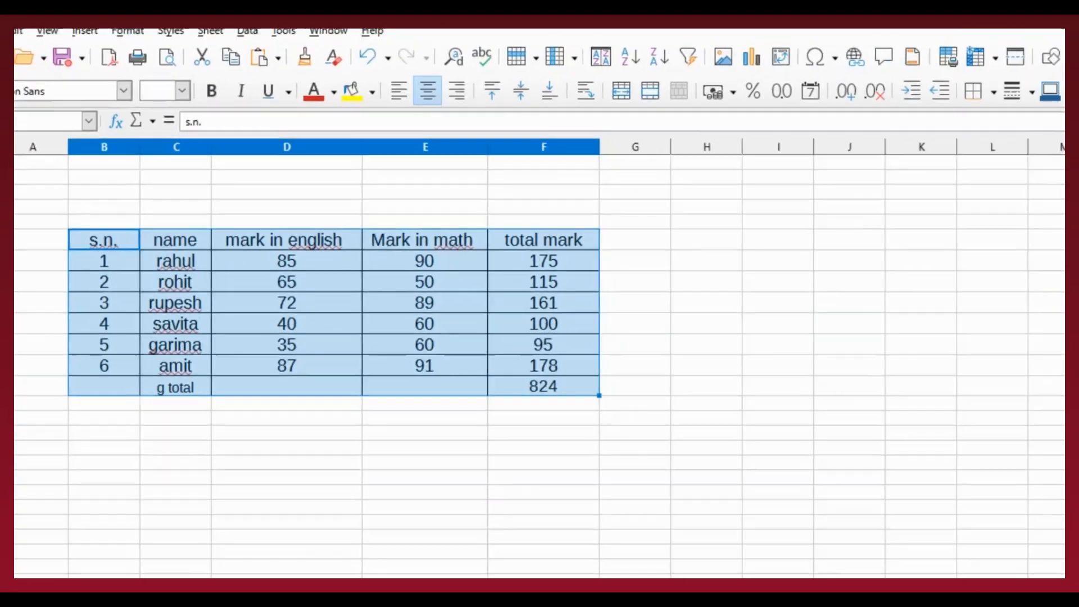
{"action": "left_click", "coordinate": [670, 310]}
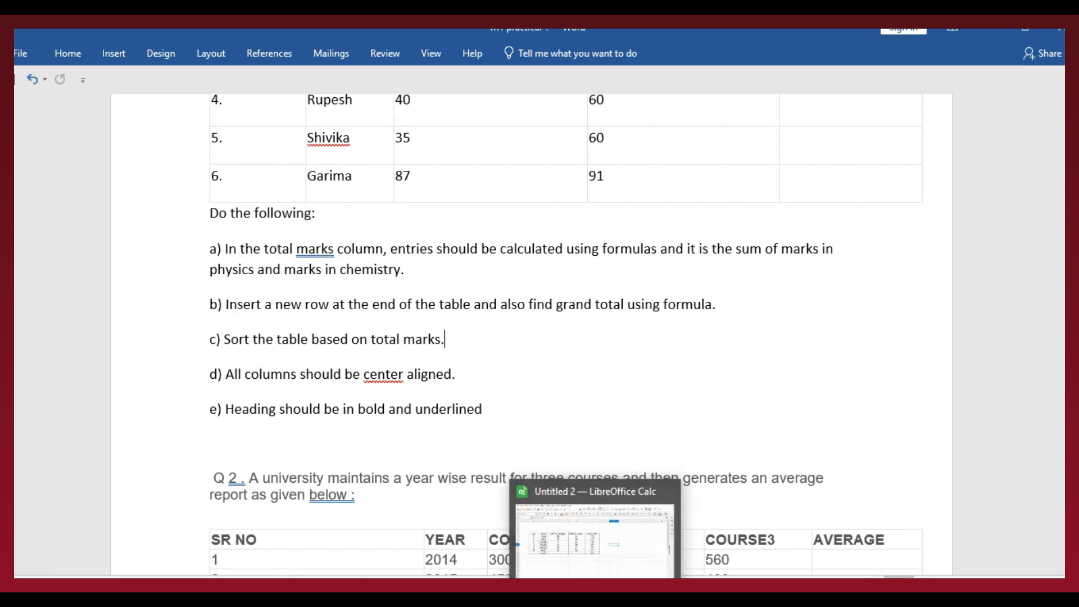
- Switch from Word to Calc and make the heading row of the marks table bold and underlined
{"action": "left_click", "coordinate": [597, 589]}
{"action": "left_click", "coordinate": [605, 330]}
{"action": "left_click_drag", "start_coordinate": [122, 234], "coordinate": [522, 234]}
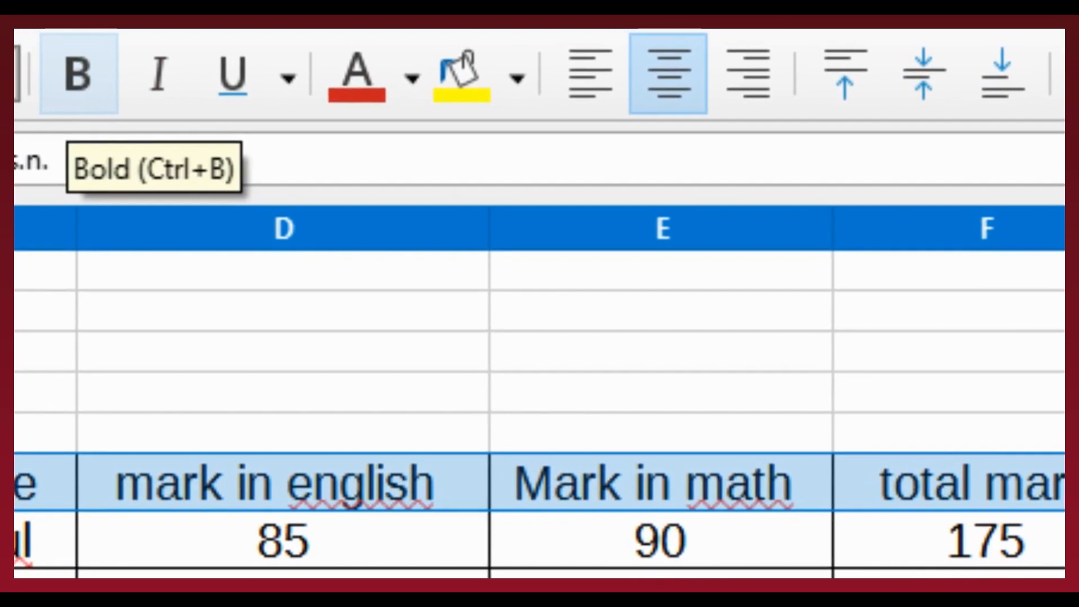
{"action": "left_click", "coordinate": [79, 73]}
{"action": "scroll", "coordinate": [79, 74], "scroll_direction": "down", "scroll_amount": 1}
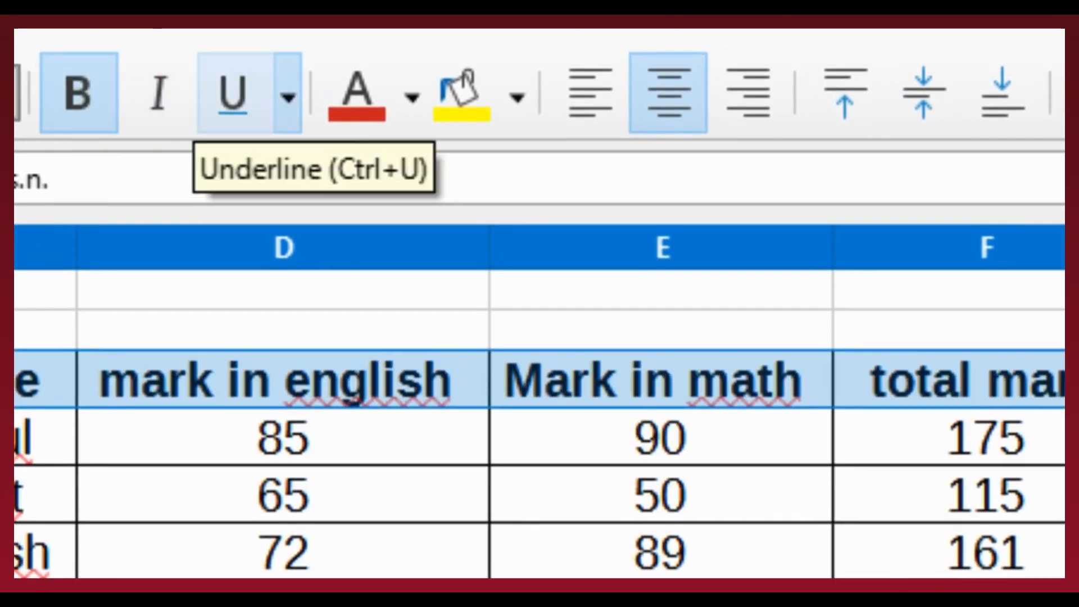
{"action": "left_click", "coordinate": [232, 74]}
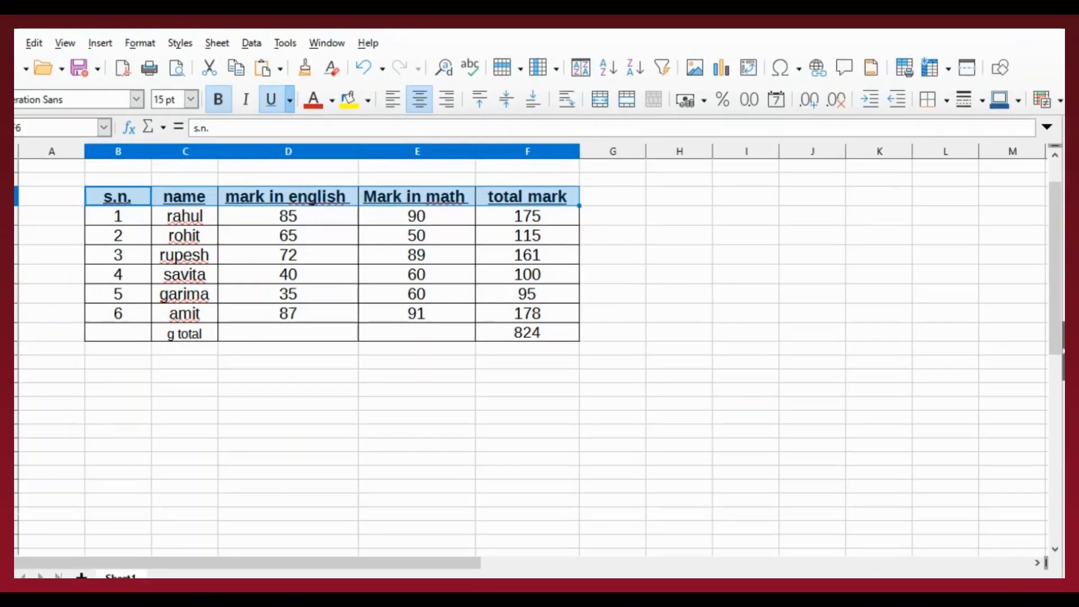
{"action": "left_click", "coordinate": [672, 327]}
{"action": "scroll", "coordinate": [528, 281], "scroll_direction": "up", "scroll_amount": 1}
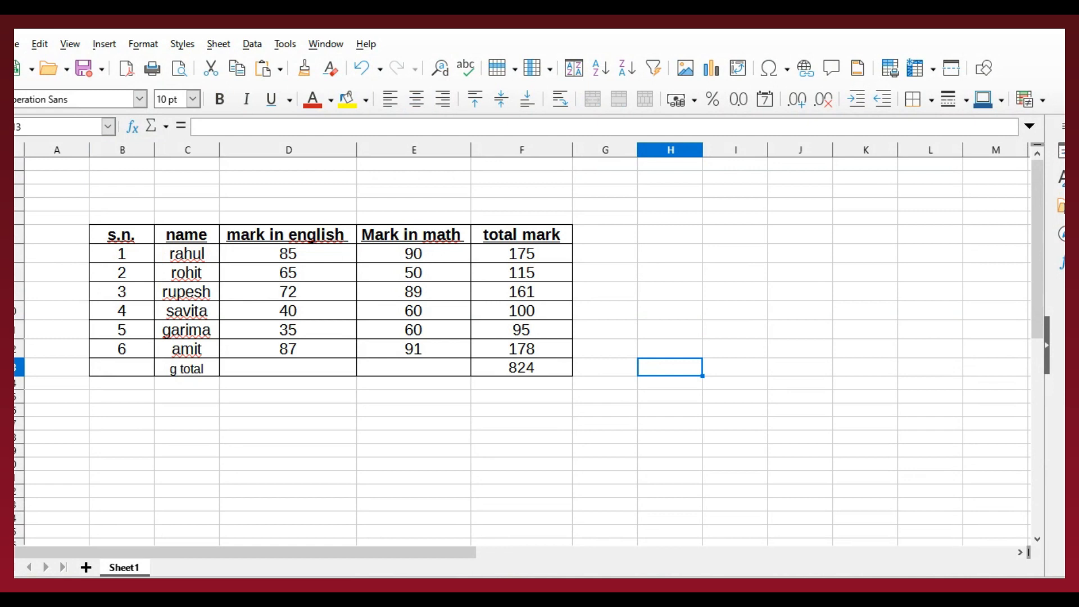
- Switch to Word and read question 2 with its year-wise course table and tasks a to f
{"action": "key", "text": "alt+Tab"}
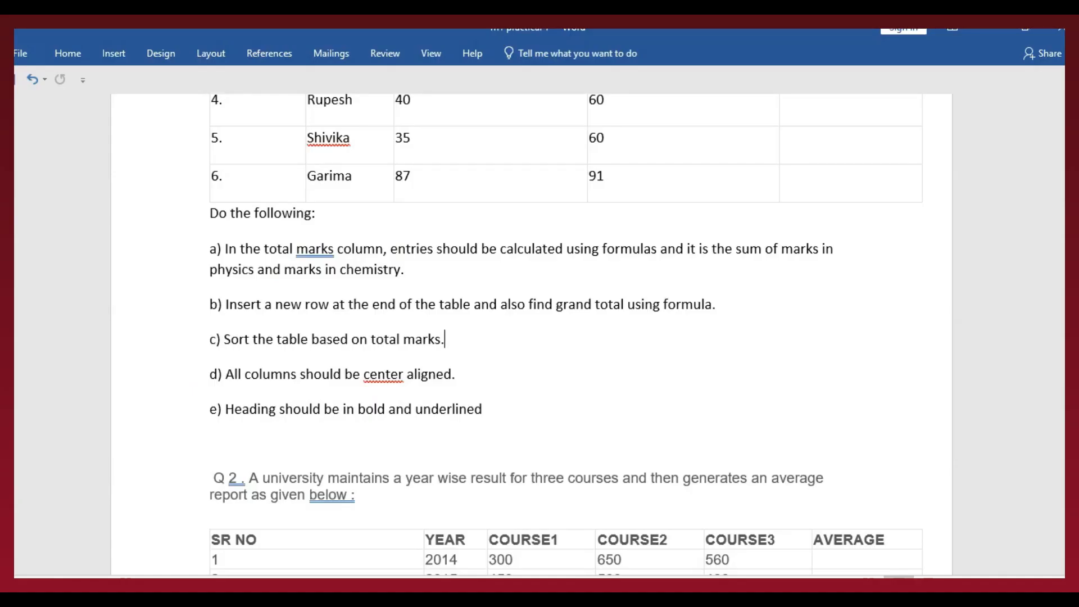
{"action": "scroll", "coordinate": [531, 338], "scroll_direction": "down", "scroll_amount": 4}
{"action": "scroll", "coordinate": [532, 337], "scroll_direction": "down", "scroll_amount": 1}
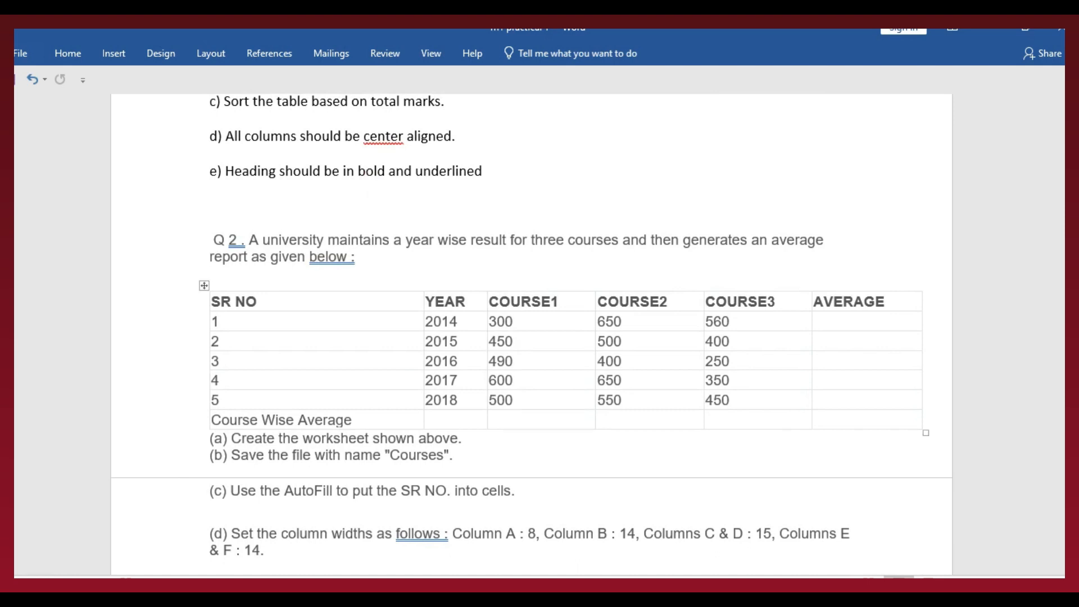
{"action": "scroll", "coordinate": [359, 270], "scroll_direction": "down", "scroll_amount": 1}
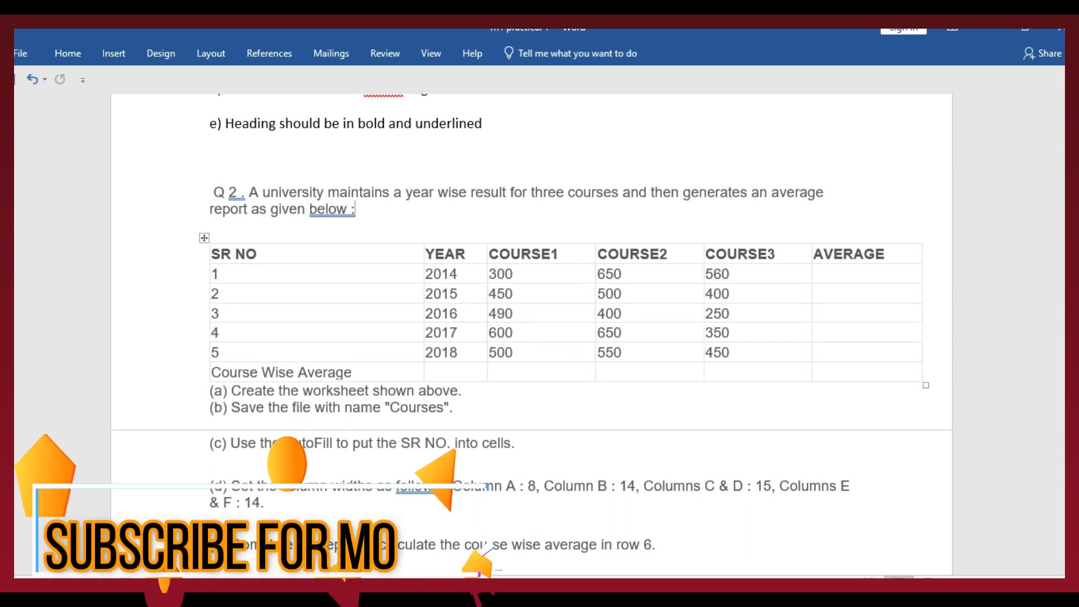
{"action": "left_click", "coordinate": [514, 275]}
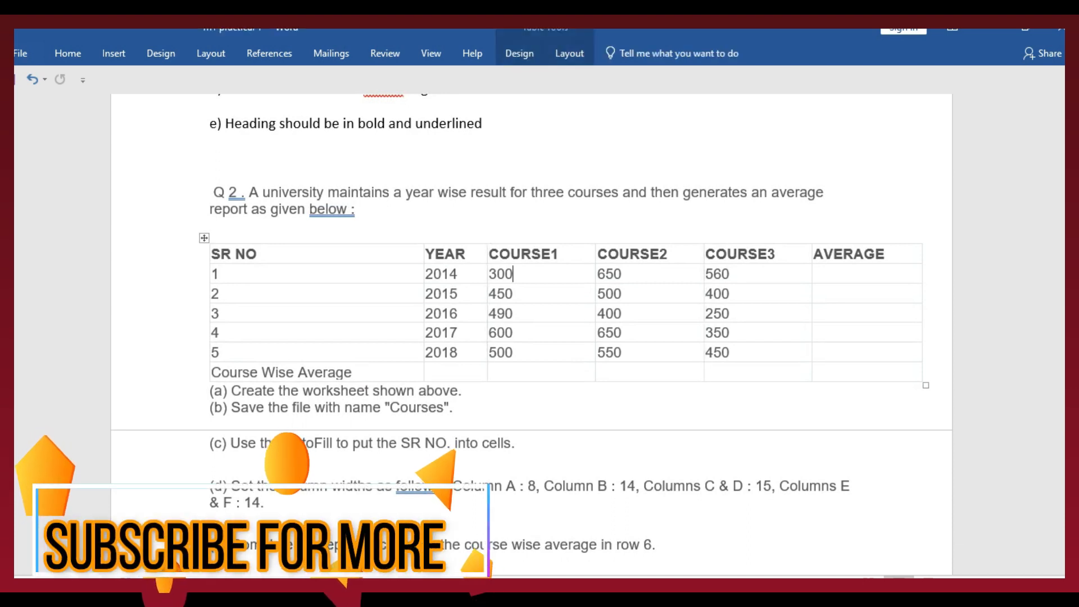
{"action": "scroll", "coordinate": [532, 327], "scroll_direction": "down", "scroll_amount": 2}
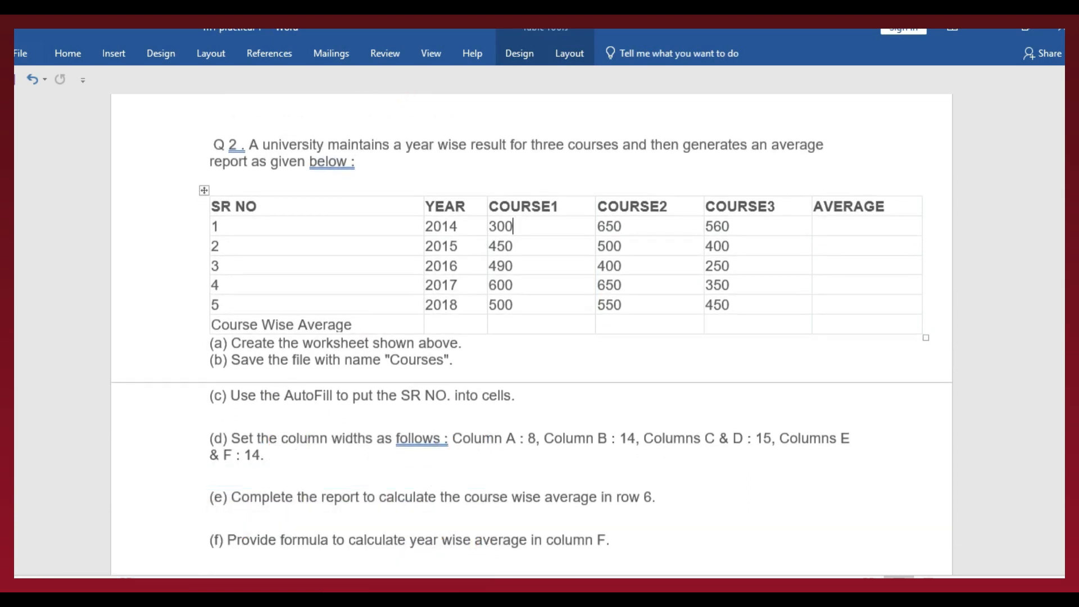
{"action": "left_click", "coordinate": [462, 344]}
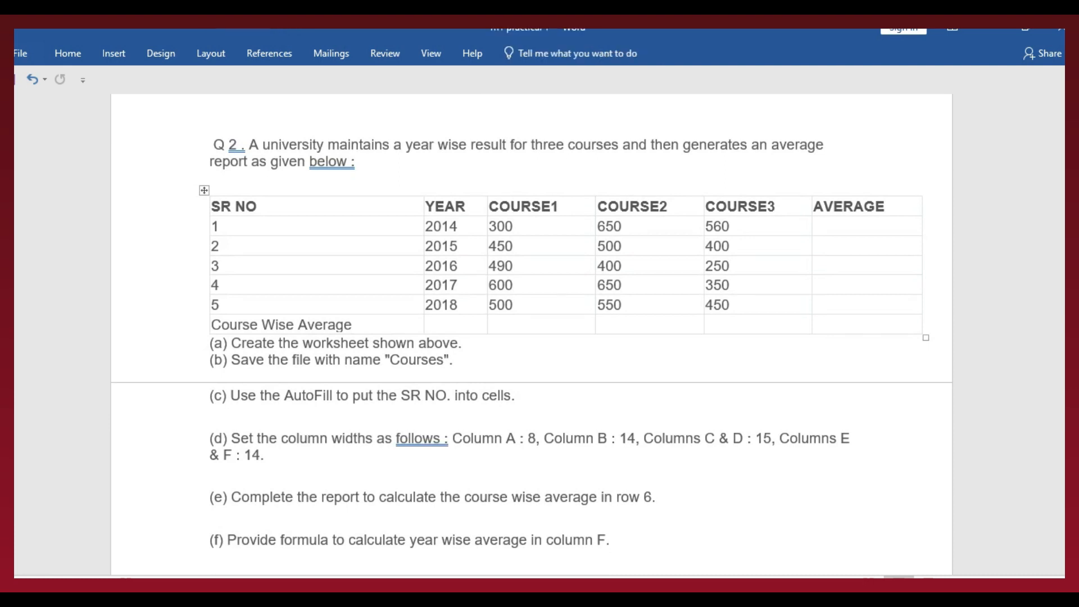
- Copy question 2's course table from Word and paste it at B7 on Sheet2 in Calc as tab-separated unformatted text
{"action": "left_click_drag", "start_coordinate": [236, 207], "coordinate": [822, 326]}
{"action": "key", "text": "ctrl+c"}
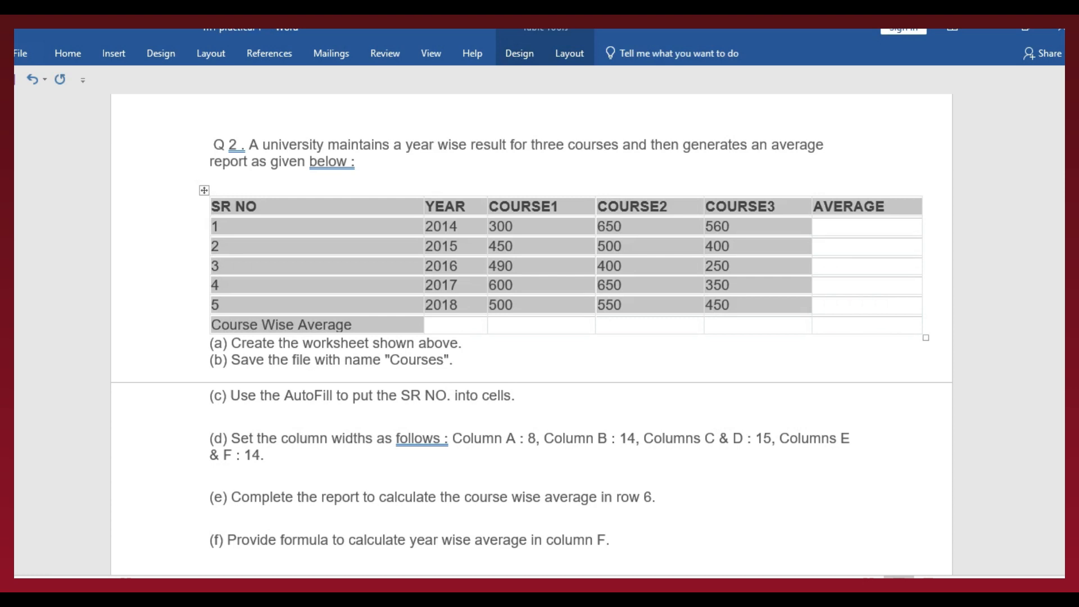
{"action": "key", "text": "alt+Tab"}
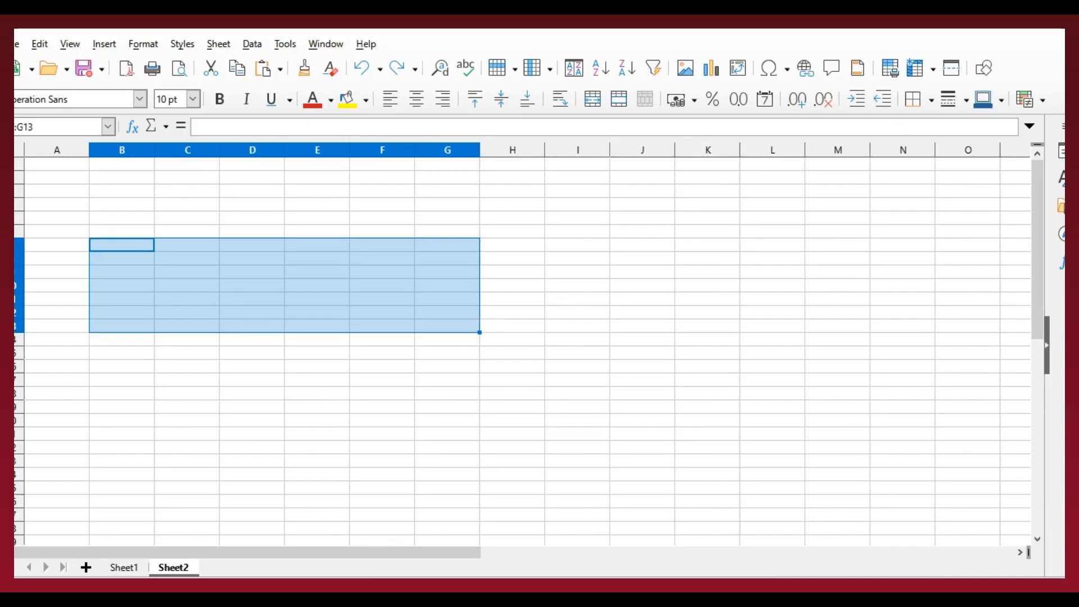
{"action": "key", "text": "ctrl+shift+v"}
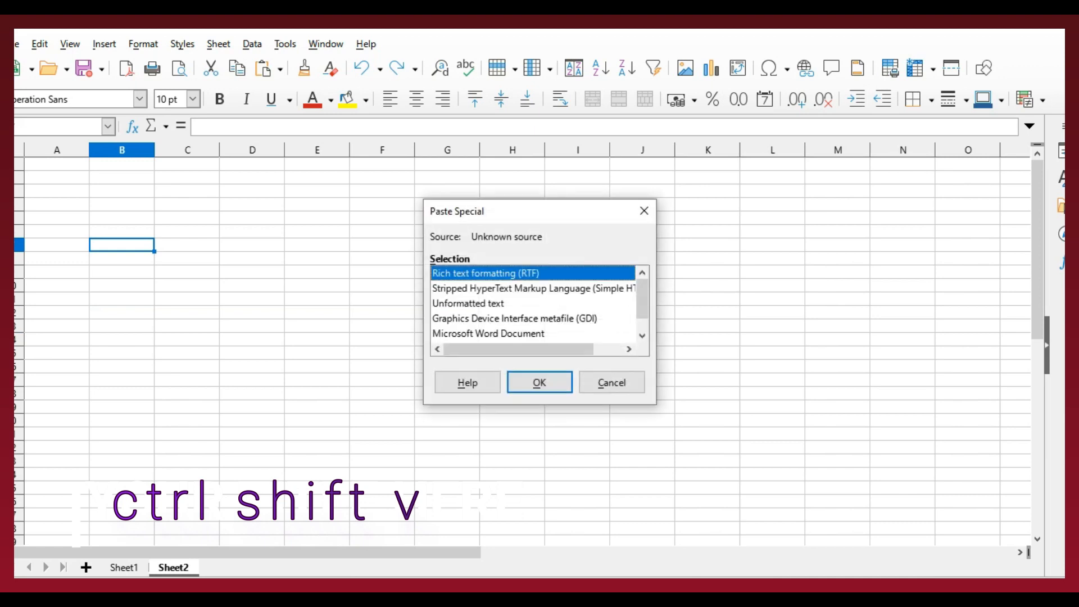
{"action": "left_click", "coordinate": [468, 304]}
{"action": "left_click", "coordinate": [540, 383]}
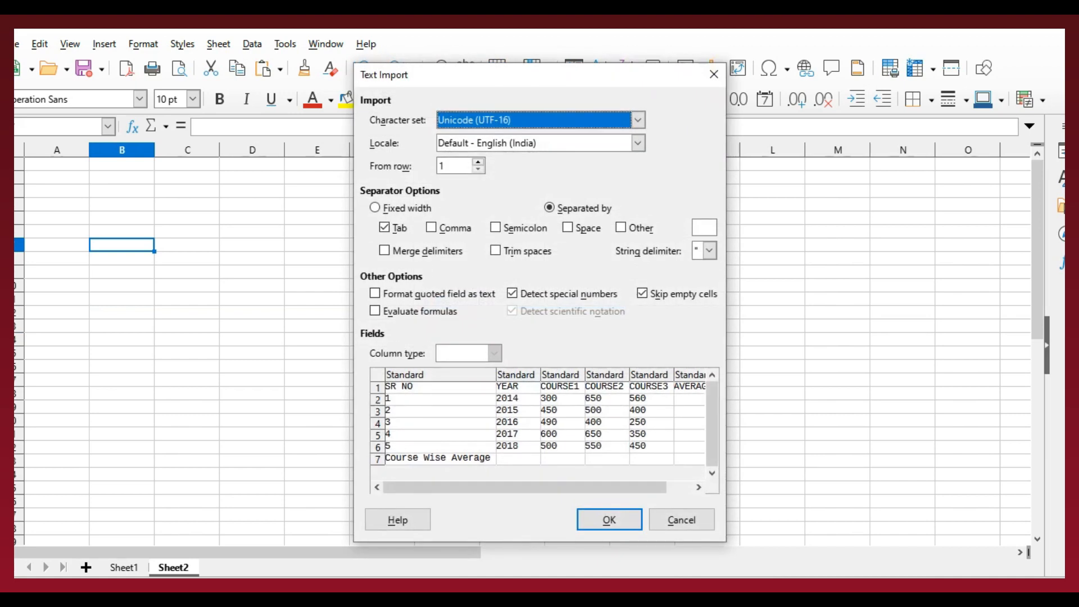
{"action": "left_click_drag", "start_coordinate": [457, 77], "coordinate": [457, 61]}
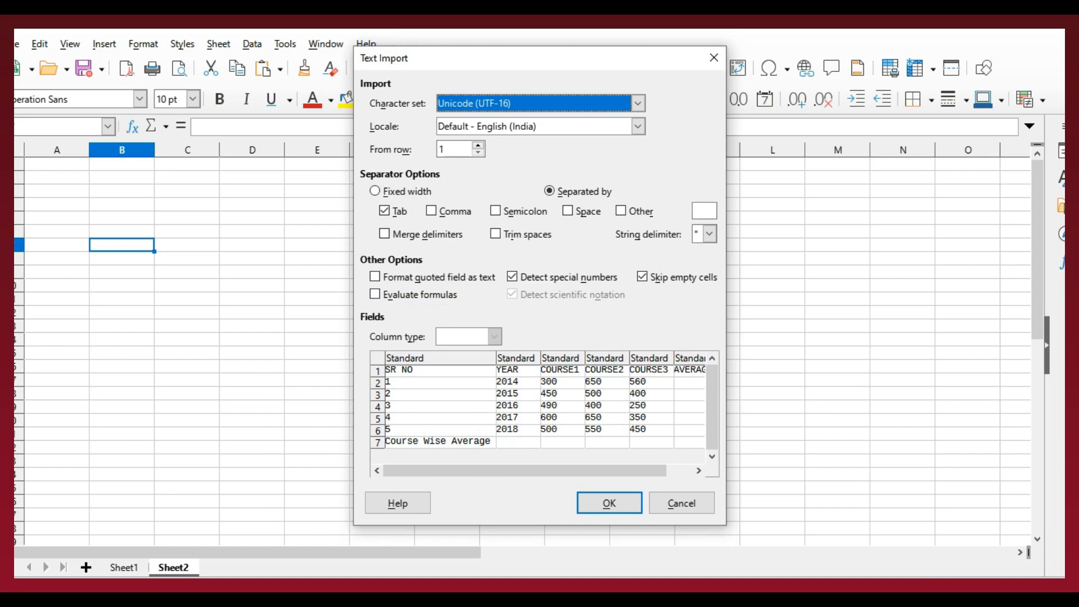
{"action": "left_click", "coordinate": [421, 295]}
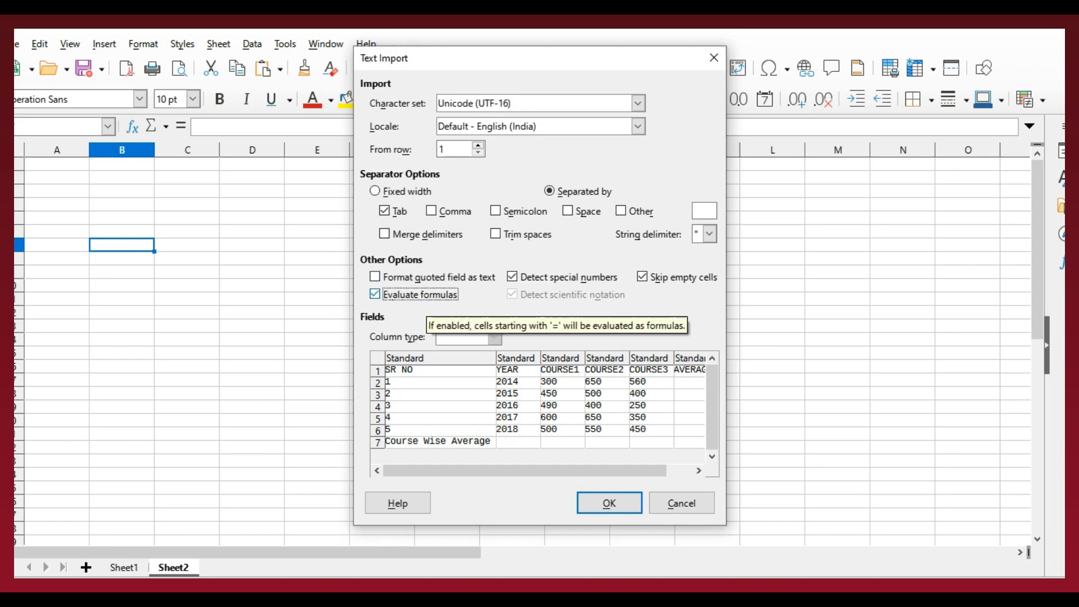
{"action": "left_click", "coordinate": [376, 294]}
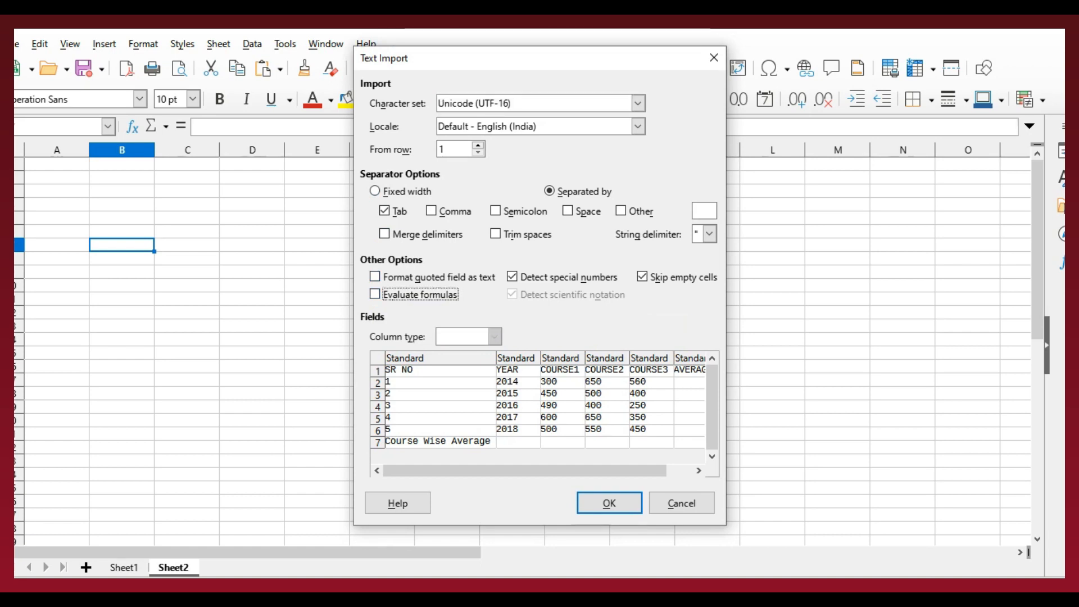
{"action": "left_click", "coordinate": [610, 503]}
- Review the pasted serial numbers, years, course marks and empty average cells on Sheet2
{"action": "left_click", "coordinate": [252, 285]}
{"action": "left_click", "coordinate": [187, 285]}
{"action": "left_click", "coordinate": [122, 299]}
{"action": "left_click_drag", "start_coordinate": [122, 312], "coordinate": [122, 326]}
{"action": "left_click", "coordinate": [188, 326]}
{"action": "left_click", "coordinate": [448, 299]}
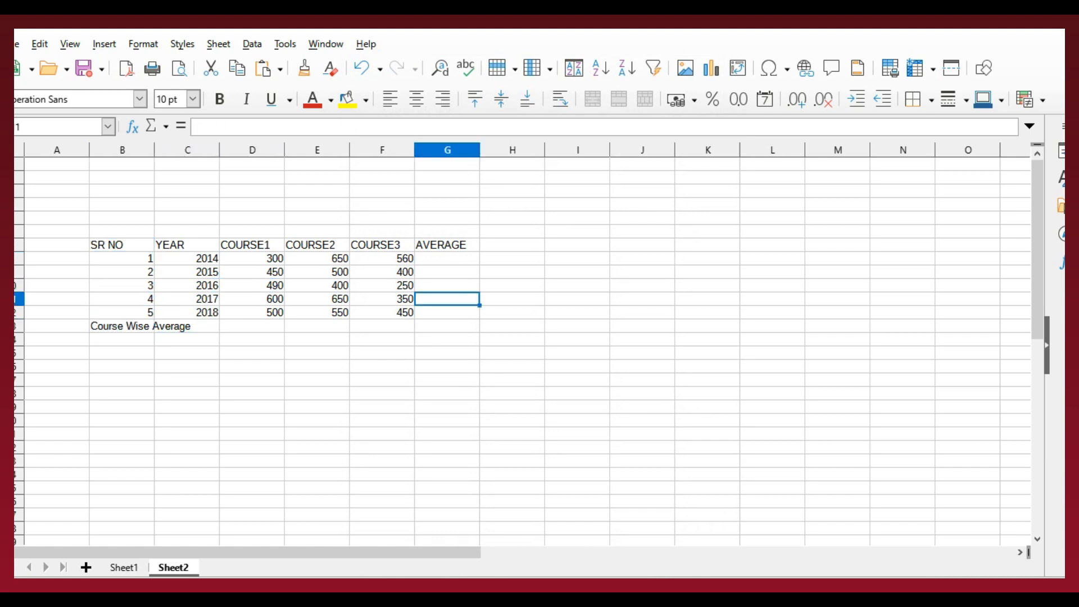
{"action": "left_click", "coordinate": [122, 259]}
{"action": "left_click", "coordinate": [382, 259]}
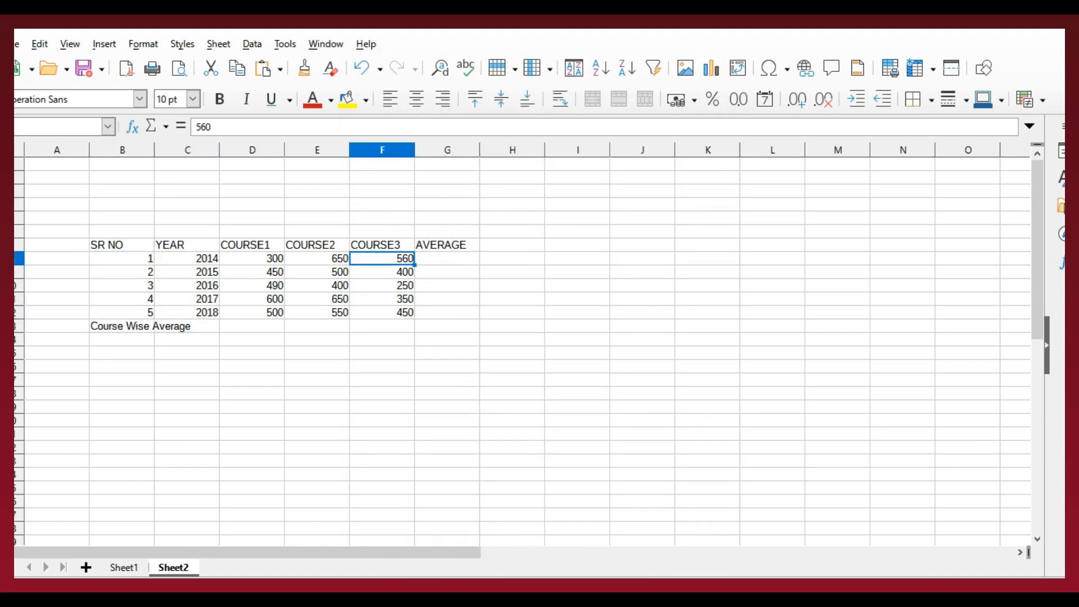
- Switch to Word and read question 2's tasks, starting with creating the worksheet and saving it as "Courses"
{"action": "key", "text": "alt+Tab"}
{"action": "left_click", "coordinate": [454, 360]}
{"action": "scroll", "coordinate": [454, 359], "scroll_direction": "down", "scroll_amount": 2}
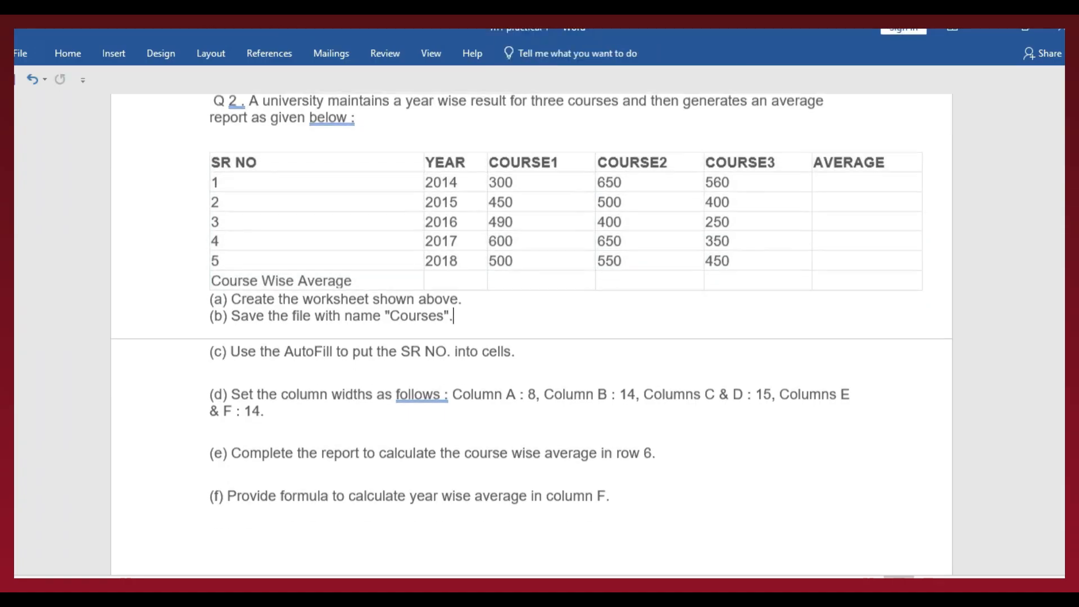
{"action": "left_click_drag", "start_coordinate": [231, 248], "coordinate": [461, 248]}
{"action": "left_click", "coordinate": [462, 248]}
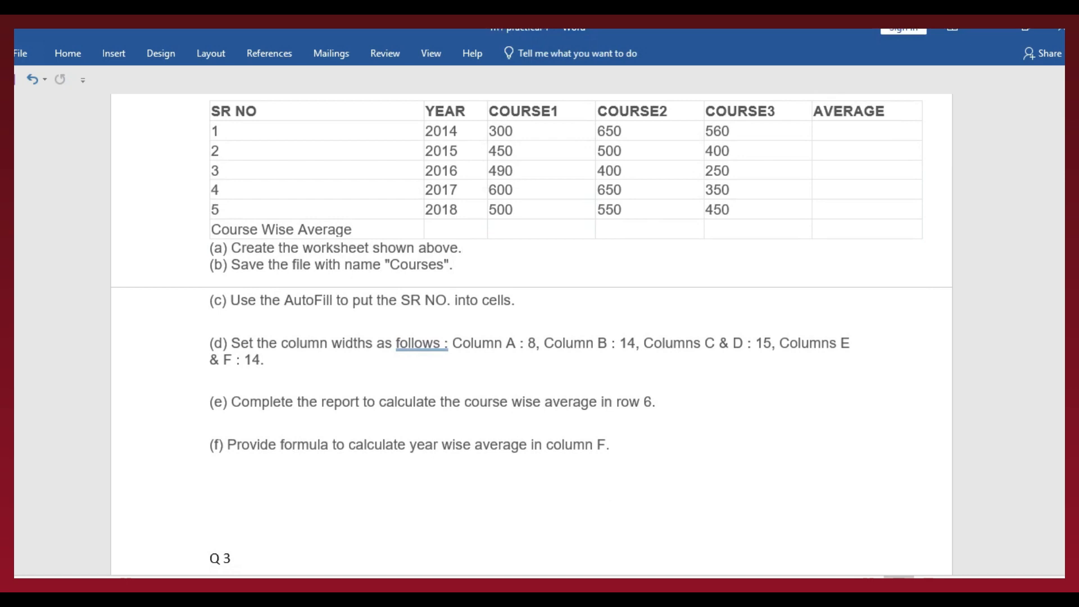
- Return to Calc and apply outer and inner borders to all cells of the course table, B7:G13
{"action": "key", "text": "alt+Tab"}
{"action": "left_click", "coordinate": [512, 313]}
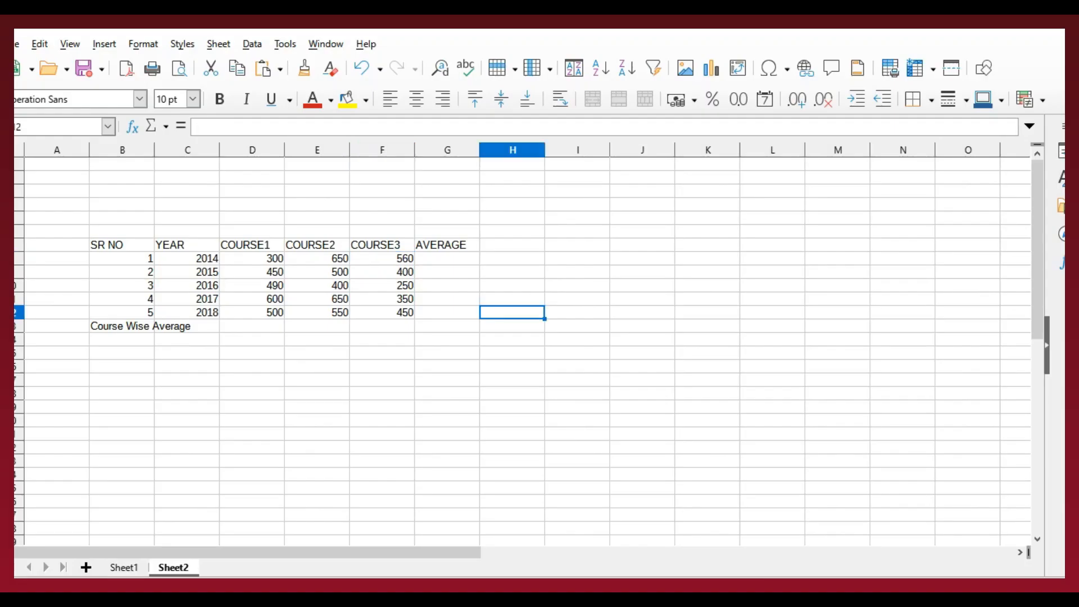
{"action": "left_click_drag", "start_coordinate": [122, 245], "coordinate": [450, 327]}
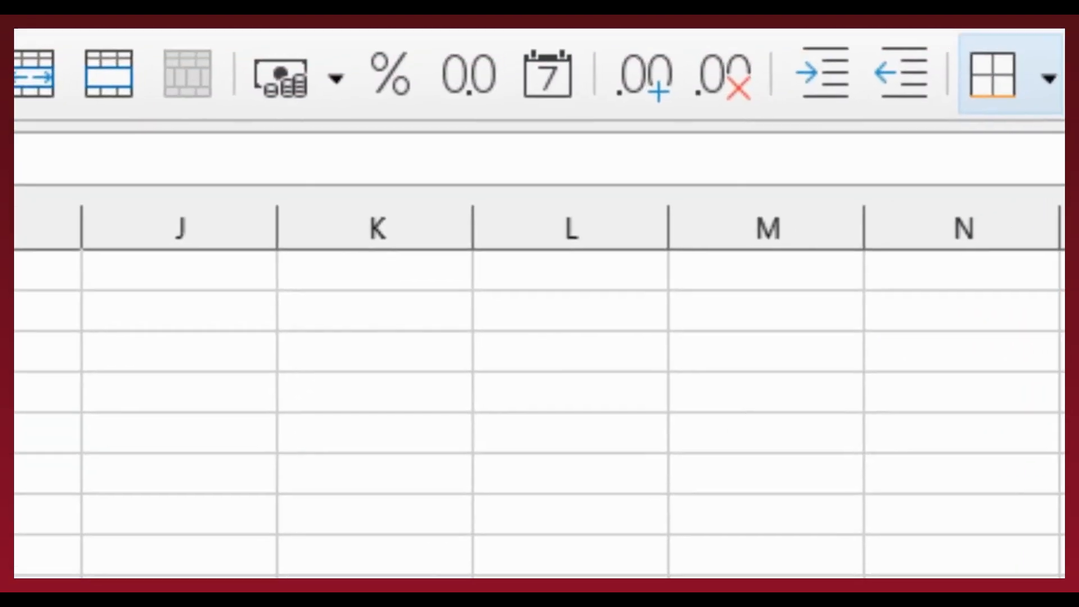
{"action": "left_click", "coordinate": [915, 100]}
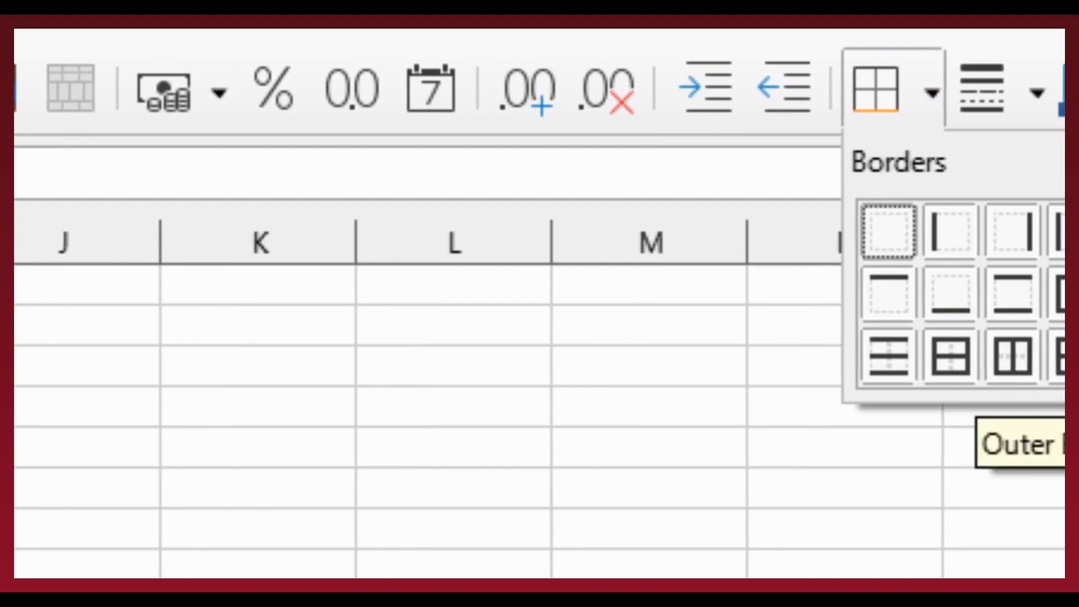
{"action": "left_click", "coordinate": [1007, 352]}
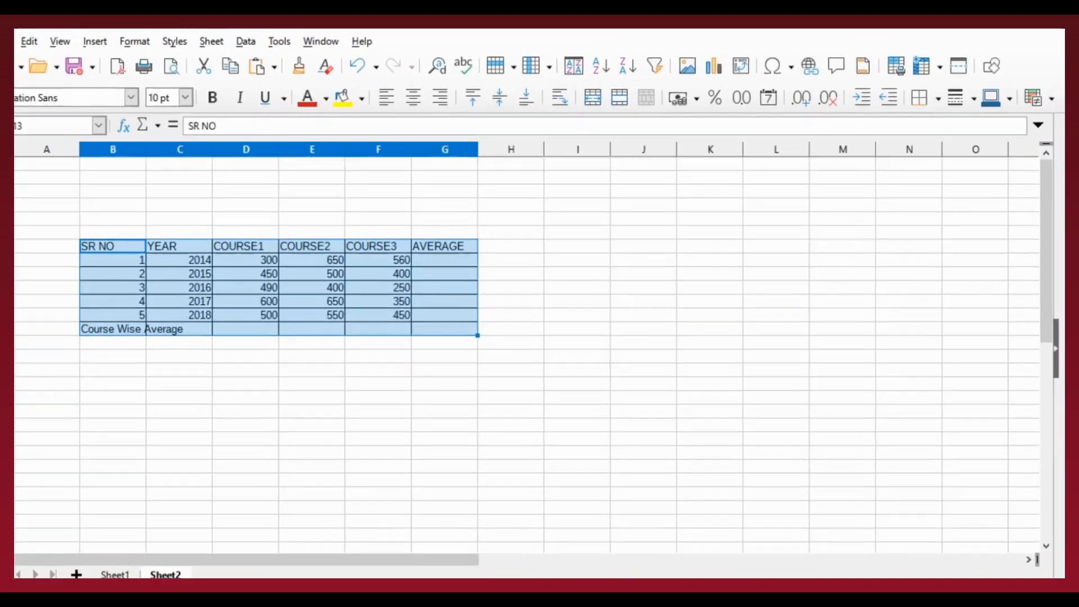
{"action": "left_click", "coordinate": [312, 274]}
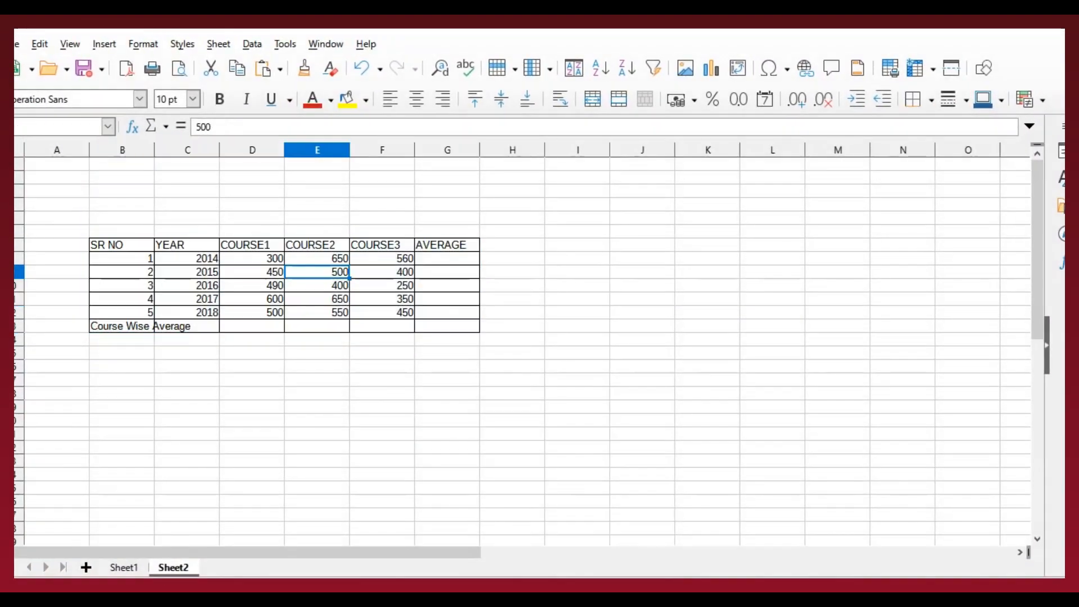
- Set the font size of the whole course table, B7:G13, to 13 pt
{"action": "left_click_drag", "start_coordinate": [113, 246], "coordinate": [444, 327]}
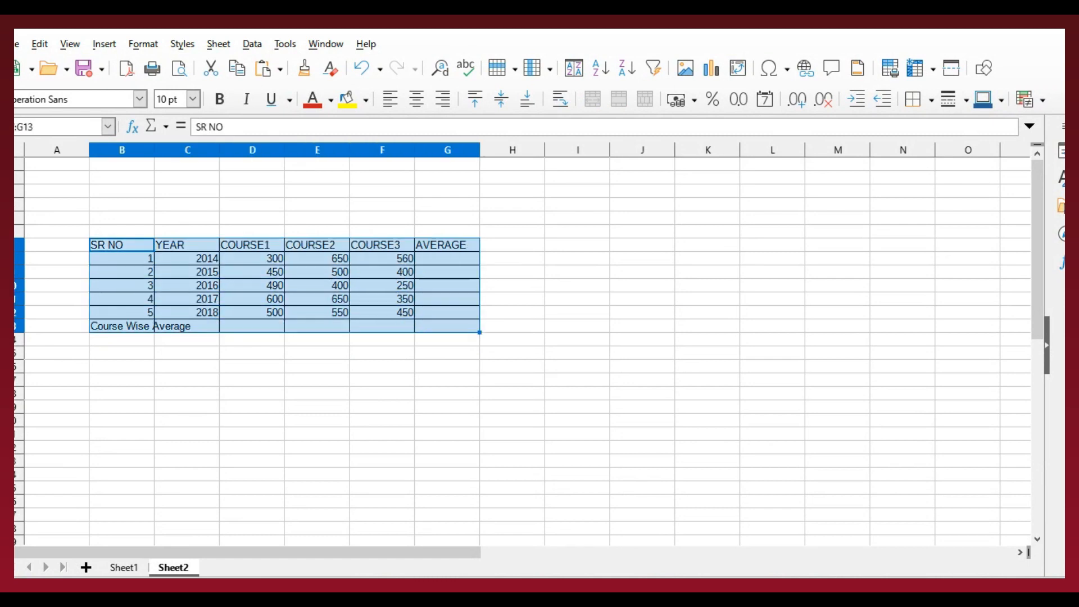
{"action": "left_click", "coordinate": [193, 99]}
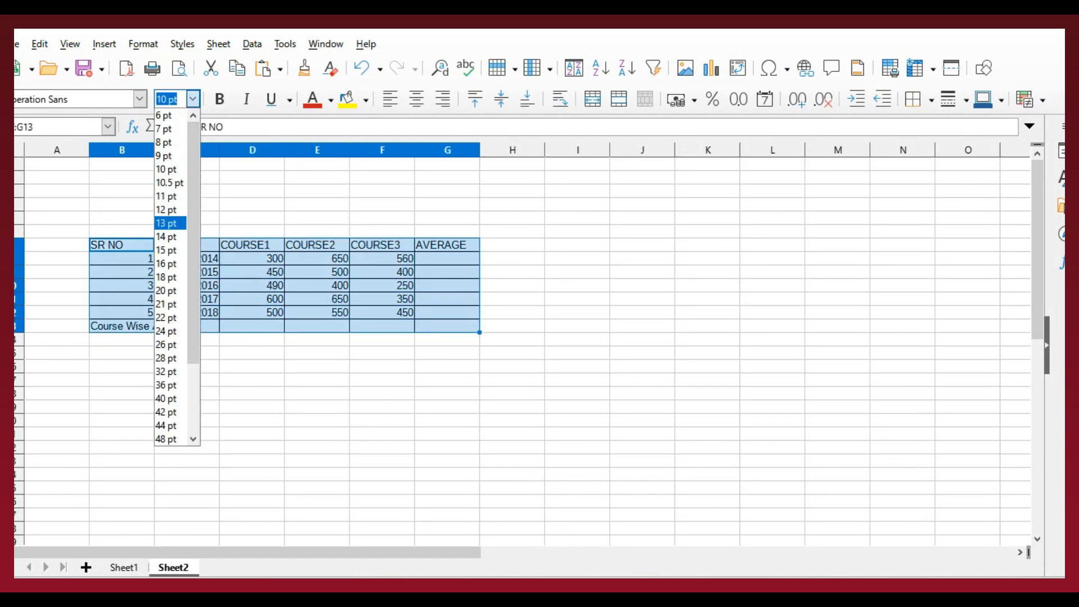
{"action": "left_click", "coordinate": [166, 223]}
{"action": "left_click", "coordinate": [512, 330]}
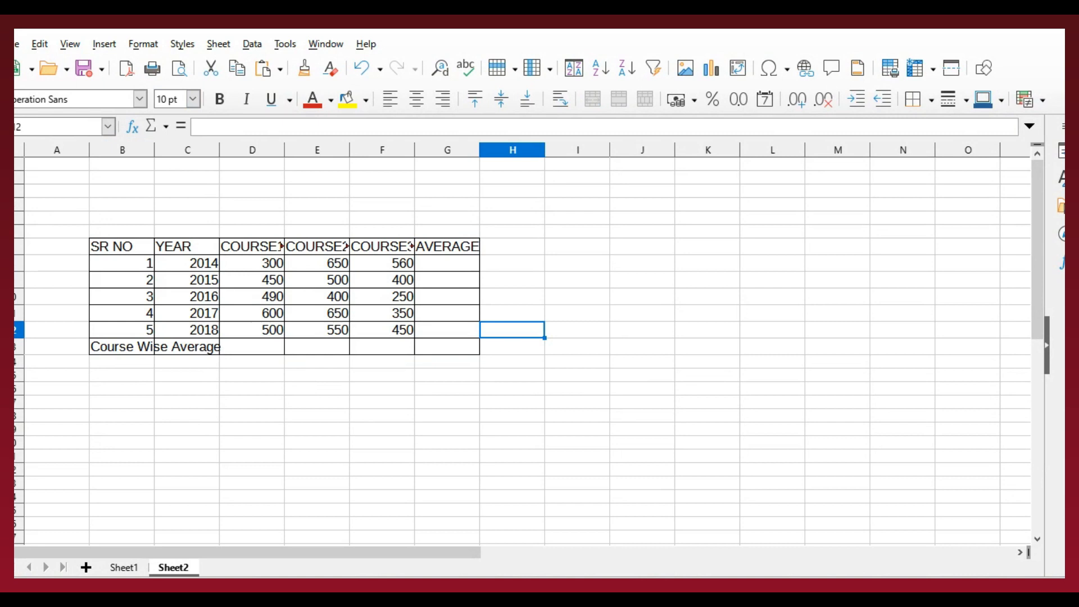
- Fit the widths of columns B to G to their contents so the course table's text is fully readable
{"action": "left_click_drag", "start_coordinate": [122, 150], "coordinate": [252, 150]}
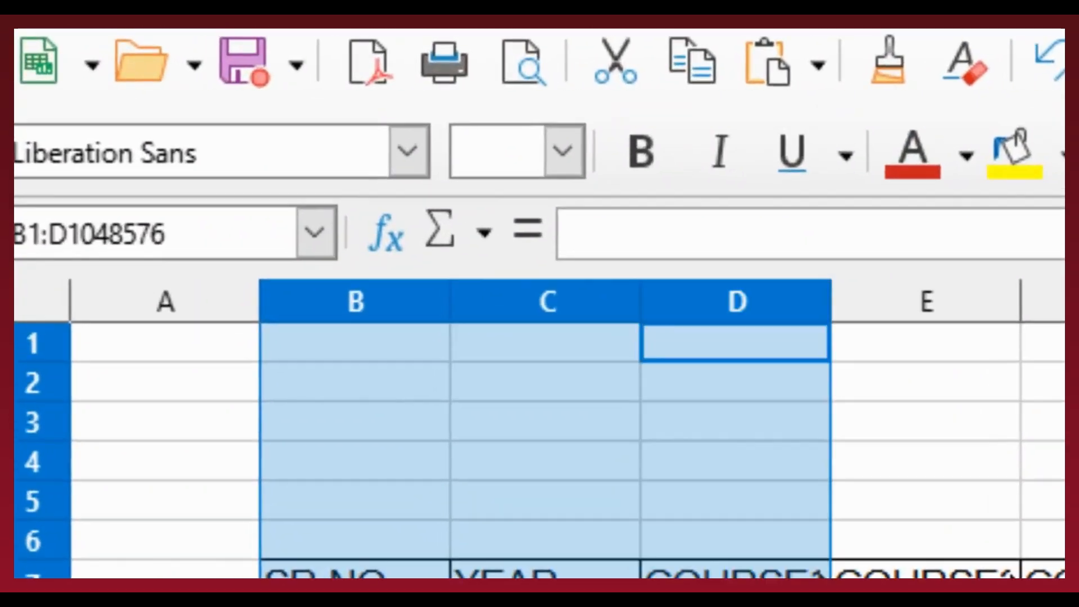
{"action": "left_click_drag", "start_coordinate": [737, 301], "coordinate": [1055, 306]}
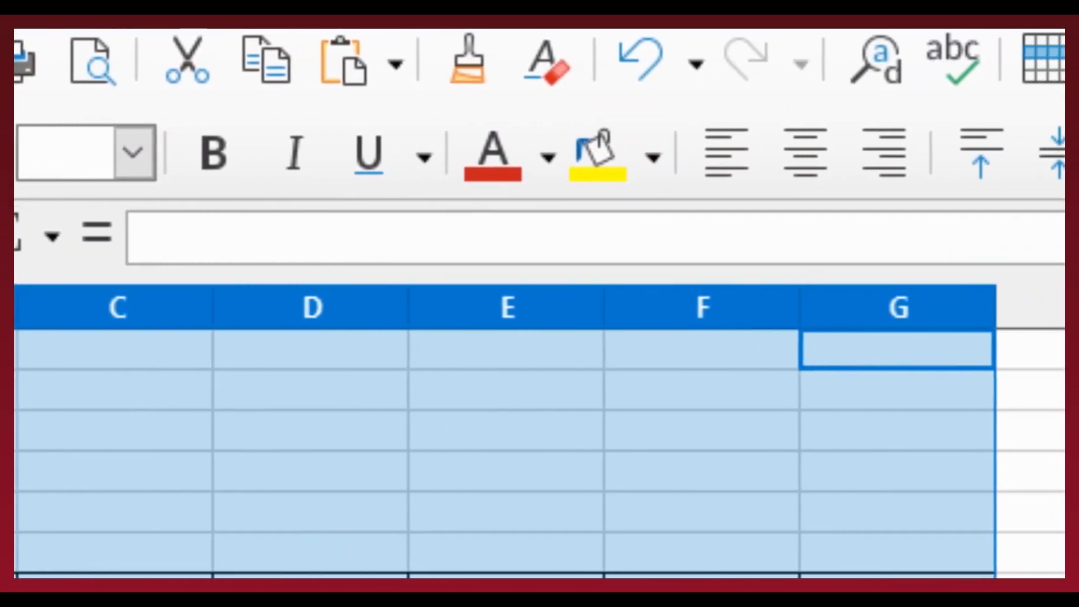
{"action": "double_click", "coordinate": [992, 307]}
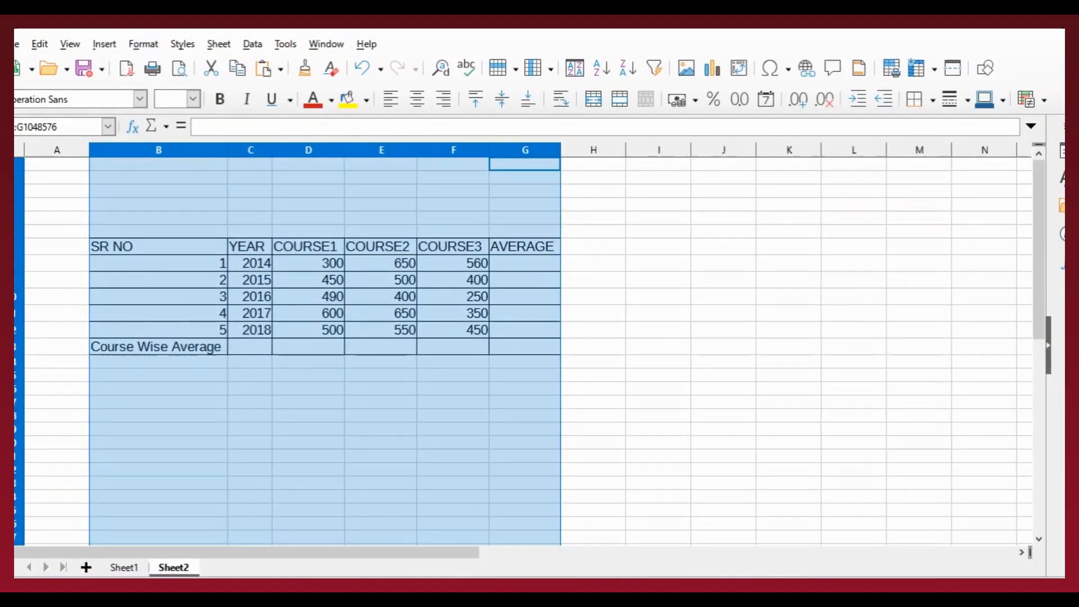
{"action": "left_click", "coordinate": [1041, 505]}
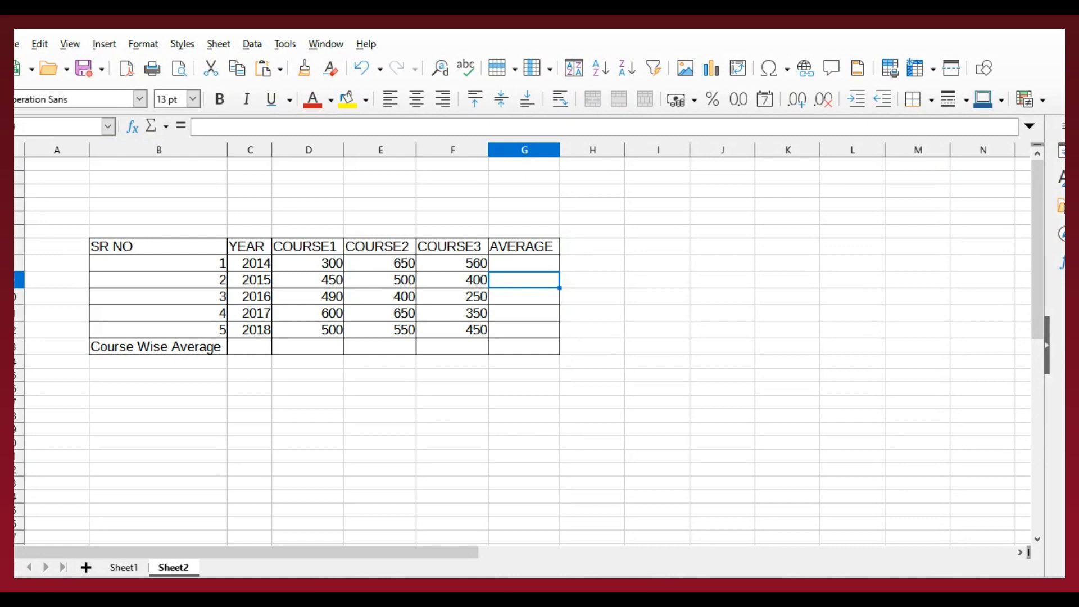
{"action": "left_click", "coordinate": [592, 263]}
- Check task (b) in Word, return to Calc and save the workbook in Documents as an ODF Spreadsheet named "Courses"
{"action": "left_click", "coordinate": [636, 532]}
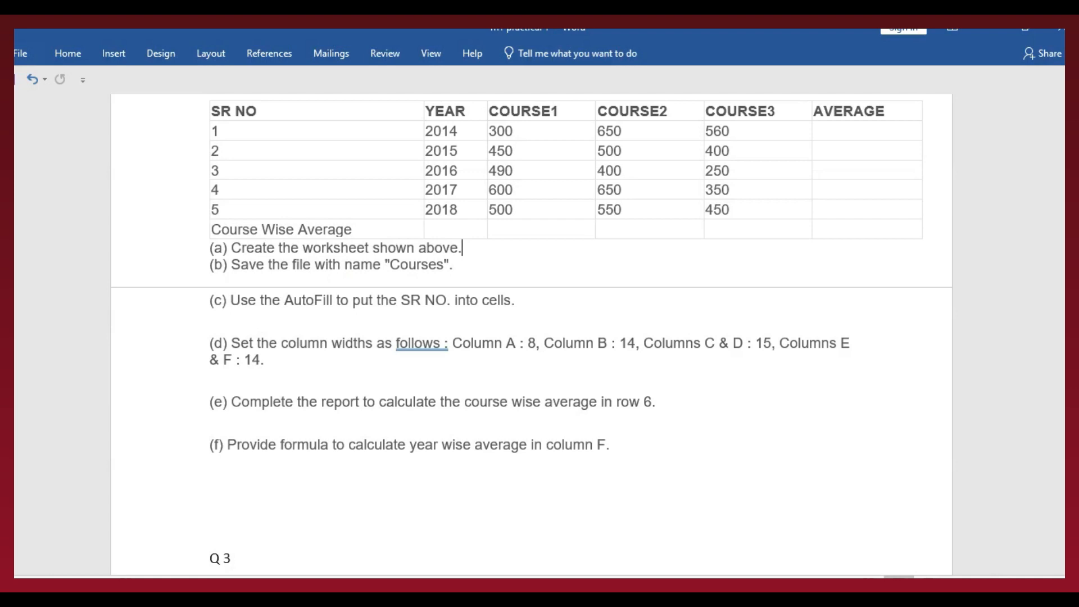
{"action": "key", "text": "alt+Tab"}
{"action": "left_click", "coordinate": [658, 313]}
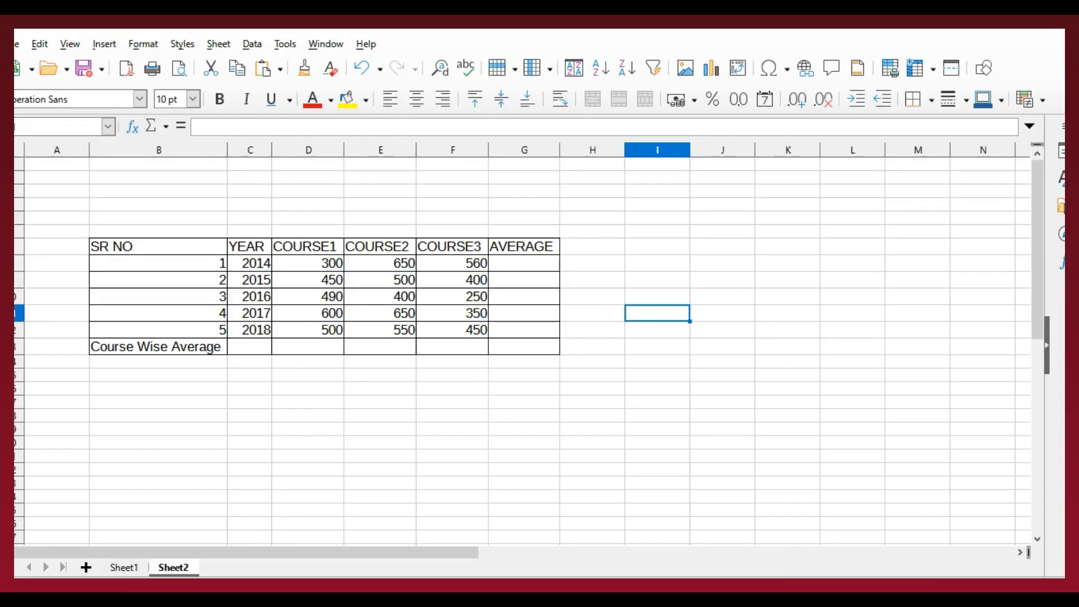
{"action": "key", "text": "ctrl+s"}
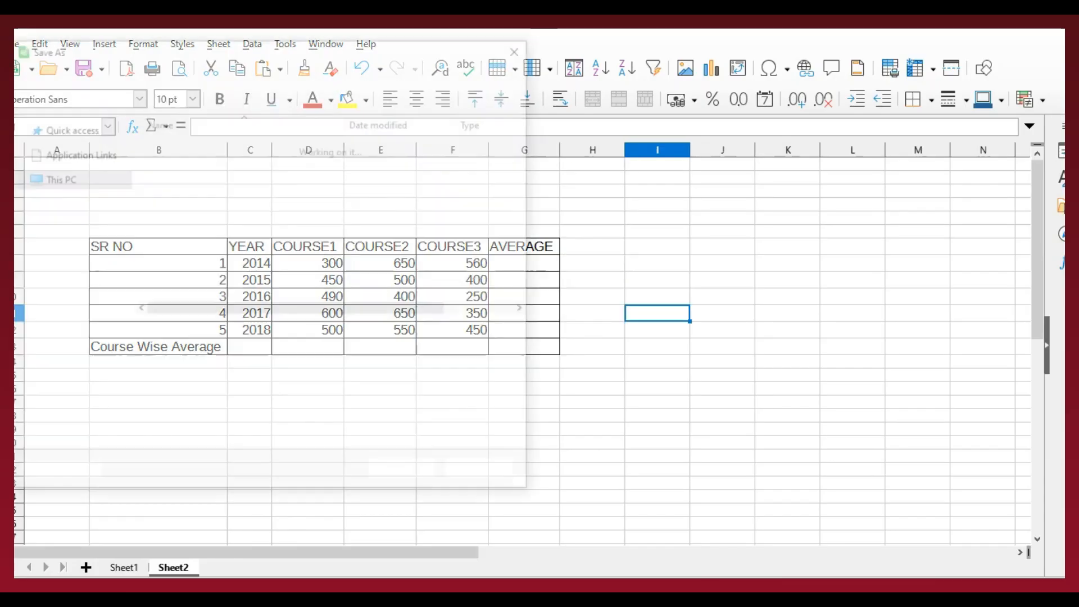
{"action": "type", "text": "coy"}
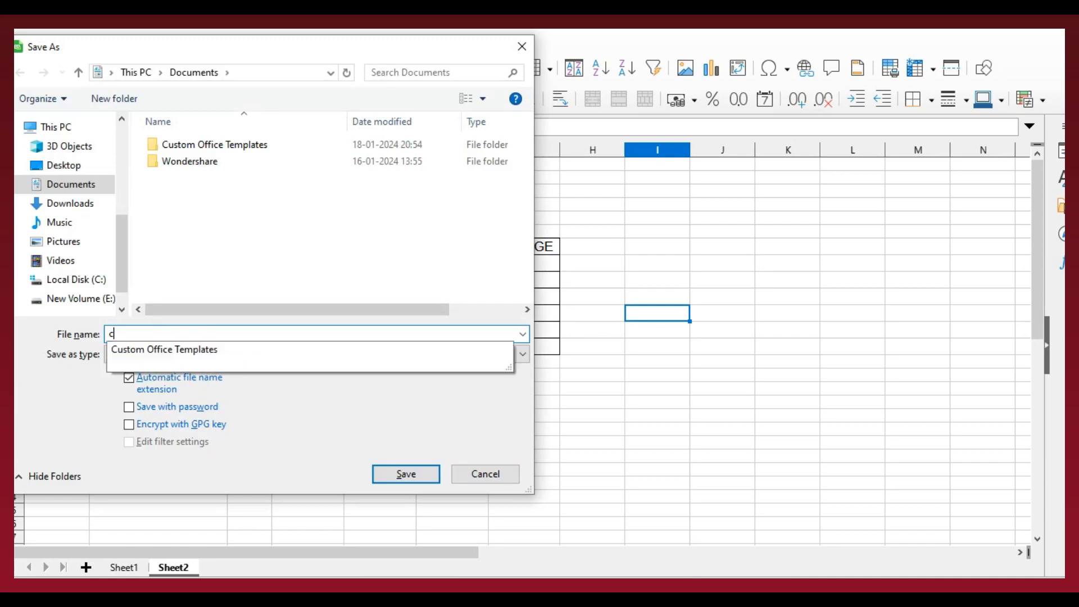
{"action": "key", "text": "BackSpace"}
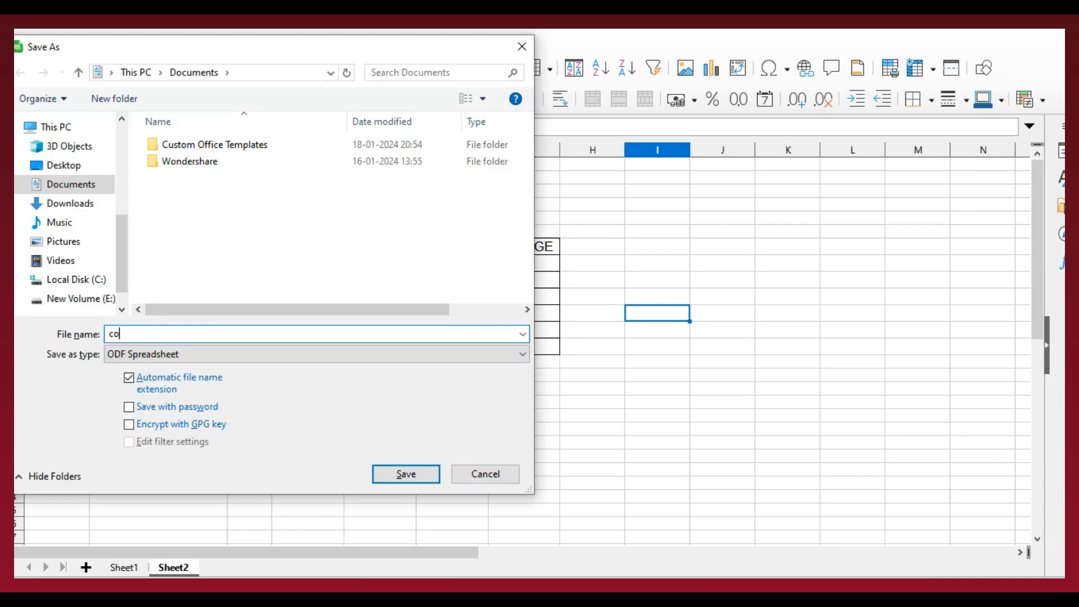
{"action": "key", "text": "Return"}
- Check task (c) in Word, return to Calc and clear the serial numbers in B8:B12
{"action": "key", "text": "alt+Tab"}
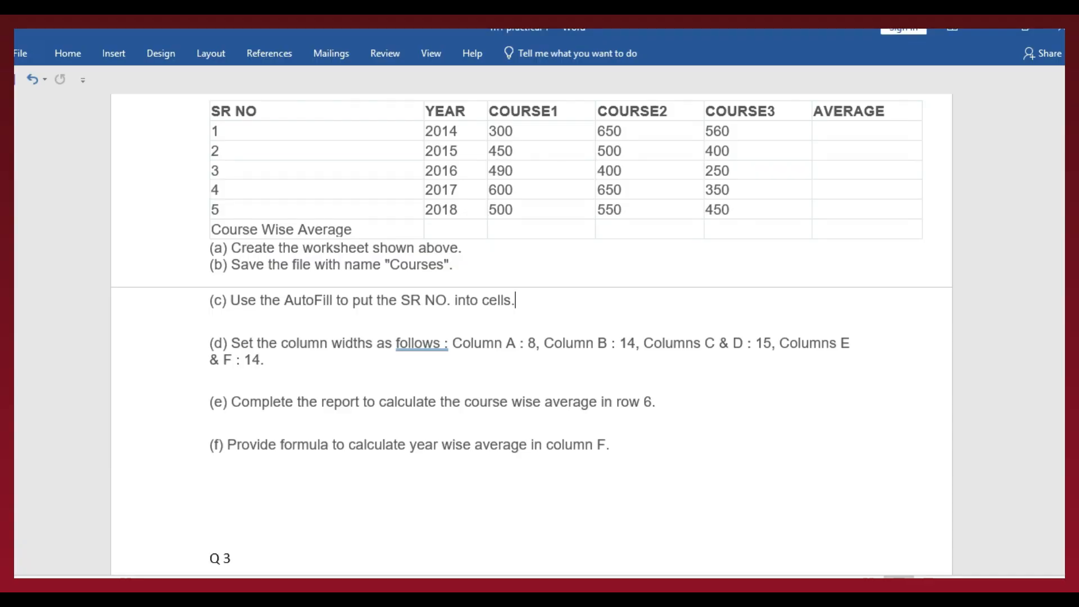
{"action": "key", "text": "alt+Tab"}
{"action": "left_click", "coordinate": [524, 416]}
{"action": "left_click_drag", "start_coordinate": [159, 263], "coordinate": [158, 330]}
{"action": "key", "text": "Delete"}
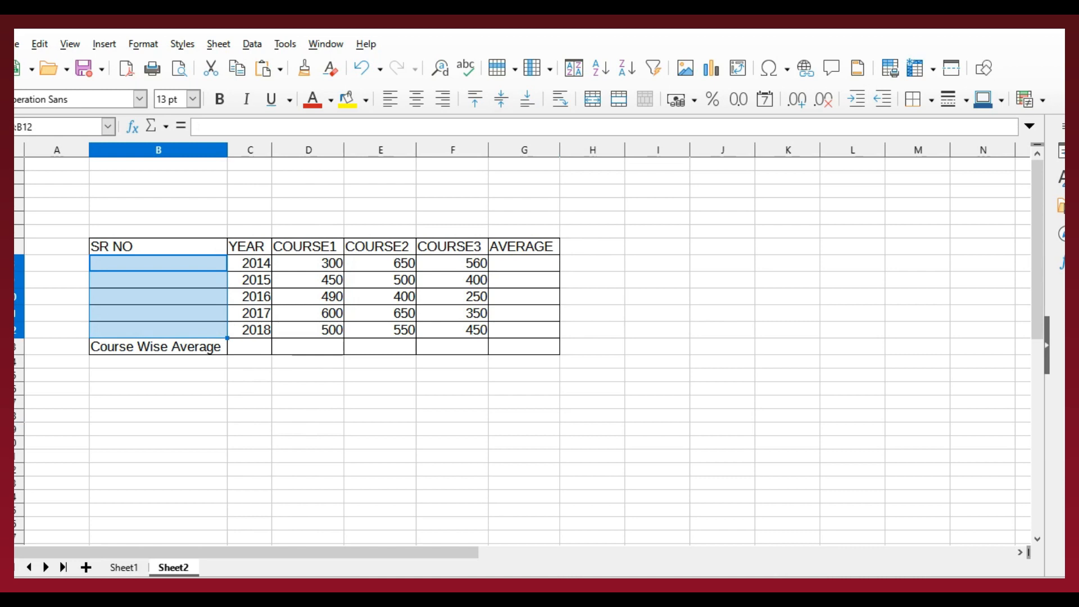
- Enter 1 in B8 and AutoFill the serial numbers down to B12
{"action": "left_click", "coordinate": [158, 280]}
{"action": "left_click", "coordinate": [159, 263]}
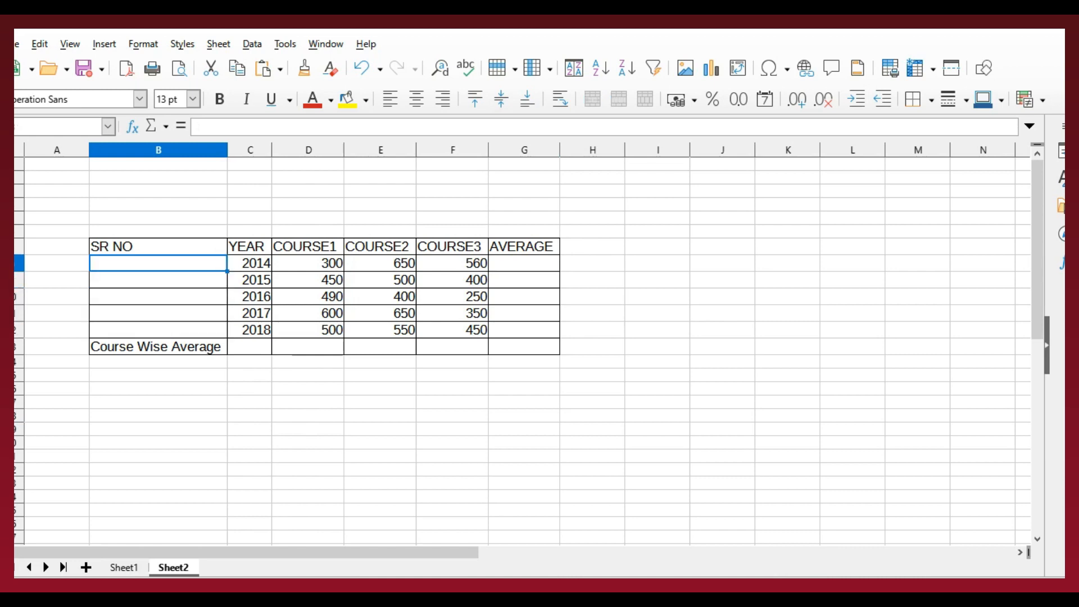
{"action": "type", "text": "1"}
{"action": "key", "text": "Return"}
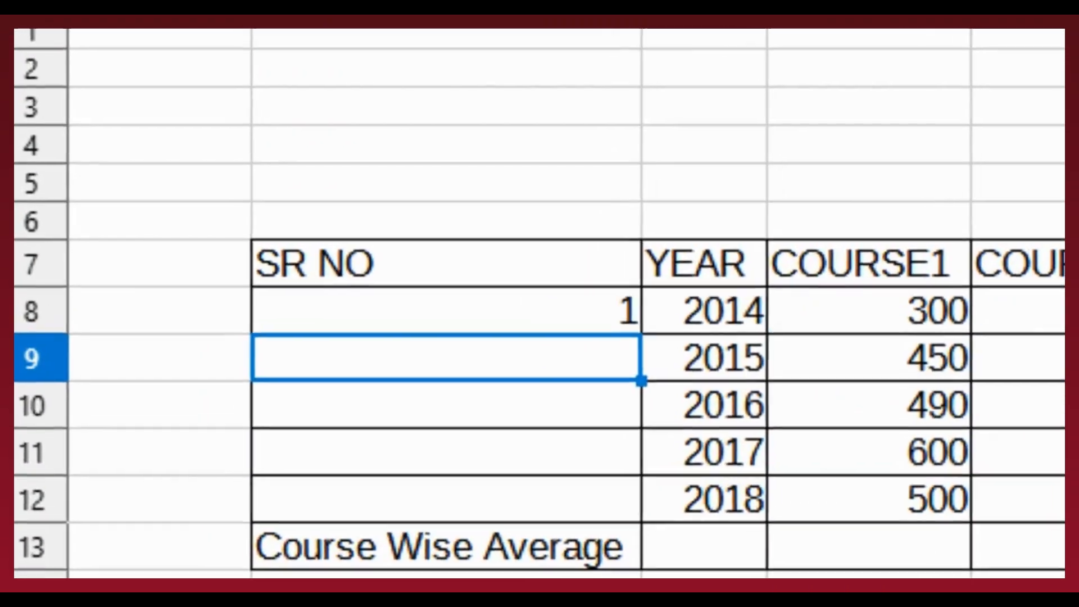
{"action": "left_click", "coordinate": [159, 263]}
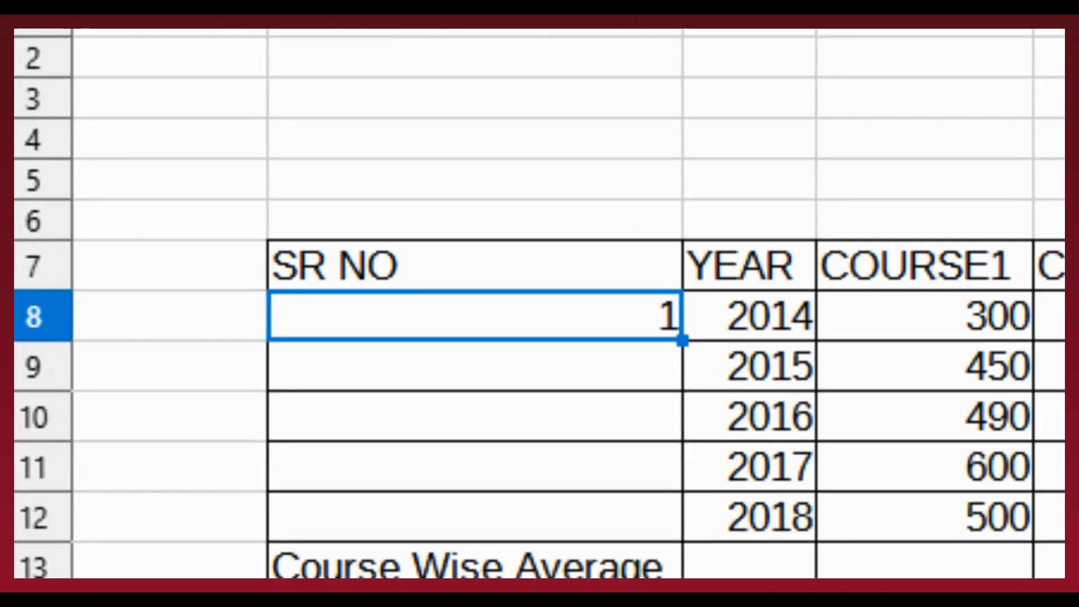
{"action": "left_click_drag", "start_coordinate": [682, 340], "coordinate": [710, 548]}
{"action": "left_click", "coordinate": [988, 511]}
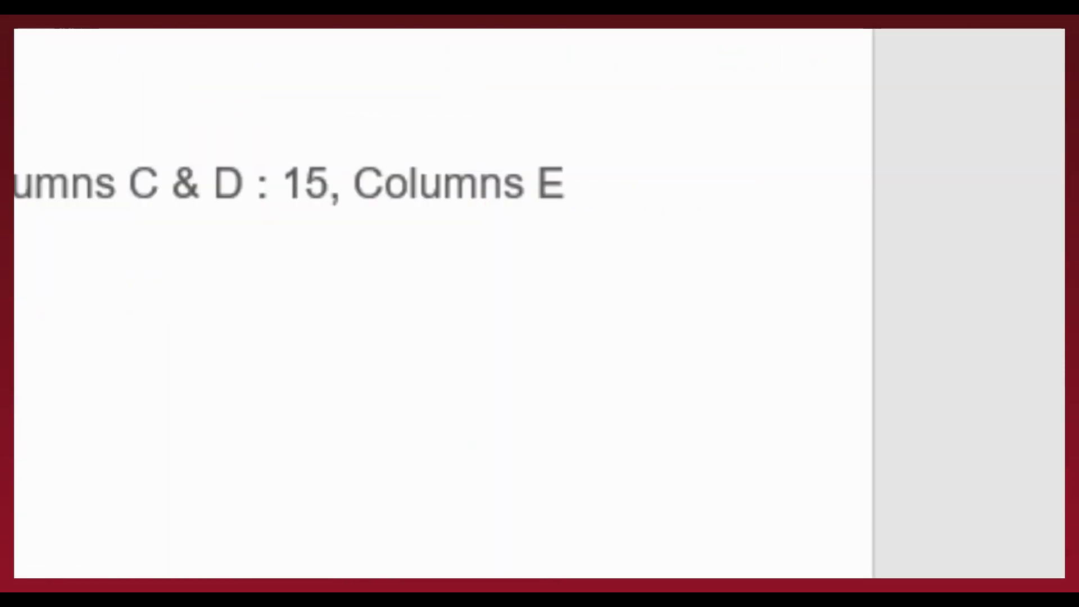
- Read task (d) in Word for the column widths required for columns A to F
{"action": "left_click_drag", "start_coordinate": [70, 183], "coordinate": [557, 182]}
{"action": "left_click", "coordinate": [169, 233]}
{"action": "left_click_drag", "start_coordinate": [733, 183], "coordinate": [1008, 183]}
{"action": "left_click", "coordinate": [161, 233]}
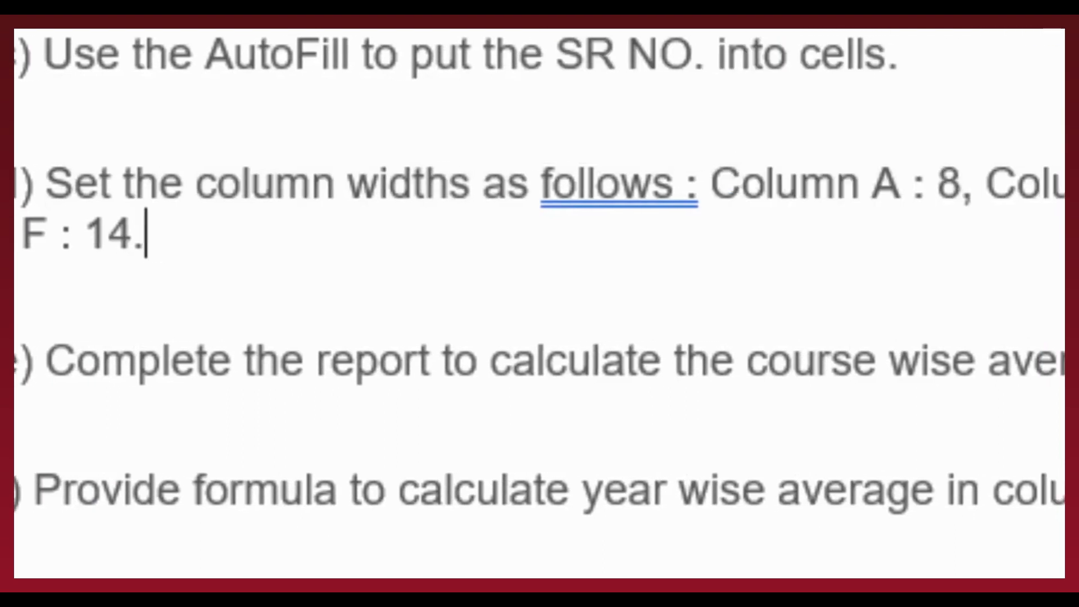
{"action": "left_click_drag", "start_coordinate": [841, 183], "coordinate": [1018, 182]}
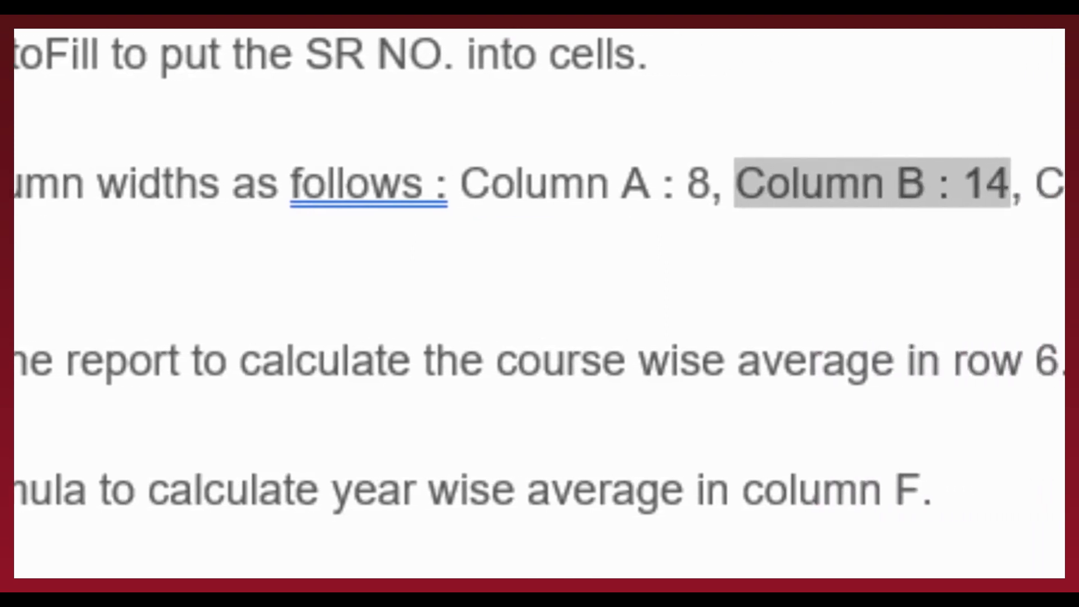
{"action": "left_click", "coordinate": [662, 182]}
{"action": "left_click_drag", "start_coordinate": [771, 183], "coordinate": [1076, 183]}
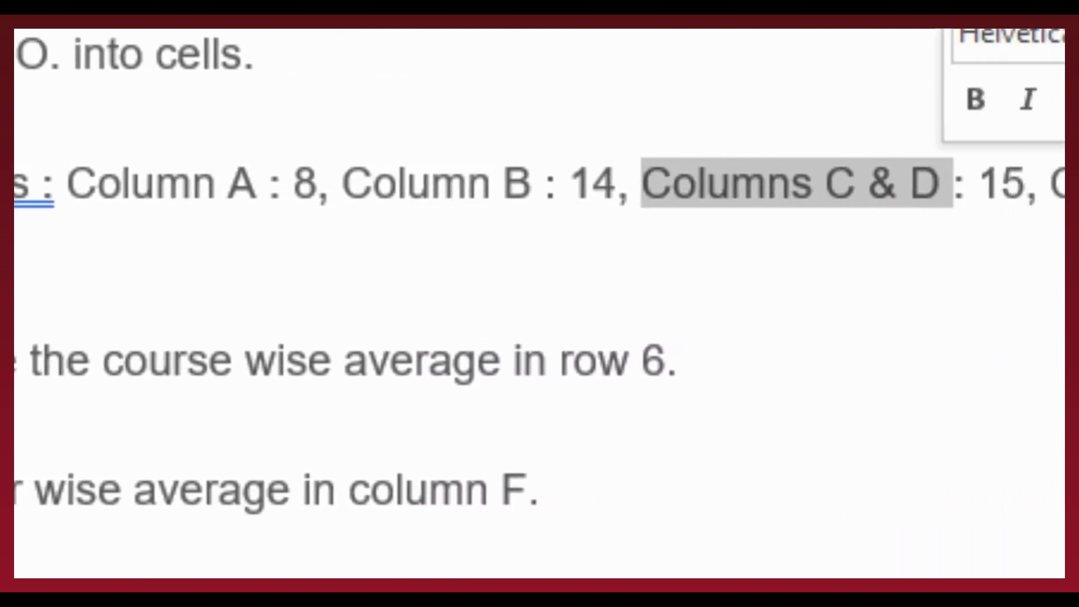
{"action": "left_click", "coordinate": [1007, 183]}
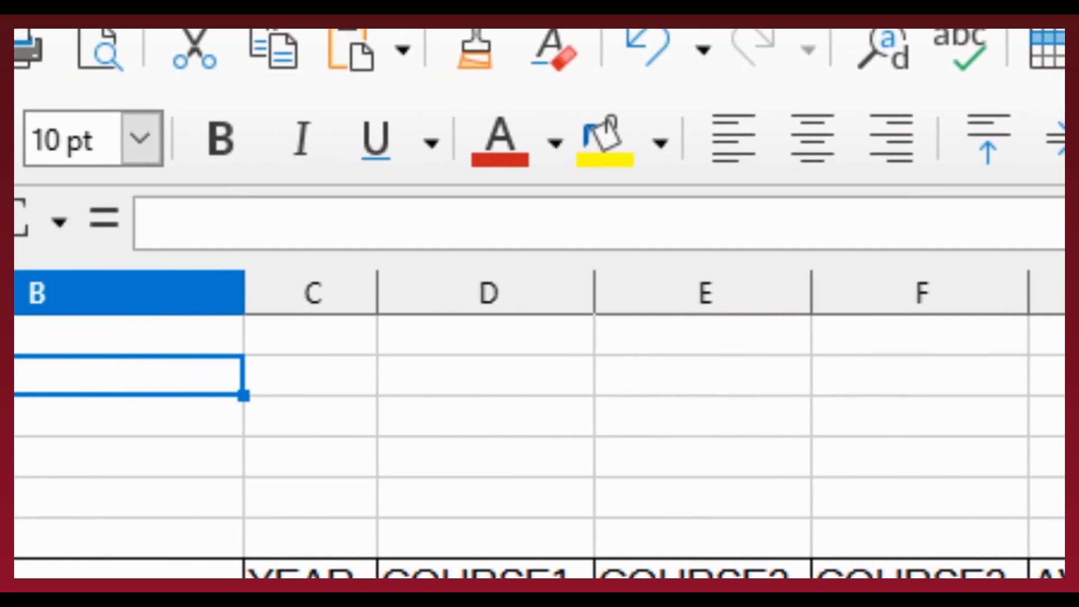
- Back in Calc, widen columns B and C of the course table by hand
{"action": "left_click_drag", "start_coordinate": [244, 292], "coordinate": [287, 293]}
{"action": "left_click_drag", "start_coordinate": [420, 292], "coordinate": [927, 293]}
{"action": "left_click_drag", "start_coordinate": [928, 568], "coordinate": [731, 567]}
{"action": "left_click_drag", "start_coordinate": [731, 292], "coordinate": [660, 292]}
{"action": "left_click", "coordinate": [1012, 468]}
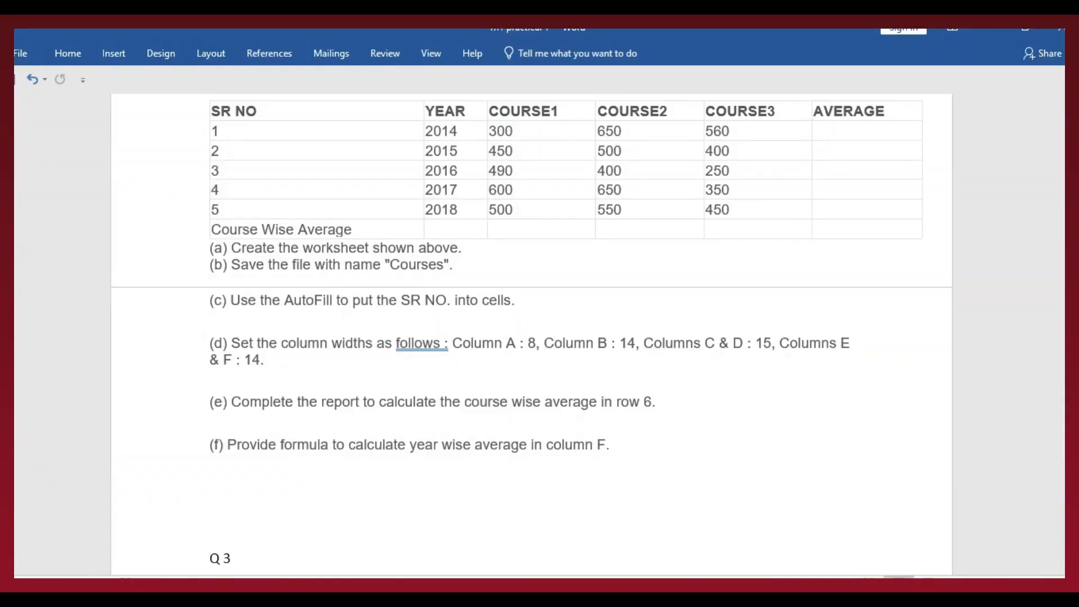
- Switch to Word and read task (e) on completing the report with the course wise average
{"action": "scroll", "coordinate": [532, 335], "scroll_direction": "down", "scroll_amount": 1}
{"action": "left_click_drag", "start_coordinate": [266, 313], "coordinate": [210, 313]}
{"action": "left_click", "coordinate": [265, 312]}
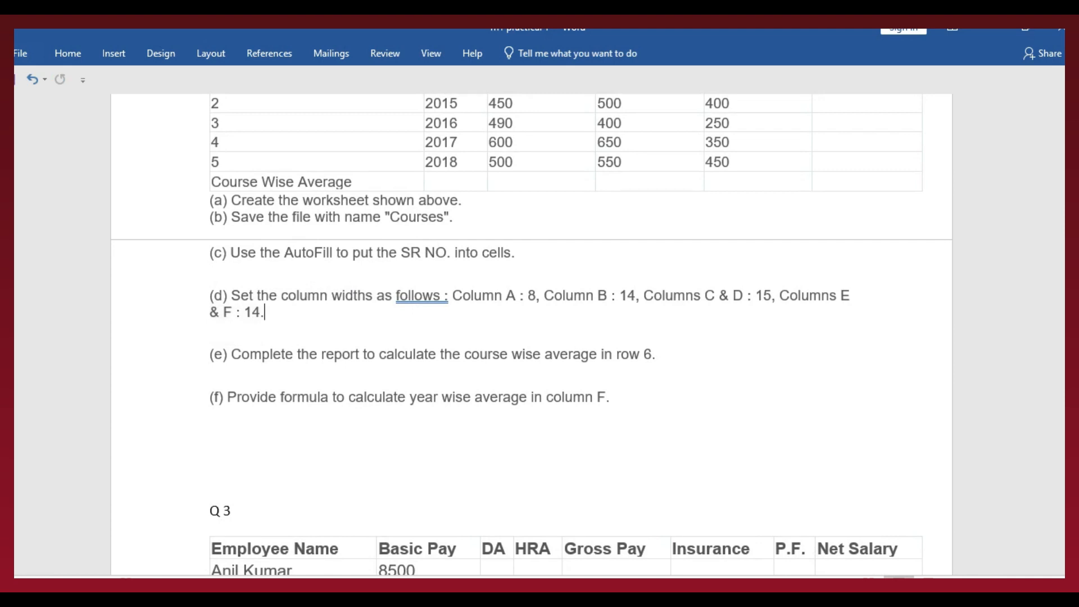
{"action": "left_click_drag", "start_coordinate": [231, 354], "coordinate": [663, 354]}
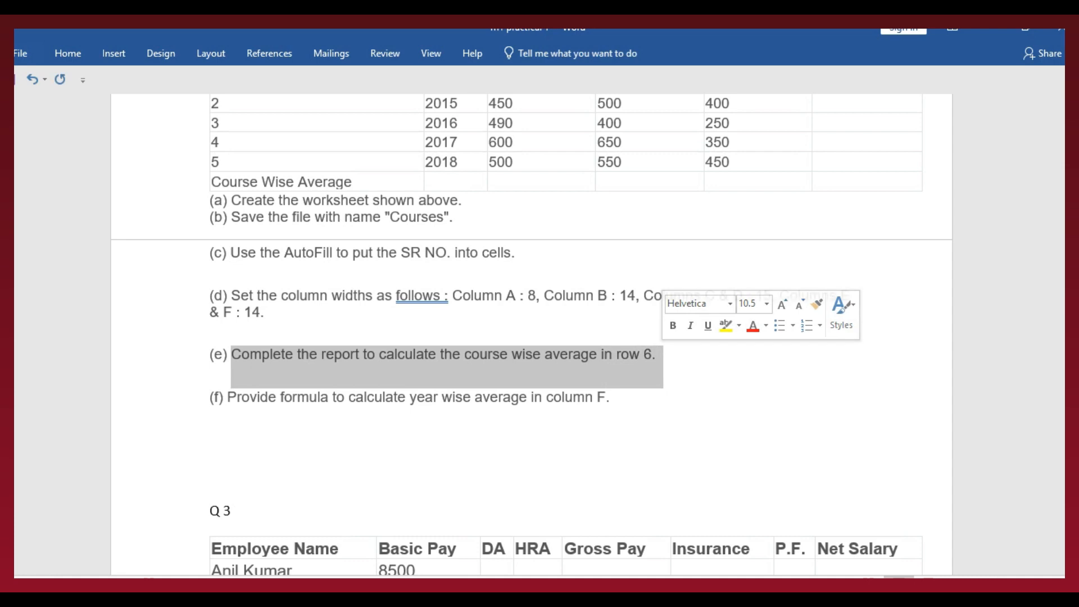
{"action": "left_click", "coordinate": [669, 363]}
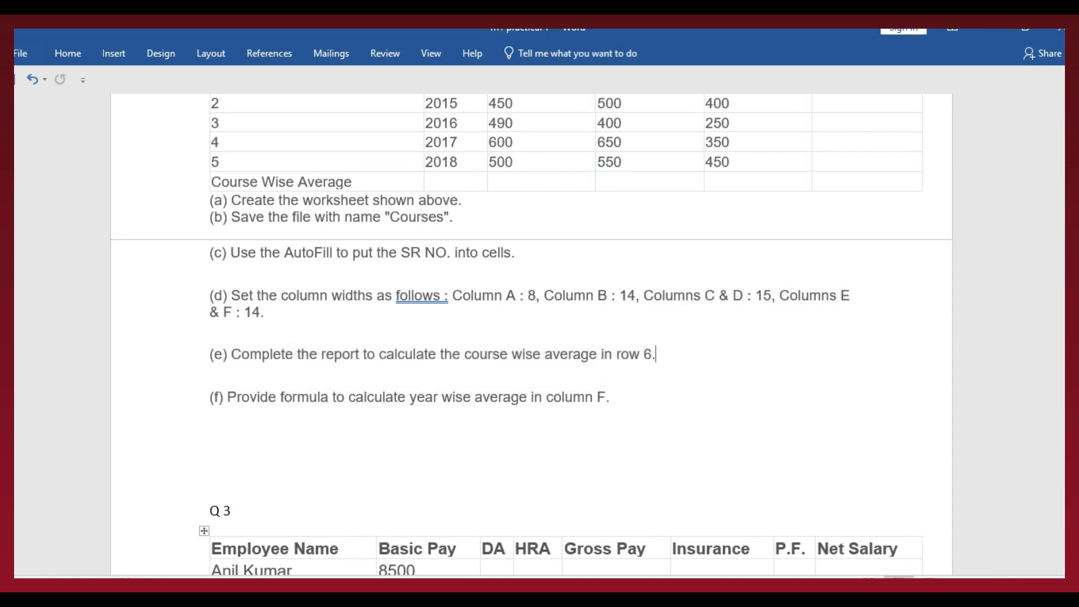
- Return to Calc and calculate the 2014 average in G8 with the formula =AVERAGE(D8:F8)
{"action": "left_click", "coordinate": [597, 596]}
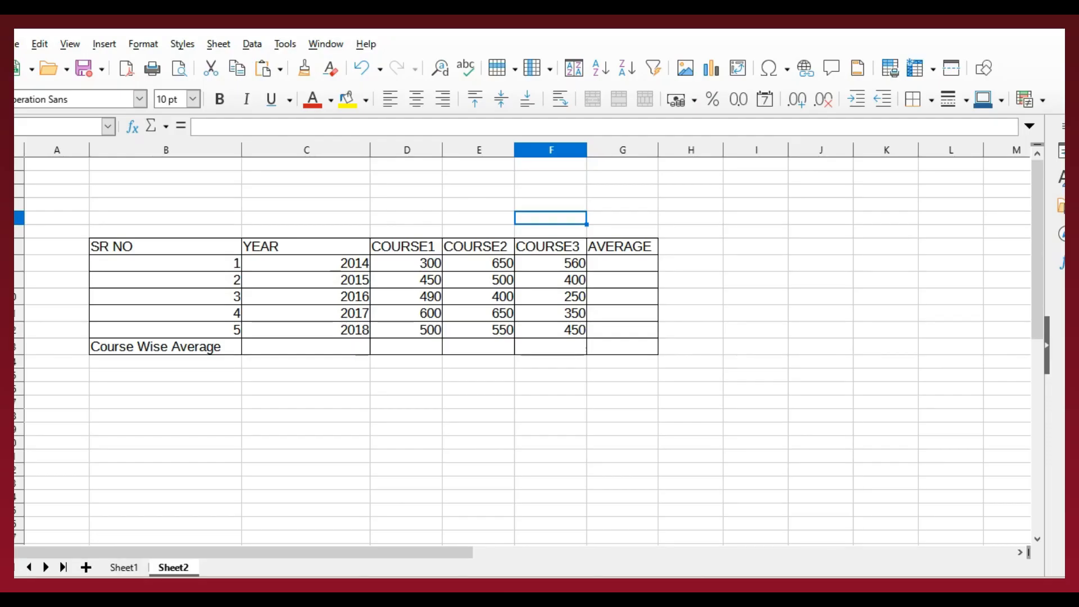
{"action": "left_click", "coordinate": [623, 247]}
{"action": "left_click", "coordinate": [622, 264]}
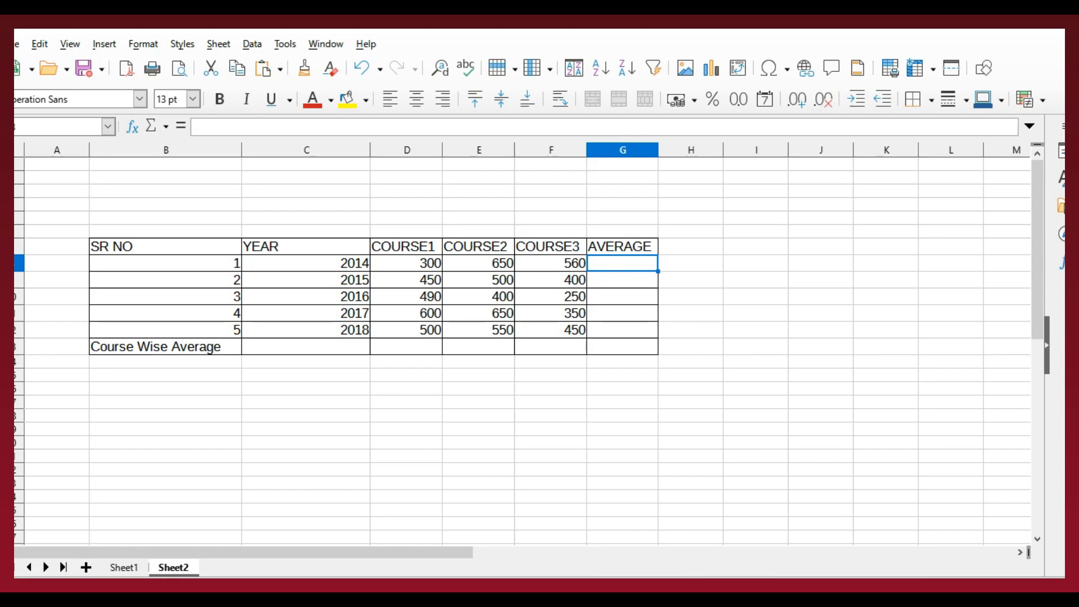
{"action": "left_click", "coordinate": [551, 263]}
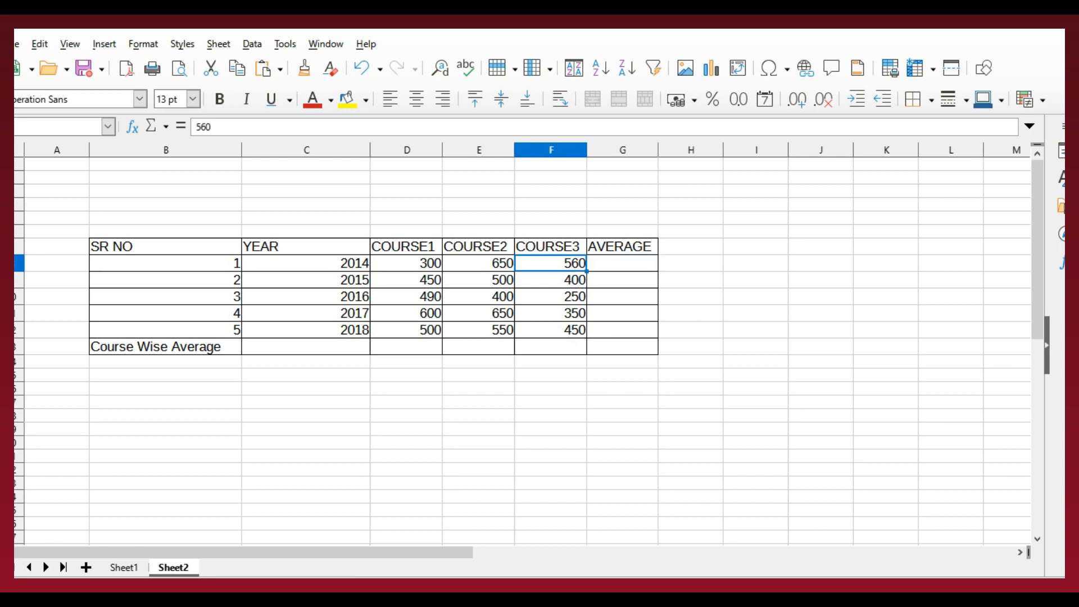
{"action": "left_click", "coordinate": [623, 264]}
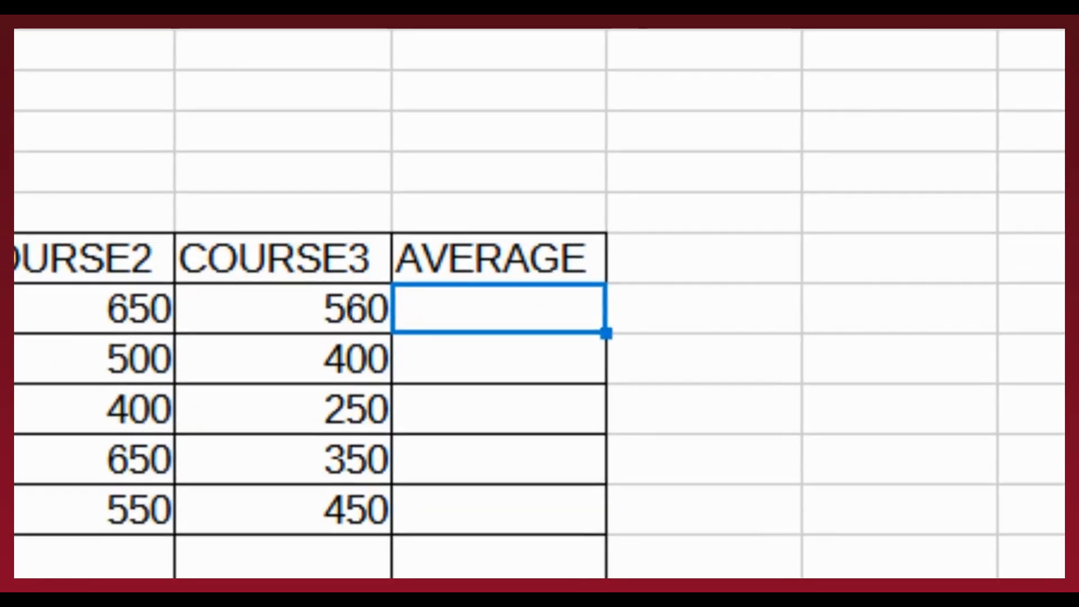
{"action": "type", "text": "=ave"}
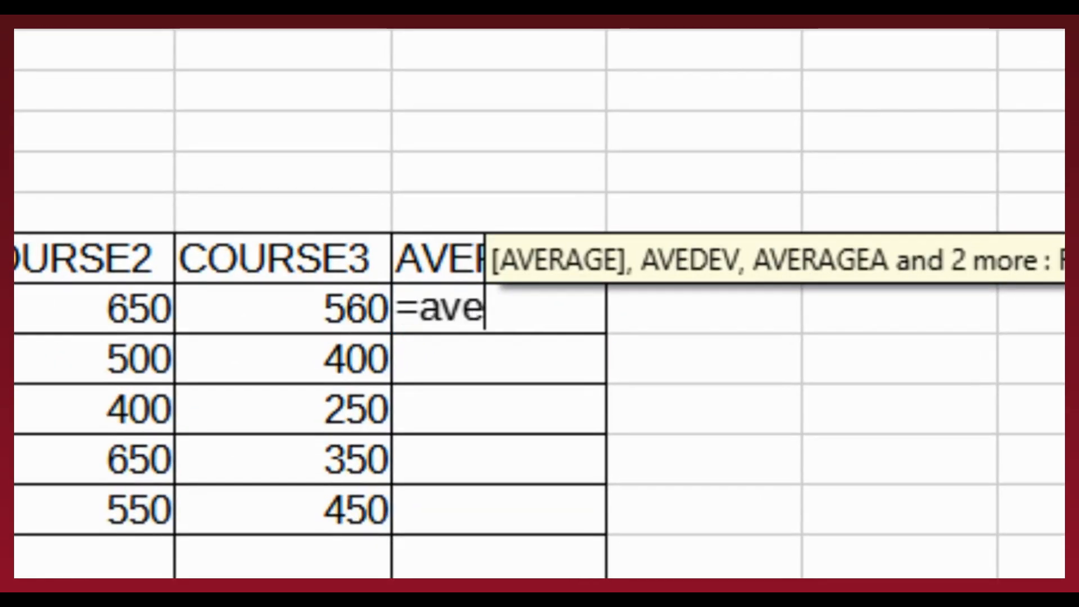
{"action": "type", "text": "rage"}
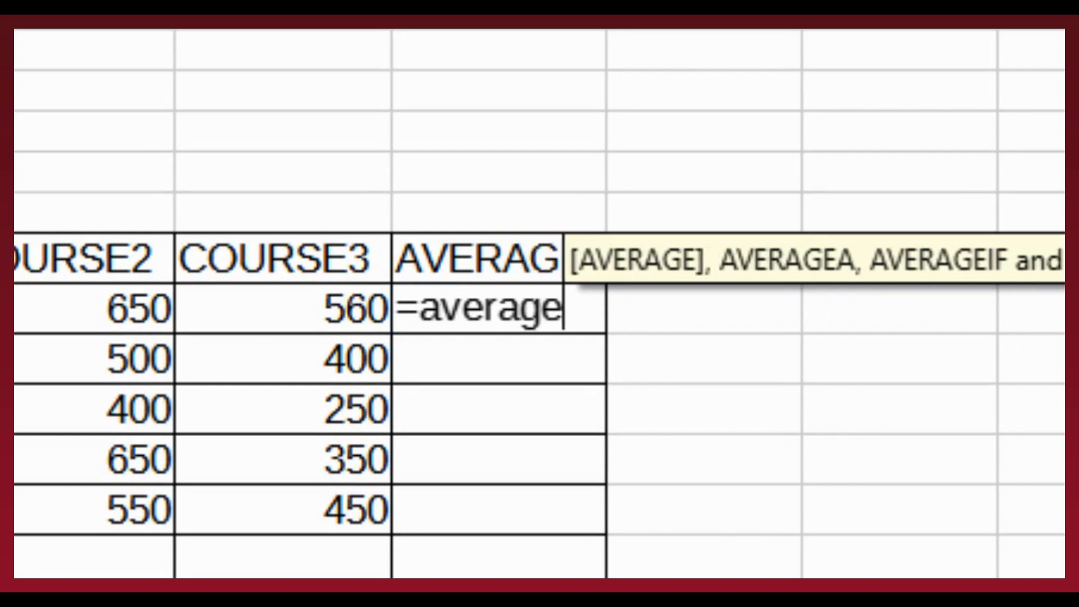
{"action": "type", "text": "("}
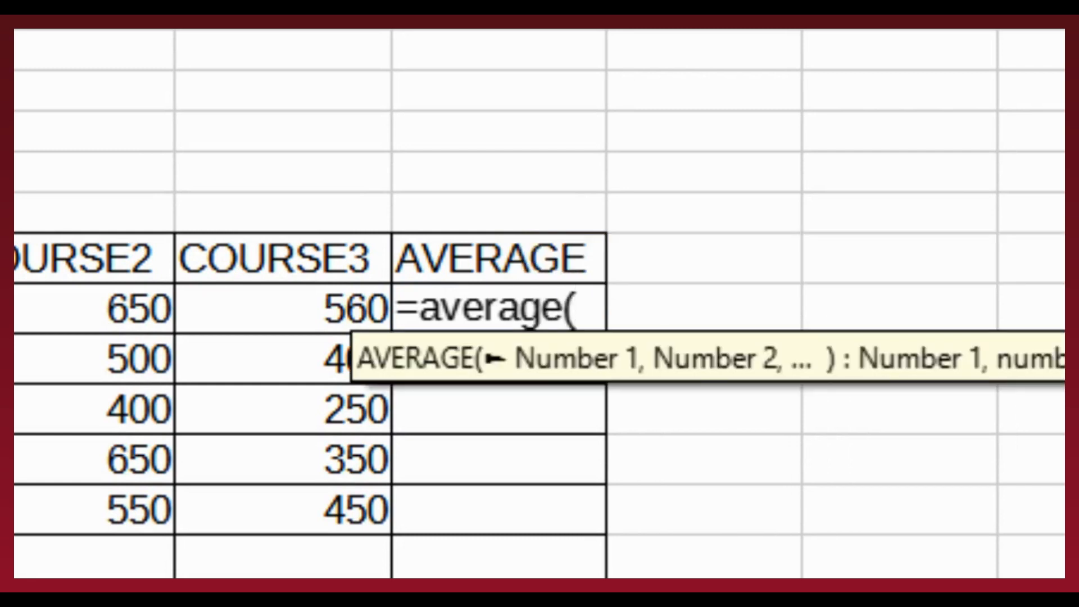
{"action": "left_click_drag", "start_coordinate": [89, 308], "coordinate": [577, 327]}
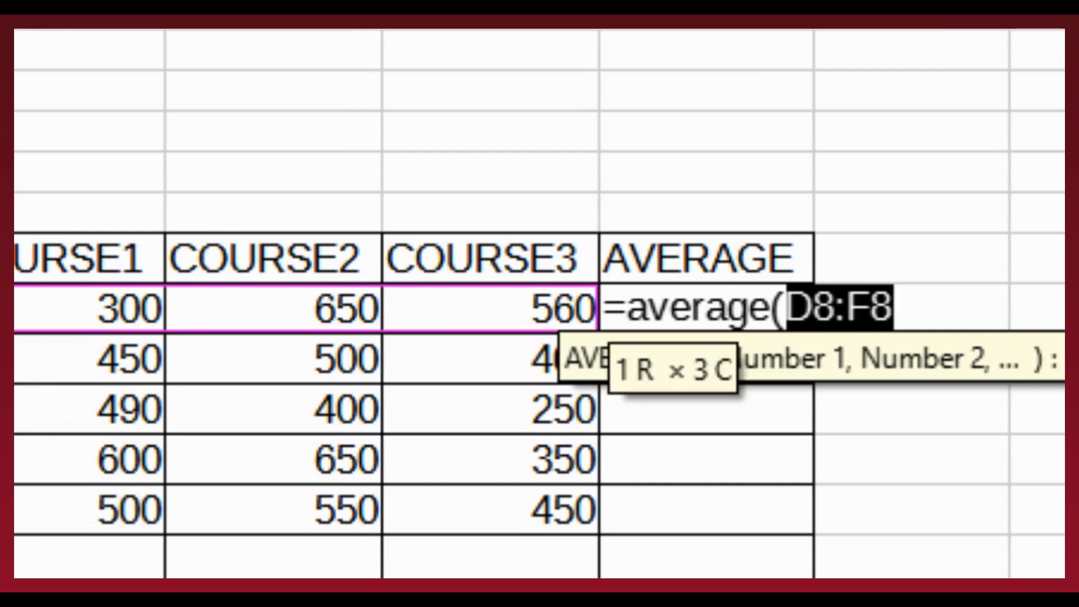
{"action": "type", "text": ")"}
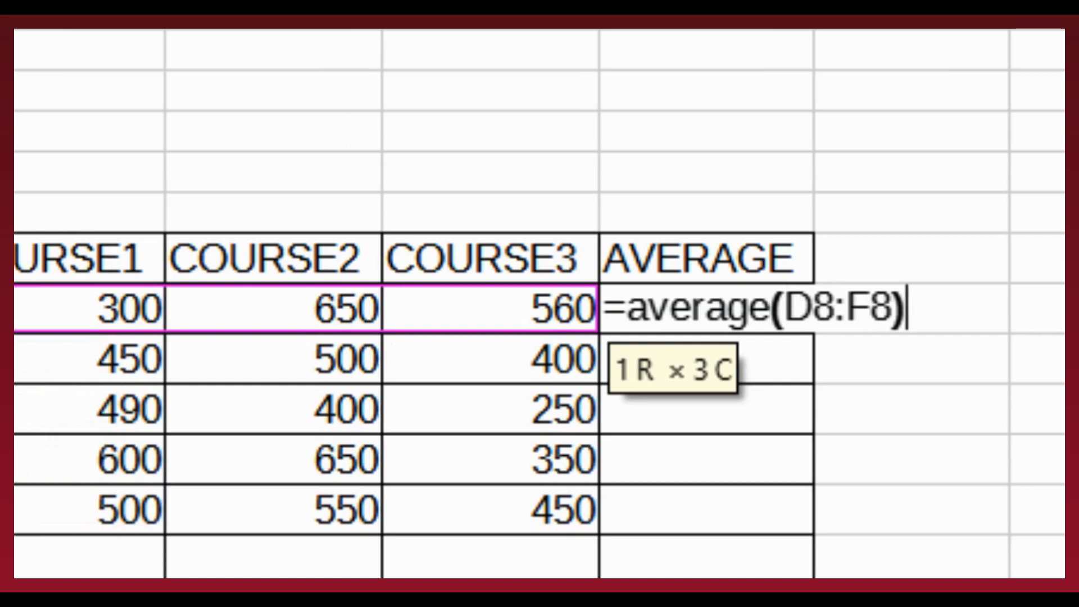
{"action": "key", "text": "Return"}
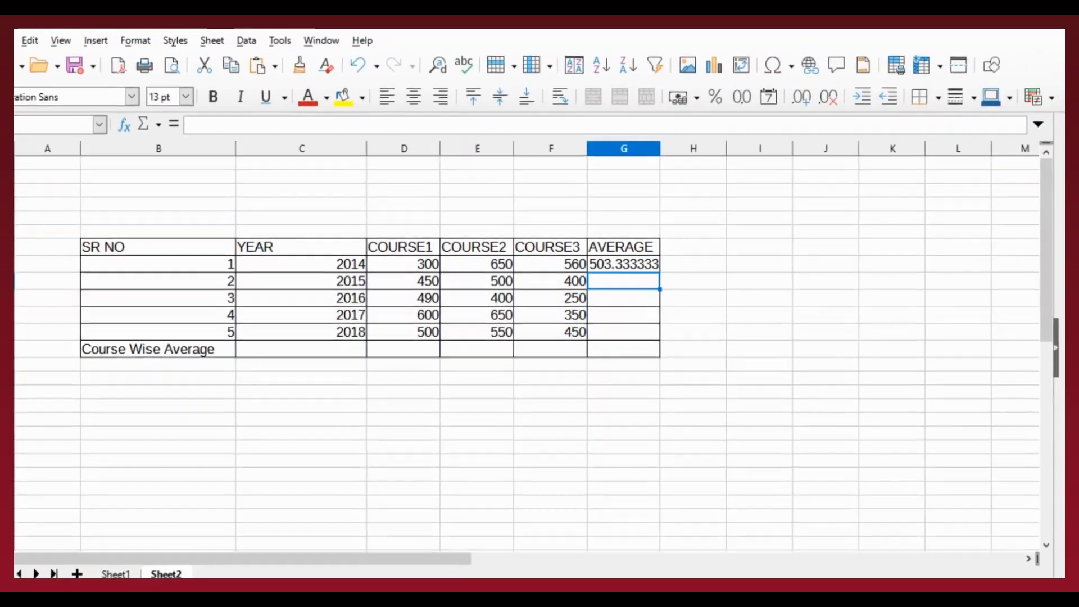
- Fill the average formula from G8 down to G12 for the years 2015 to 2018
{"action": "left_click", "coordinate": [706, 308]}
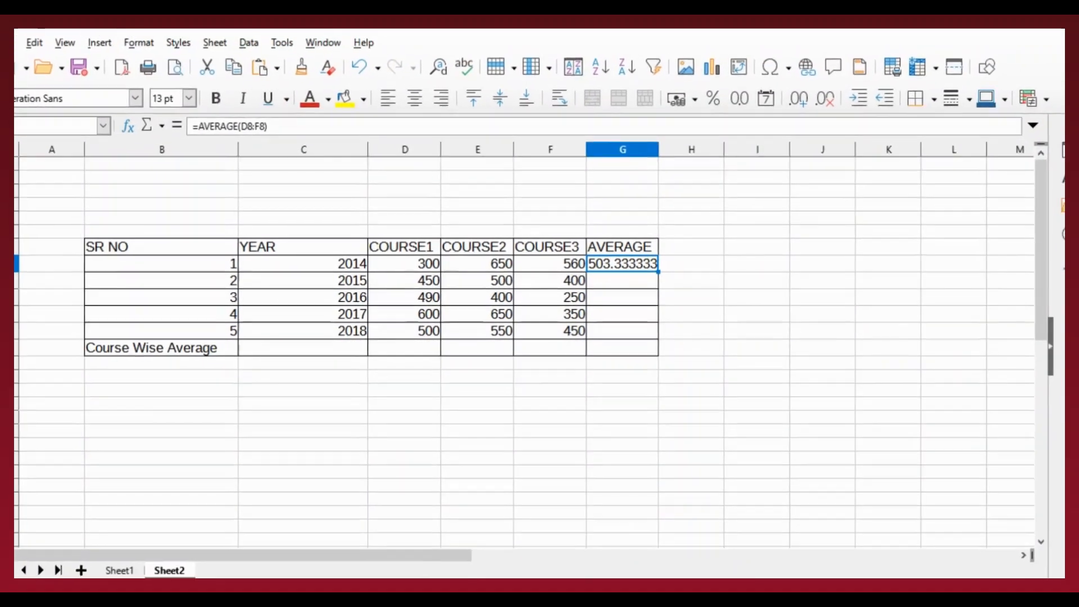
{"action": "left_click_drag", "start_coordinate": [561, 331], "coordinate": [561, 509]}
{"action": "left_click_drag", "start_coordinate": [656, 332], "coordinate": [657, 331]}
{"action": "left_click", "coordinate": [756, 330]}
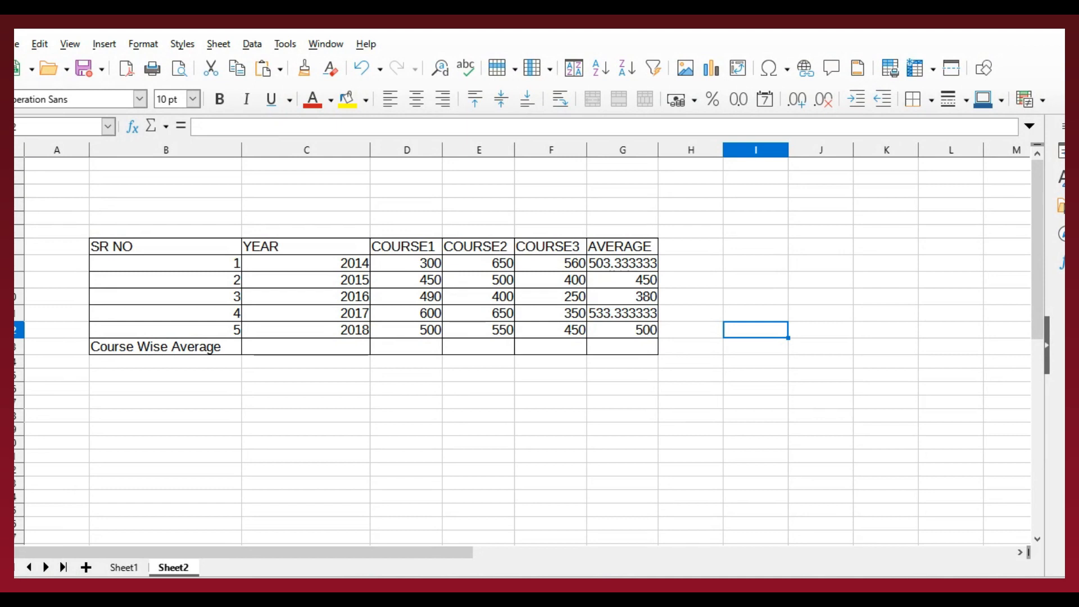
- Calculate the COURSE1 average in D13 of the Course Wise Average row with the formula =AVERAGE(D8:D12)
{"action": "left_click", "coordinate": [165, 347]}
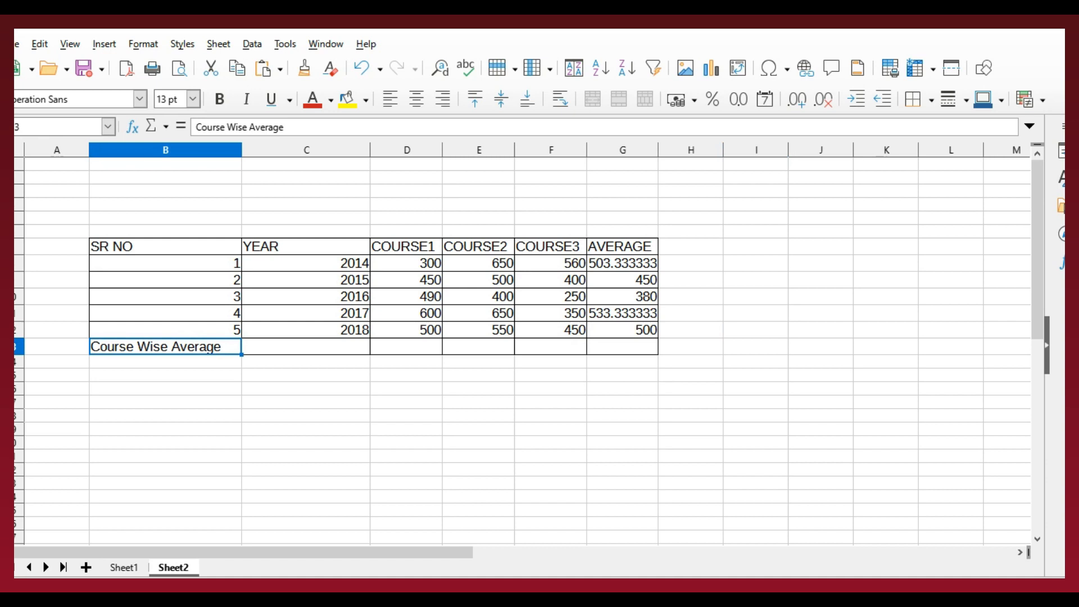
{"action": "left_click", "coordinate": [407, 347]}
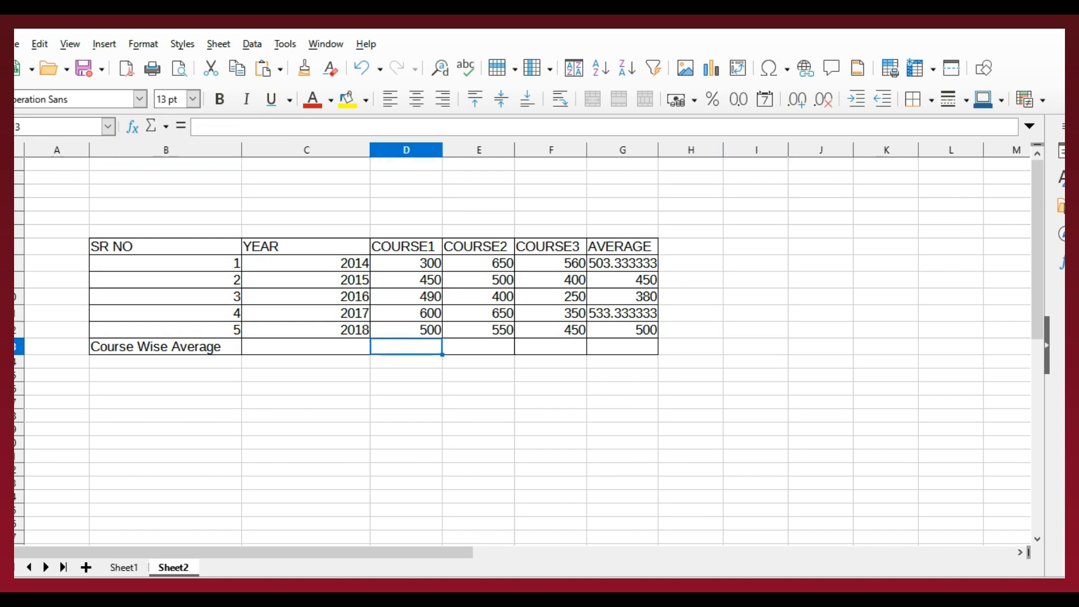
{"action": "type", "text": "=average"}
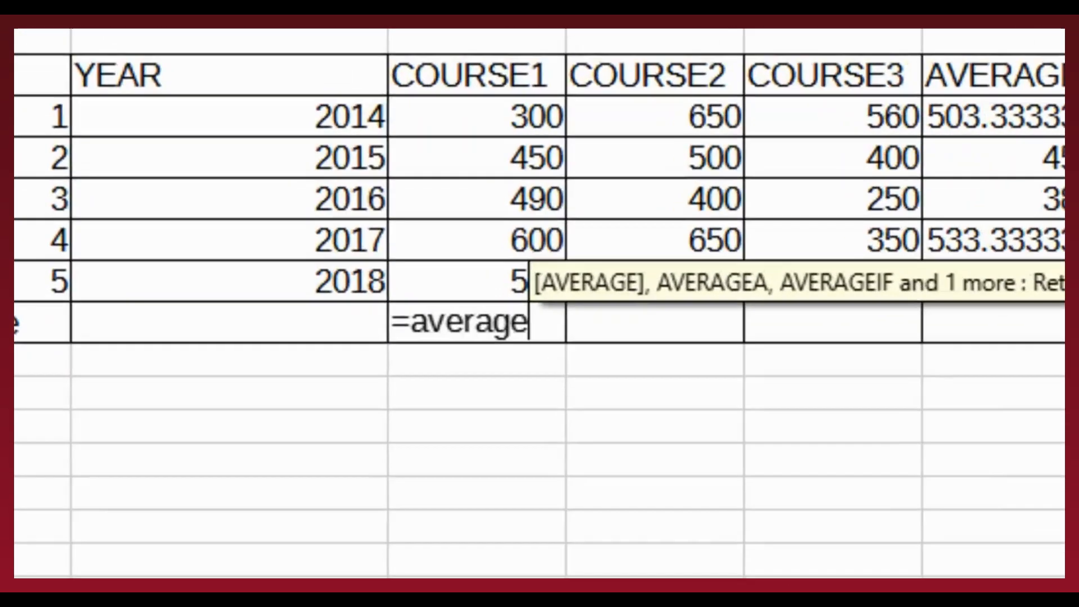
{"action": "type", "text": "("}
{"action": "left_click_drag", "start_coordinate": [557, 62], "coordinate": [557, 263]}
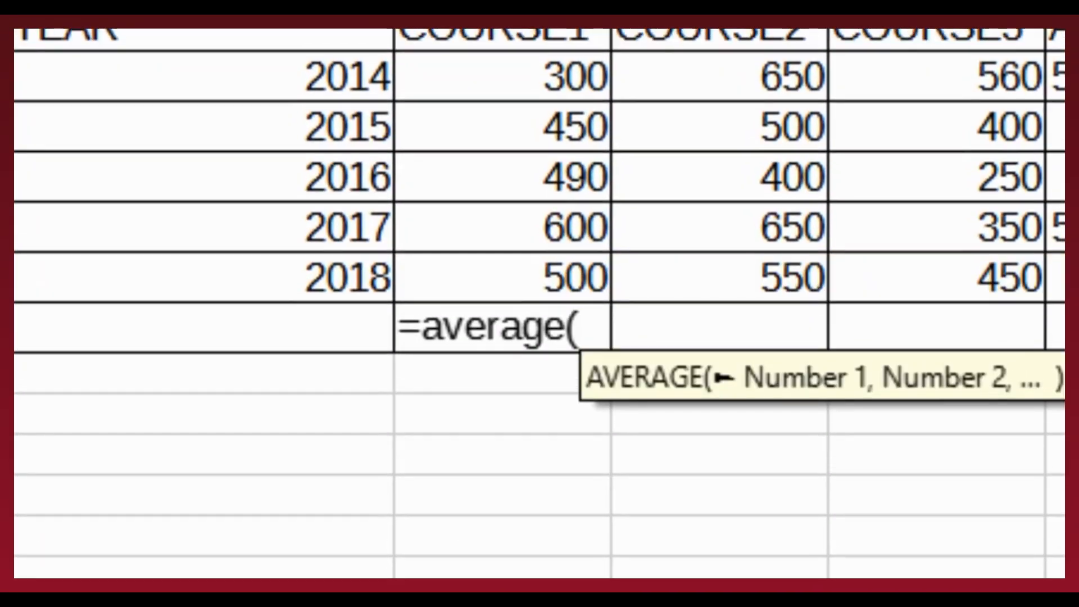
{"action": "type", "text": ")"}
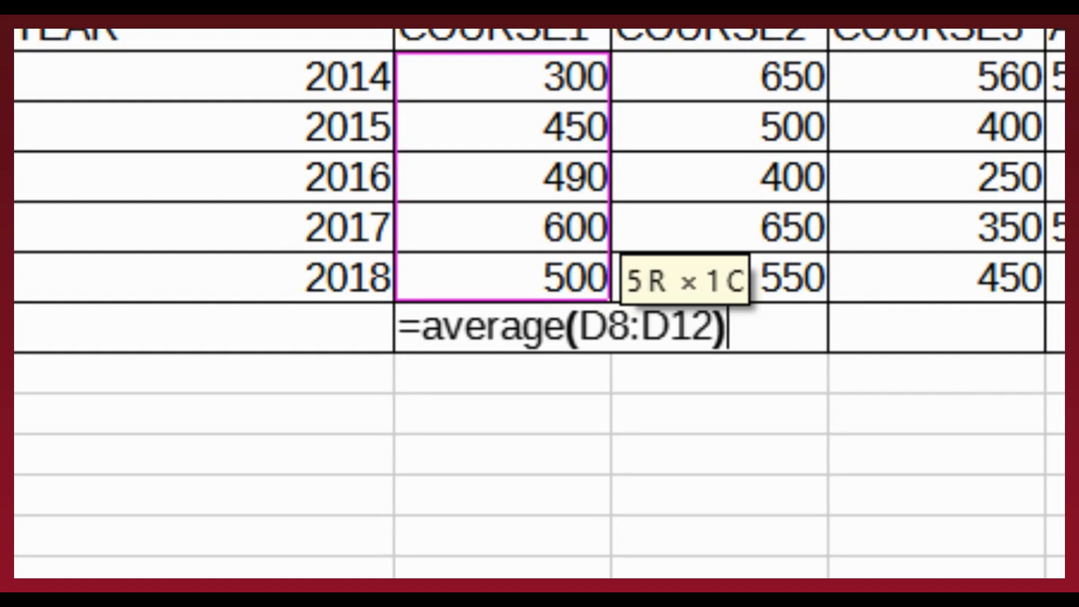
{"action": "key", "text": "Return"}
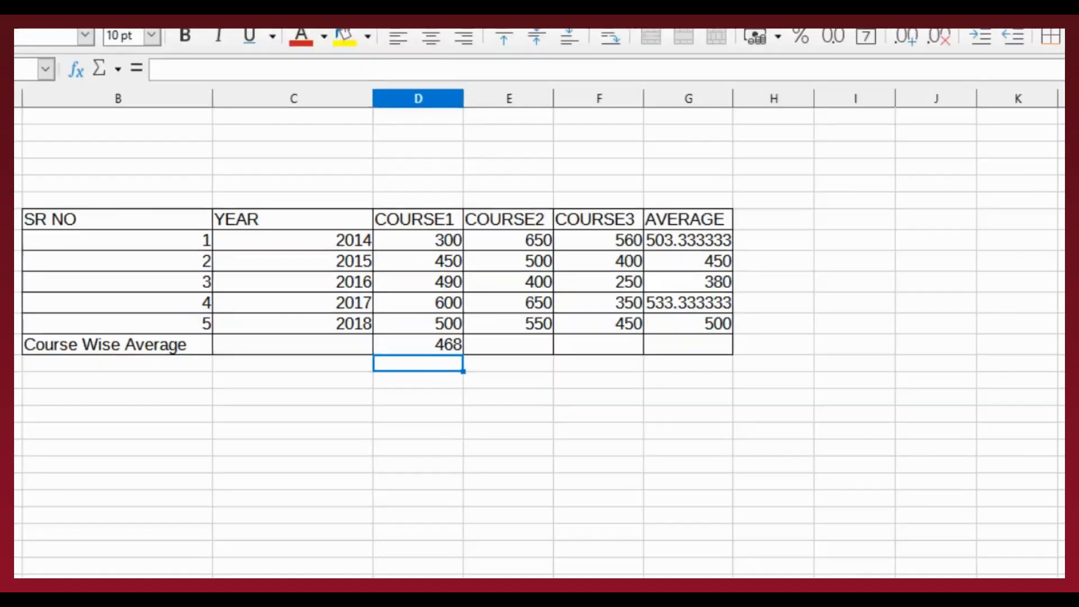
- Fill the average formula from D13 across to F13 for COURSE2 and COURSE3
{"action": "left_click", "coordinate": [503, 328]}
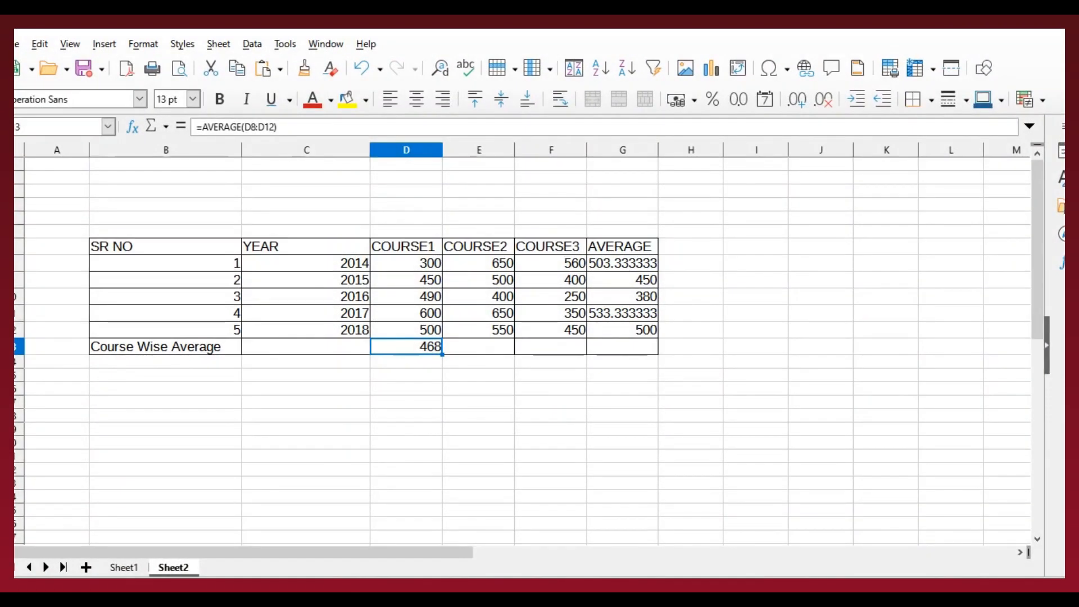
{"action": "key", "text": "Right"}
{"action": "key", "text": "Left"}
{"action": "left_click_drag", "start_coordinate": [443, 354], "coordinate": [556, 349]}
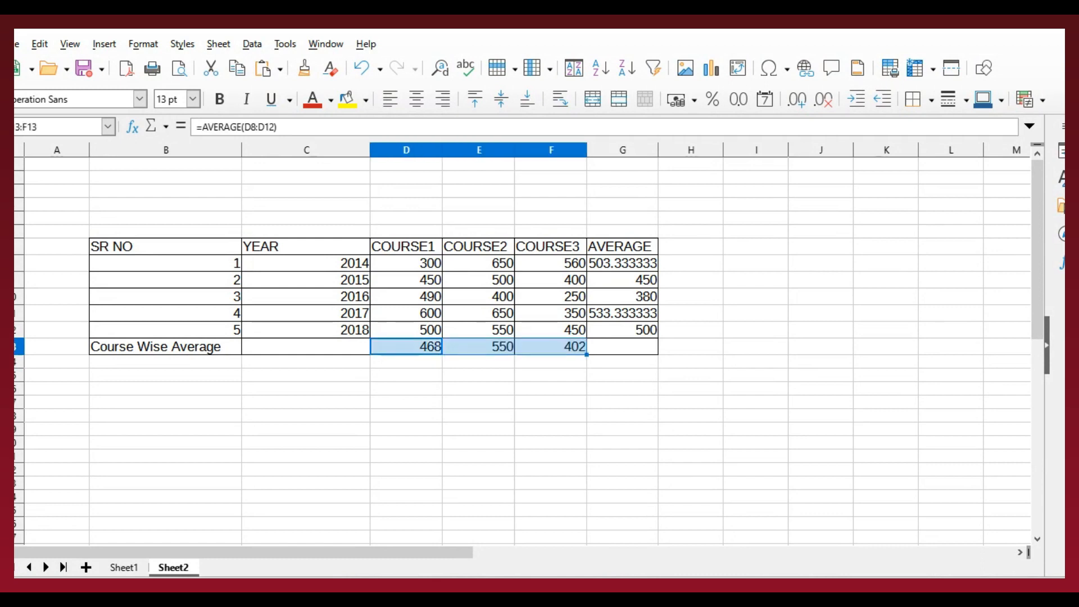
{"action": "left_click", "coordinate": [551, 389]}
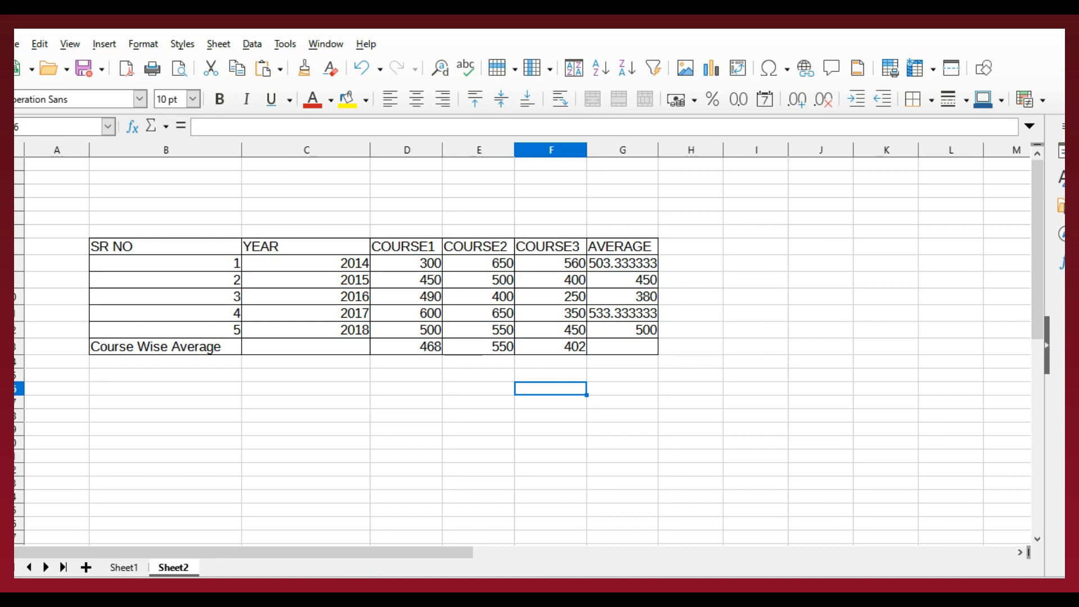
- Check the course wise average formulas in row 13 and the year wise averages in column G
{"action": "left_click", "coordinate": [479, 347]}
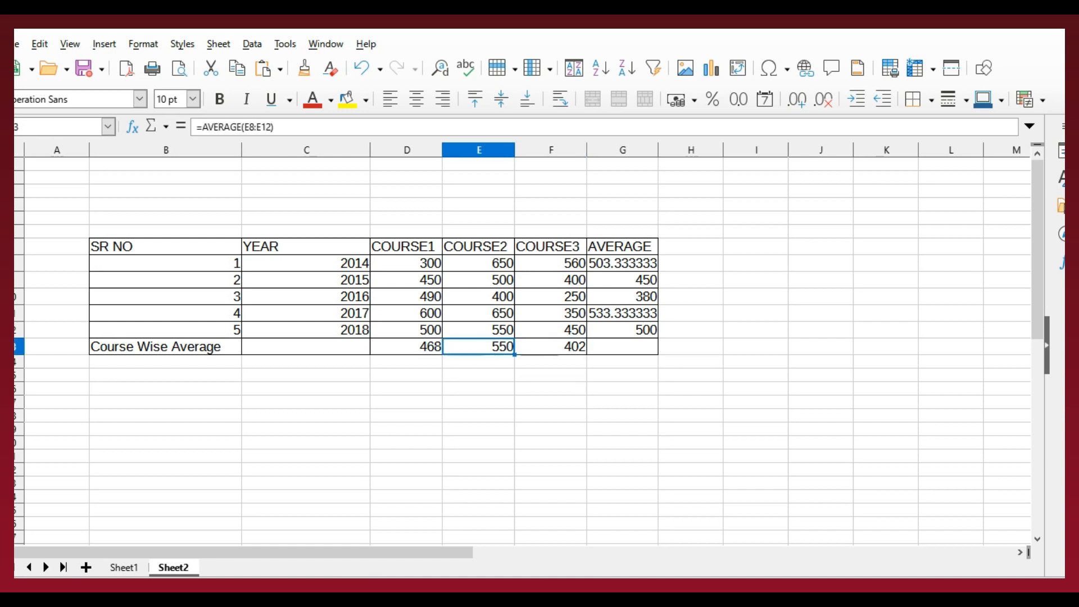
{"action": "left_click", "coordinate": [622, 247]}
{"action": "left_click_drag", "start_coordinate": [622, 264], "coordinate": [622, 313]}
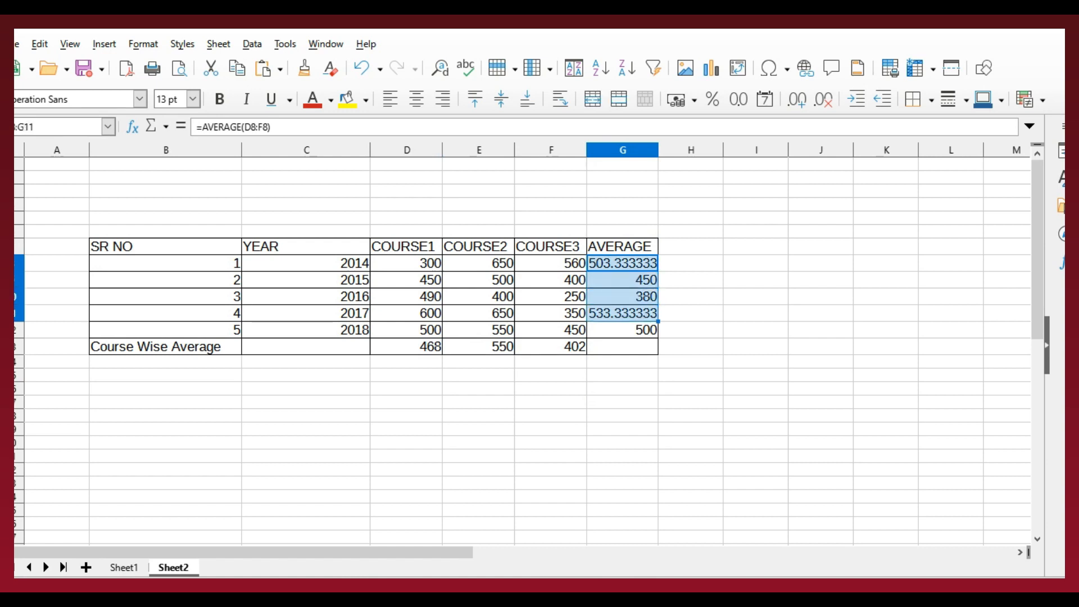
{"action": "left_click", "coordinate": [306, 280]}
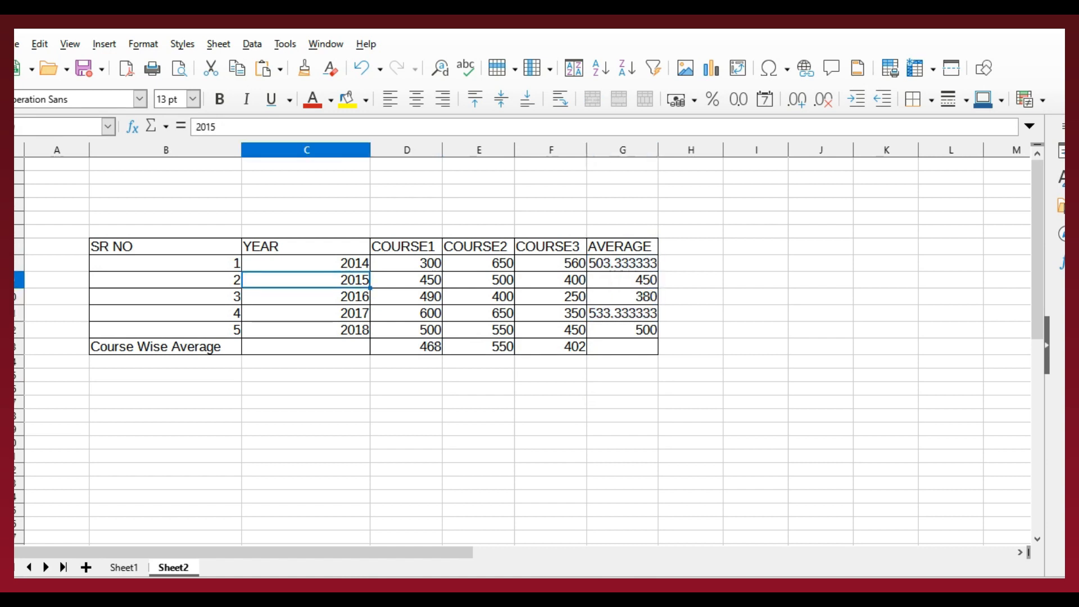
{"action": "left_click", "coordinate": [405, 346]}
- Switch to Word and read task (f) on the formula for the year wise average
{"action": "key", "text": "alt+Tab"}
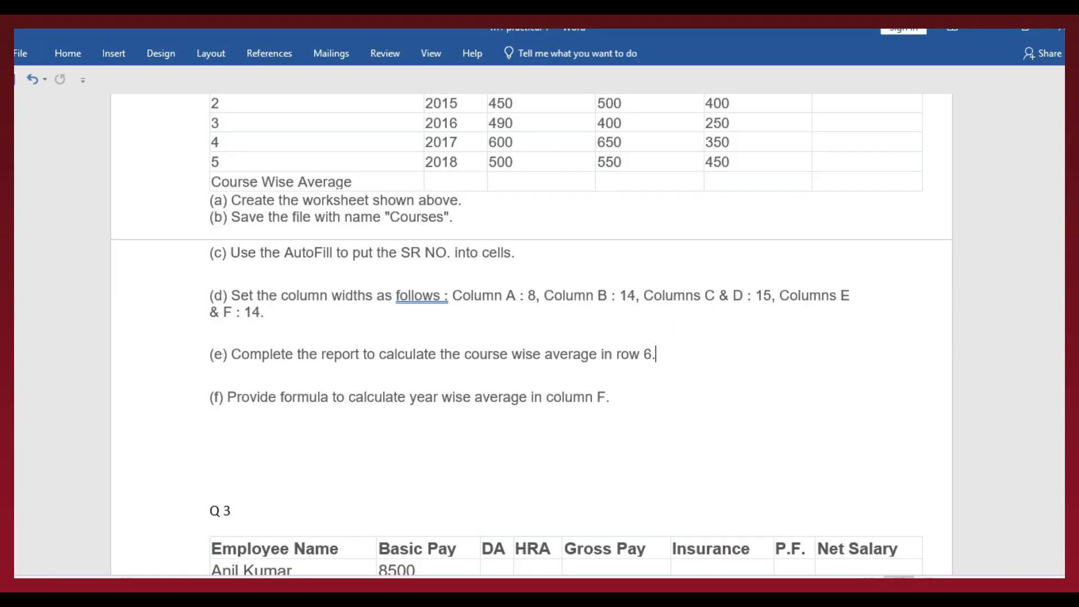
{"action": "left_click_drag", "start_coordinate": [410, 397], "coordinate": [610, 397]}
{"action": "left_click", "coordinate": [611, 397]}
- Return to Calc and review the year wise averages in column G and the course columns D to F with their averages
{"action": "key", "text": "alt+Tab"}
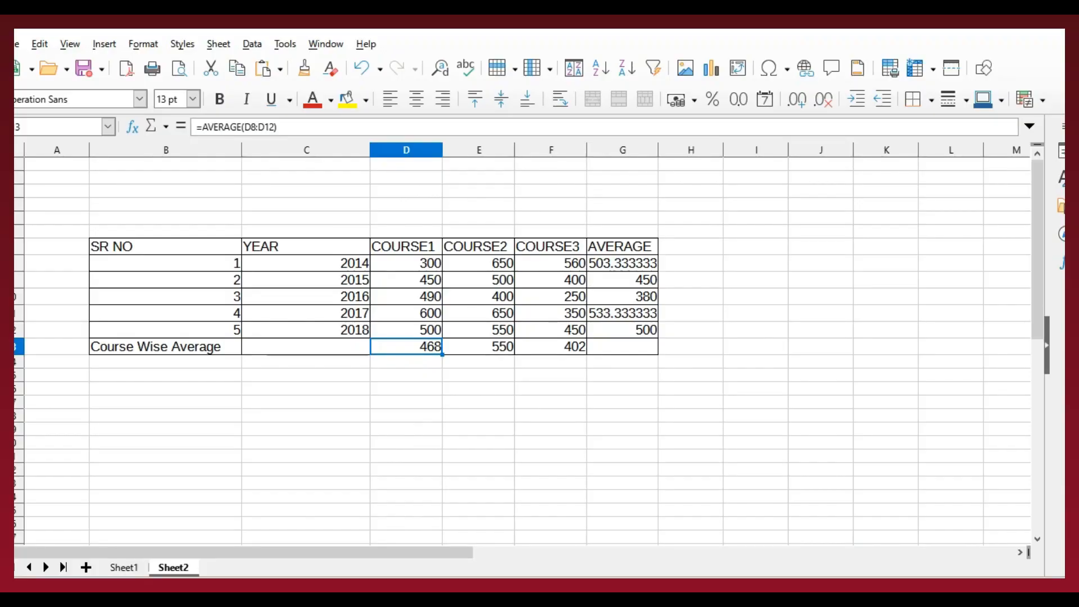
{"action": "left_click", "coordinate": [622, 263]}
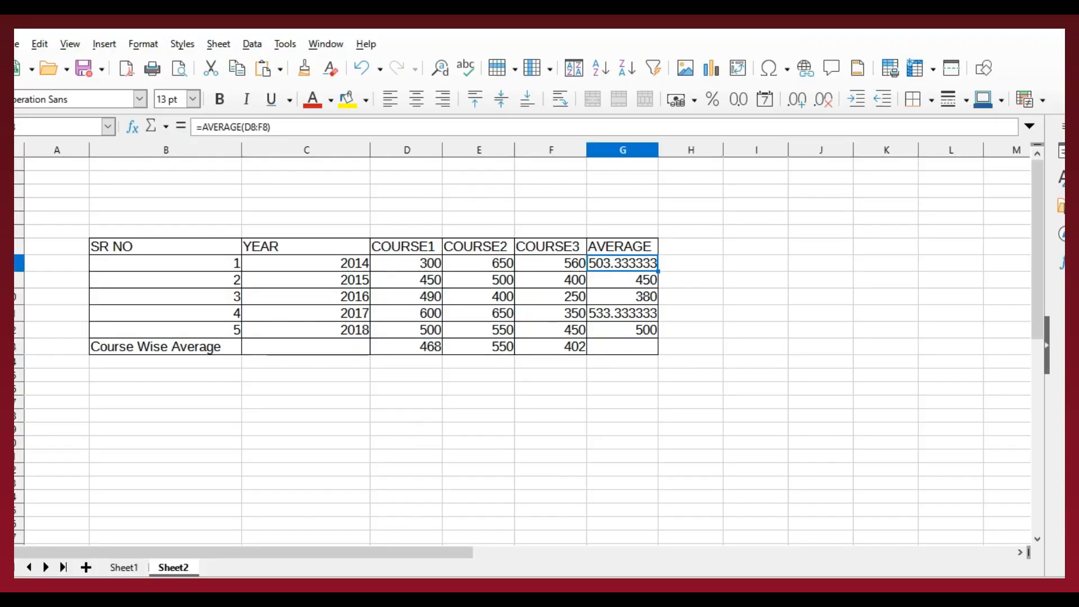
{"action": "key", "text": "shift+Down"}
{"action": "key", "text": "shift+Down"}
{"action": "key", "text": "shift+Down"}
{"action": "key", "text": "shift+Down"}
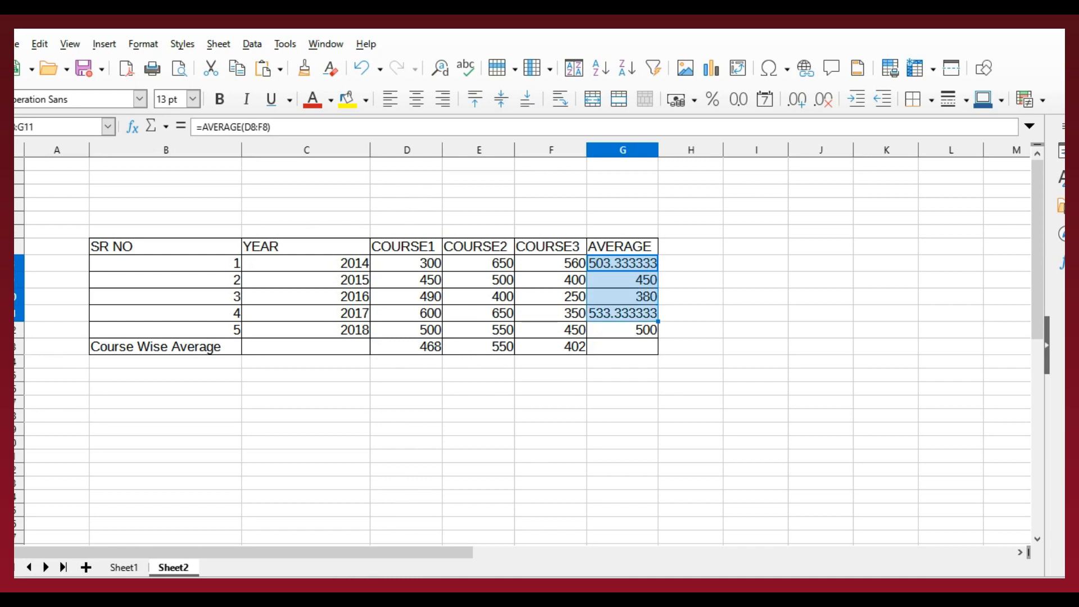
{"action": "left_click", "coordinate": [306, 347]}
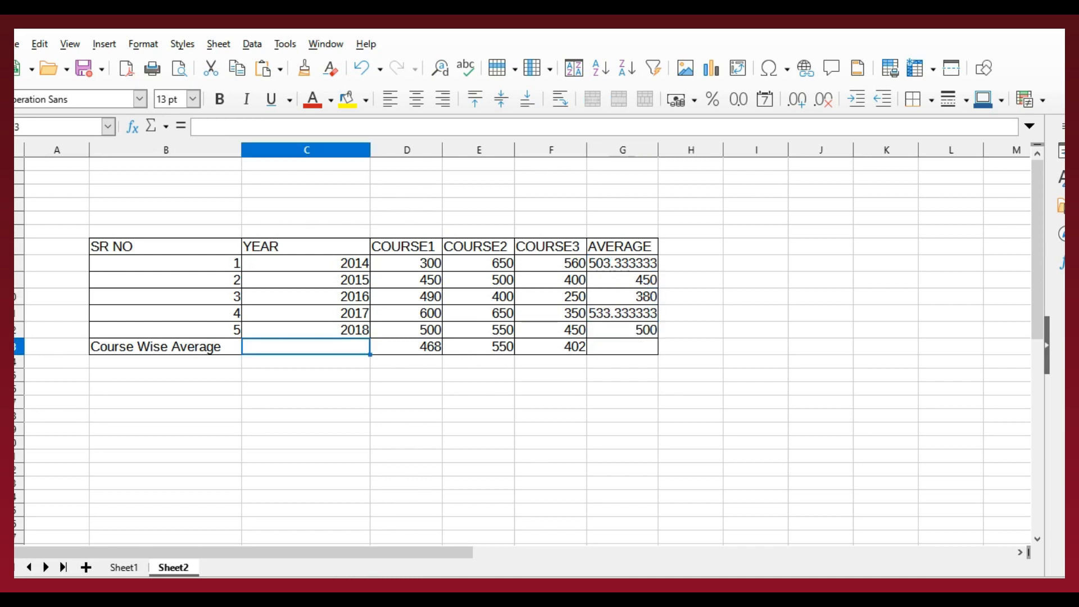
{"action": "left_click_drag", "start_coordinate": [407, 263], "coordinate": [407, 346]}
{"action": "left_click", "coordinate": [479, 263]}
{"action": "left_click_drag", "start_coordinate": [479, 263], "coordinate": [479, 330]}
{"action": "left_click_drag", "start_coordinate": [551, 262], "coordinate": [551, 347]}
- Switch to Word, recheck question 2, and read question 3's employee salary table and tasks (b) to (f)
{"action": "key", "text": "alt+Tab"}
{"action": "left_click", "coordinate": [211, 440]}
{"action": "scroll", "coordinate": [531, 315], "scroll_direction": "up", "scroll_amount": 4}
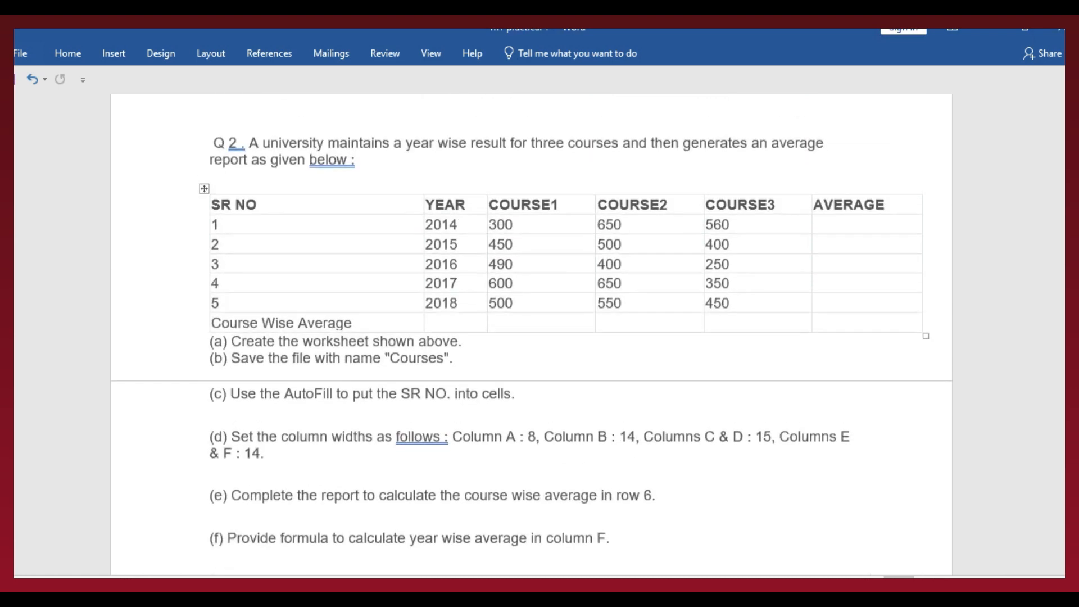
{"action": "scroll", "coordinate": [531, 315], "scroll_direction": "down", "scroll_amount": 2}
{"action": "scroll", "coordinate": [531, 314], "scroll_direction": "down", "scroll_amount": 3}
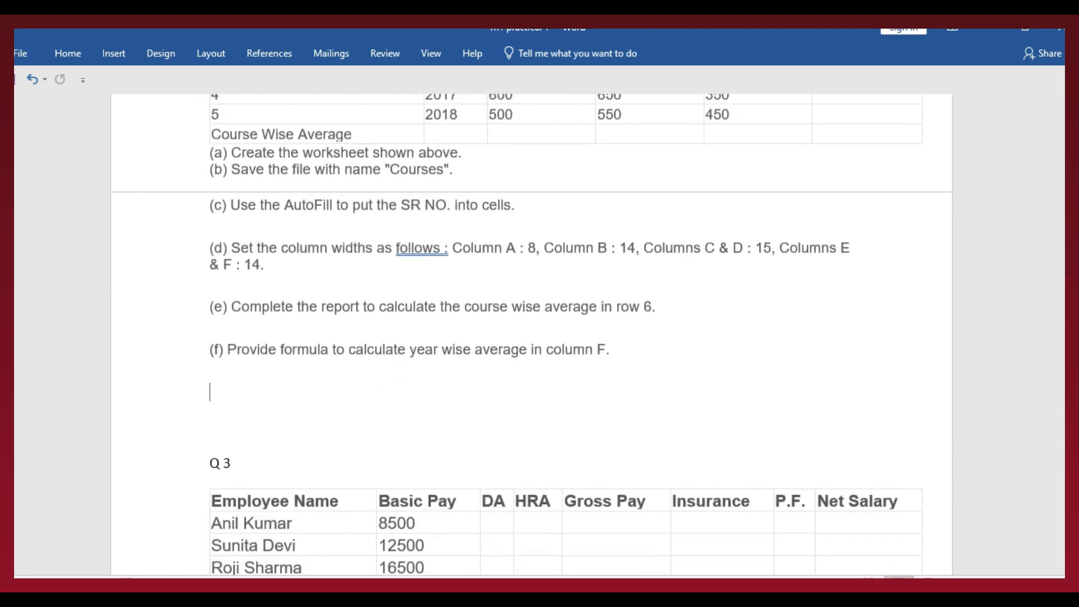
{"action": "scroll", "coordinate": [531, 315], "scroll_direction": "down", "scroll_amount": 5}
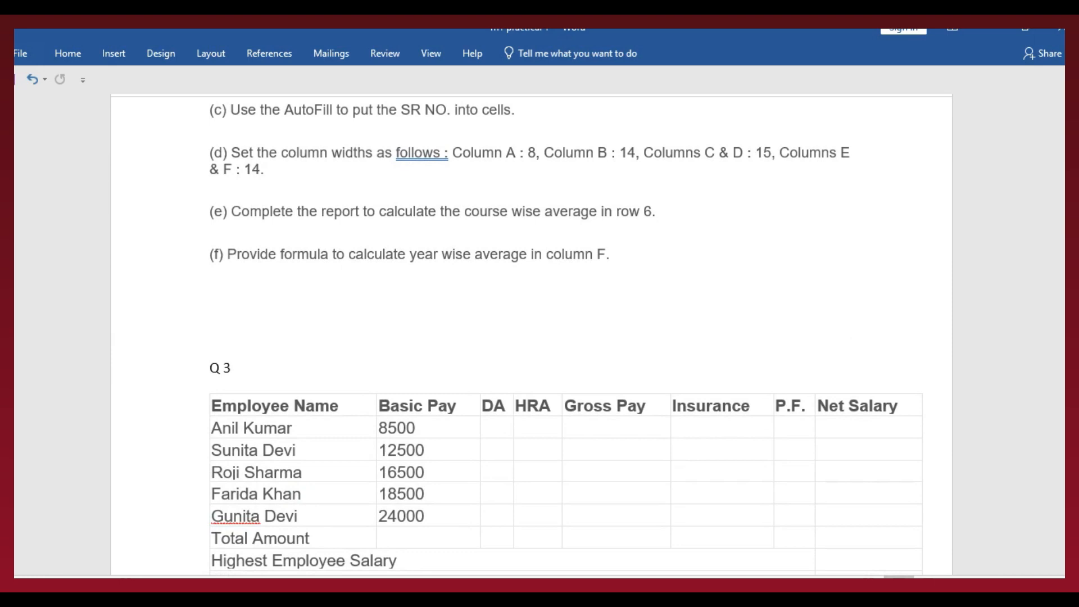
{"action": "scroll", "coordinate": [531, 315], "scroll_direction": "down", "scroll_amount": 1}
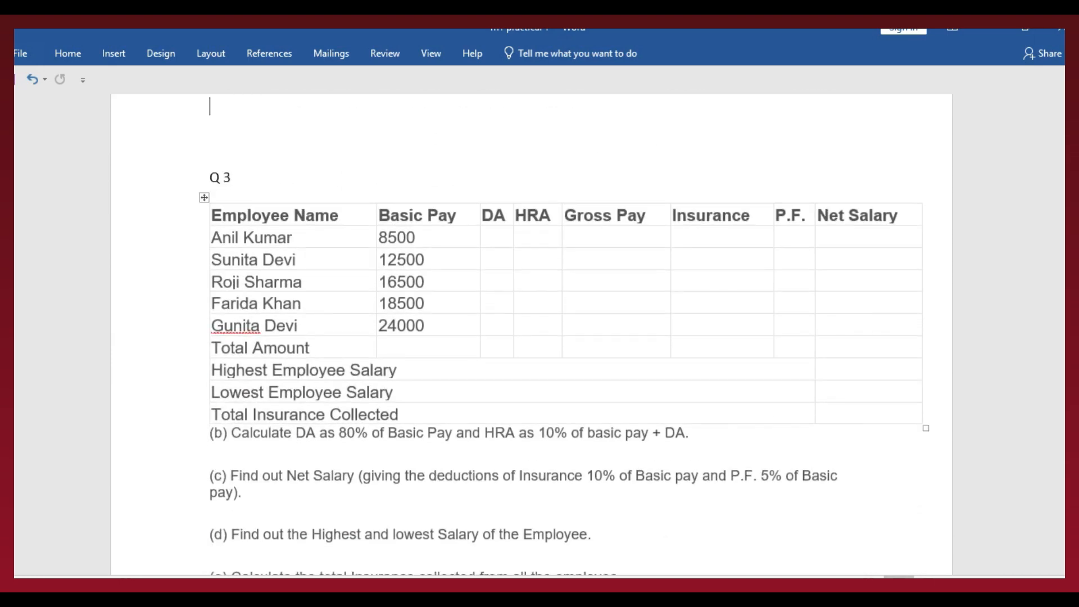
{"action": "scroll", "coordinate": [531, 315], "scroll_direction": "down", "scroll_amount": 3}
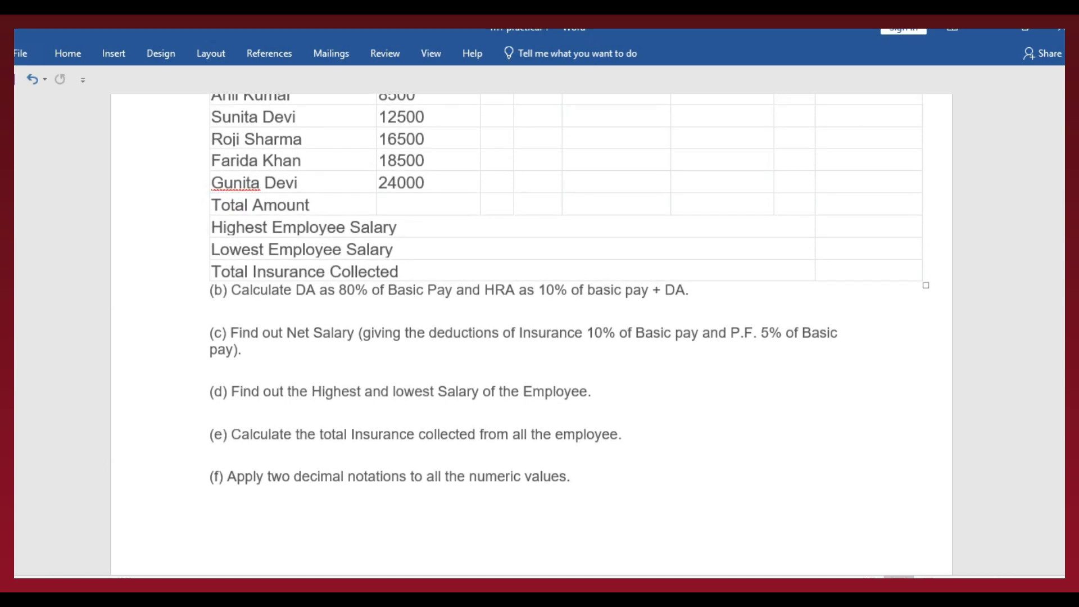
{"action": "scroll", "coordinate": [532, 314], "scroll_direction": "up", "scroll_amount": 2}
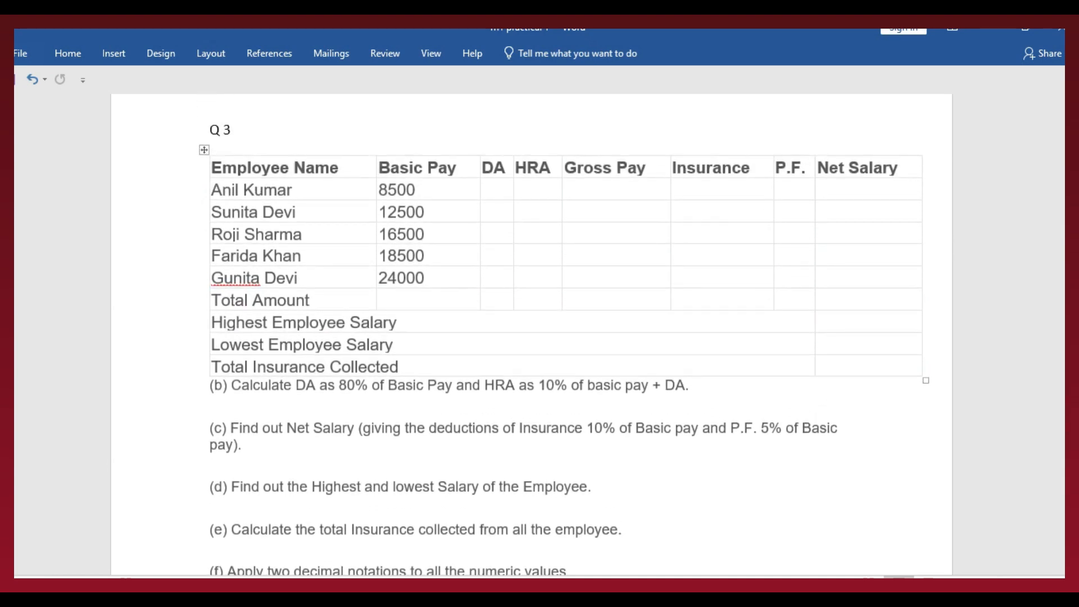
- Copy question 3's whole employee salary table, from the Employee Name header to Total Insurance Collected
{"action": "left_click_drag", "start_coordinate": [212, 168], "coordinate": [826, 369]}
{"action": "key", "text": "ctrl+c"}
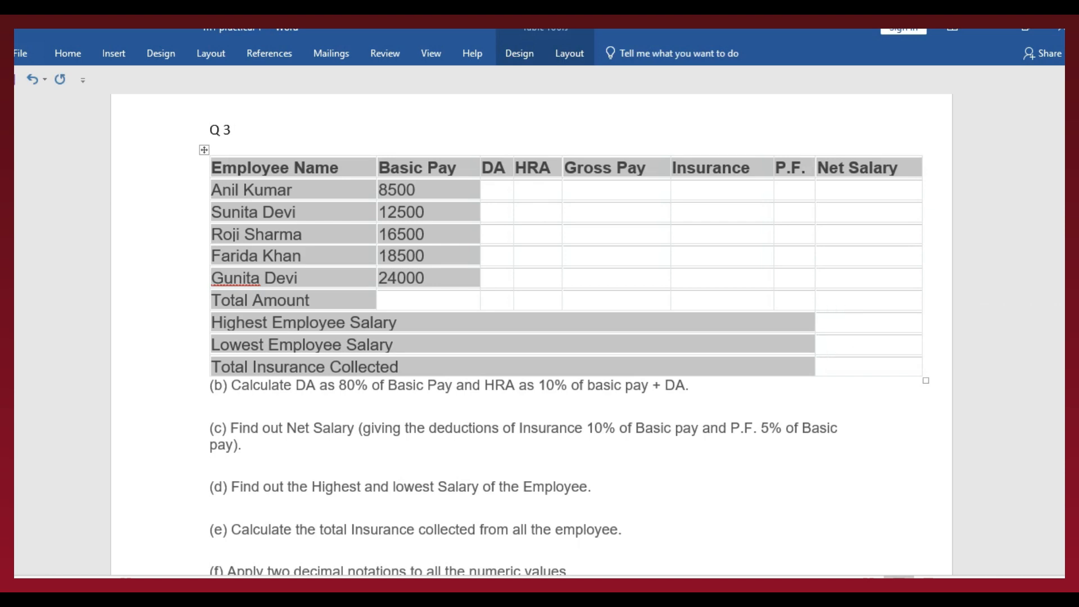
{"action": "left_click", "coordinate": [566, 255]}
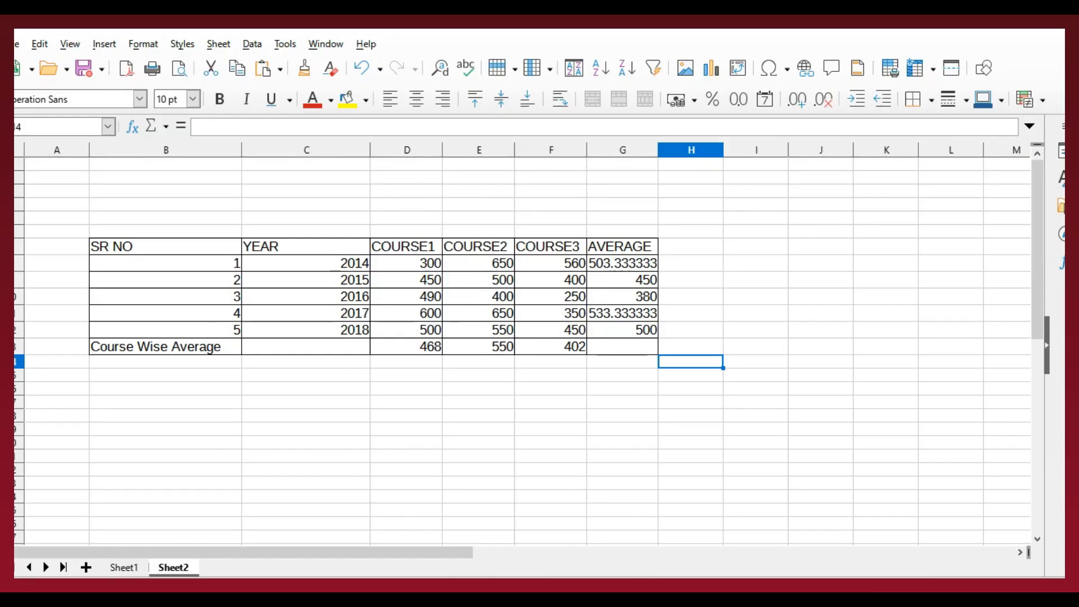
- Add a new sheet to the Calc workbook and paste the employee table at C5 as unformatted text separated by tabs
{"action": "left_click", "coordinate": [86, 568]}
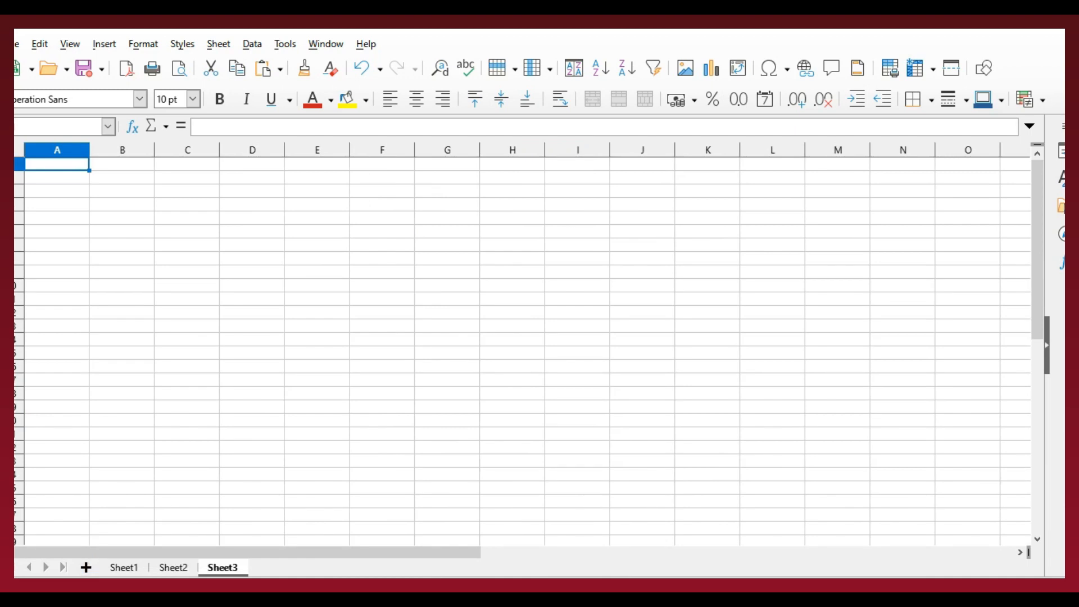
{"action": "left_click", "coordinate": [252, 218]}
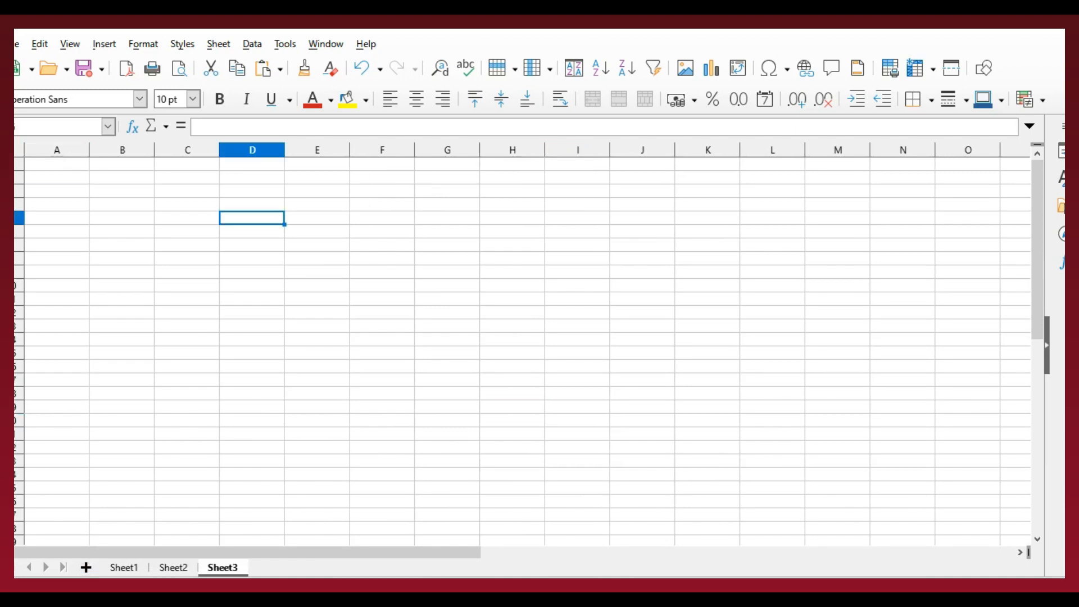
{"action": "left_click", "coordinate": [187, 218]}
{"action": "key", "text": "ctrl+shift+v"}
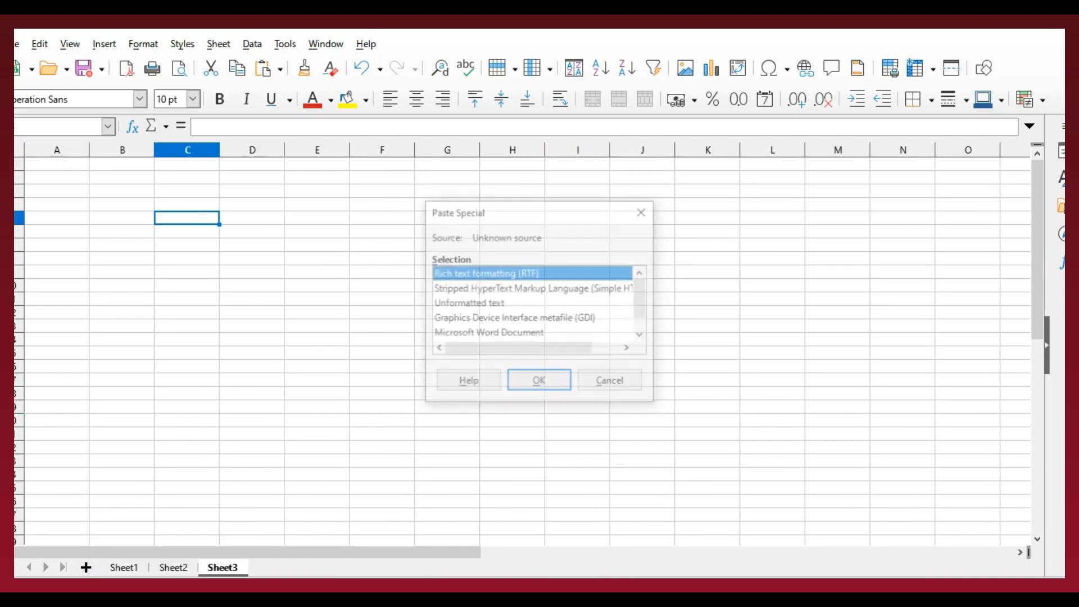
{"action": "left_click", "coordinate": [468, 303]}
{"action": "left_click", "coordinate": [540, 383]}
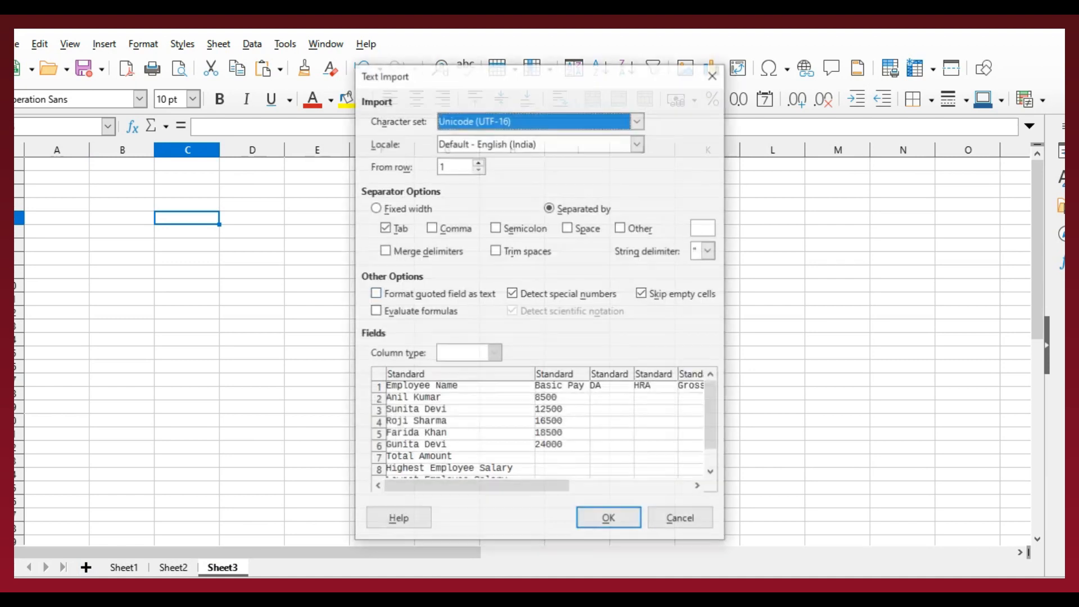
{"action": "left_click", "coordinate": [609, 520]}
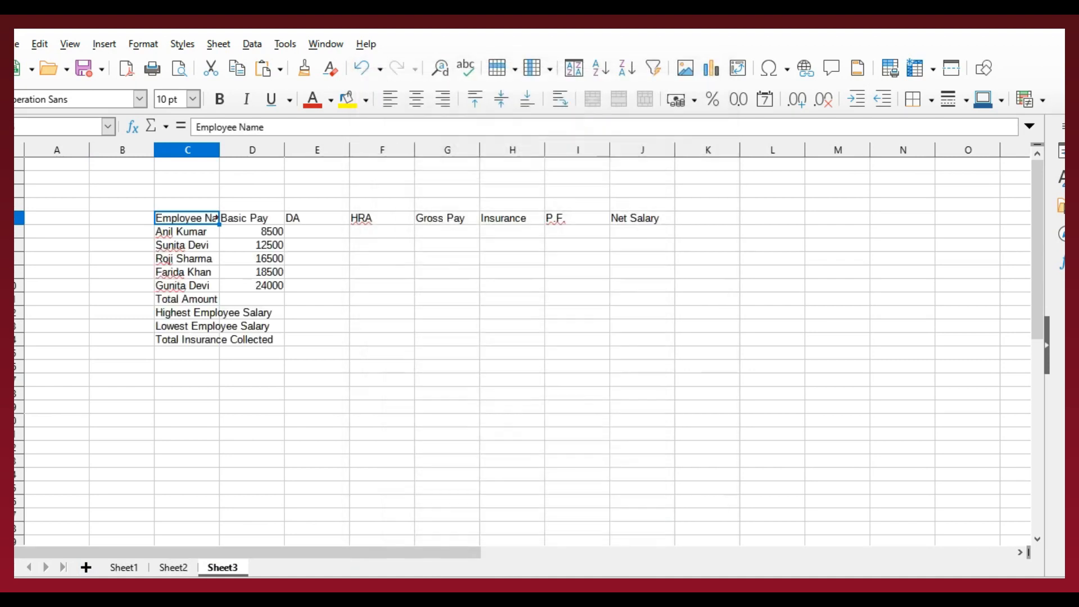
- Widen columns C to J so that the salary table's labels fit
{"action": "left_click", "coordinate": [382, 353]}
{"action": "left_click", "coordinate": [252, 286]}
{"action": "left_click_drag", "start_coordinate": [188, 149], "coordinate": [643, 149]}
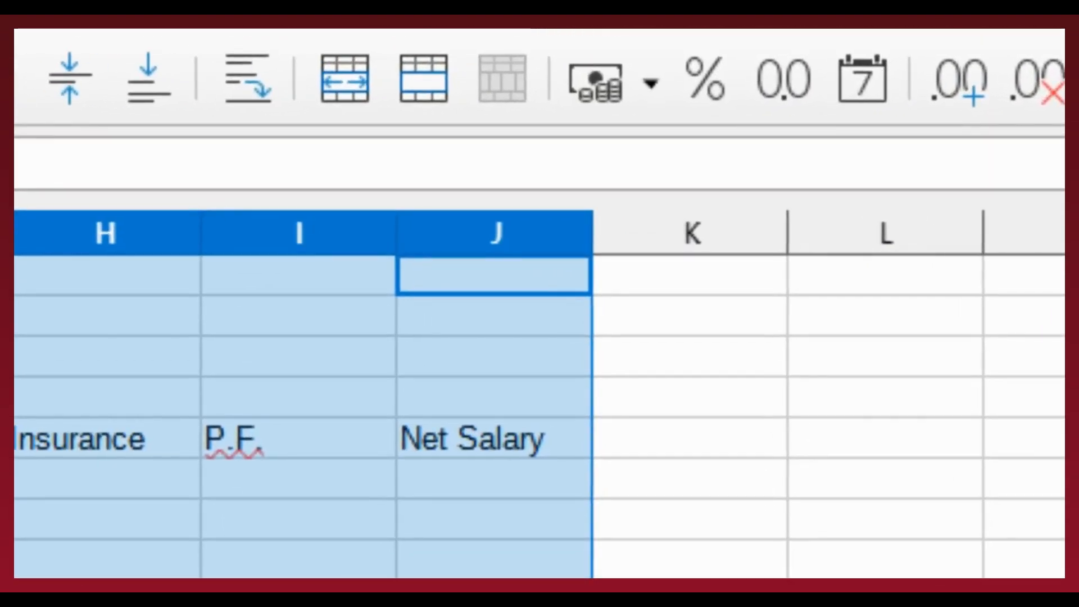
{"action": "double_click", "coordinate": [593, 233]}
{"action": "left_click", "coordinate": [116, 438]}
{"action": "left_click_drag", "start_coordinate": [84, 233], "coordinate": [1014, 233]}
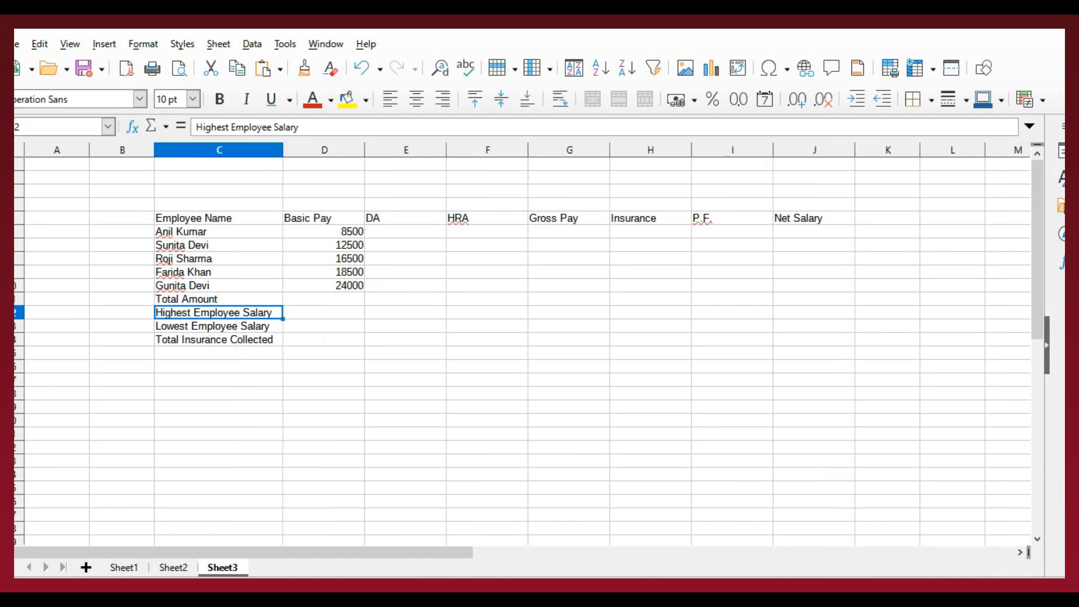
{"action": "left_click", "coordinate": [219, 286]}
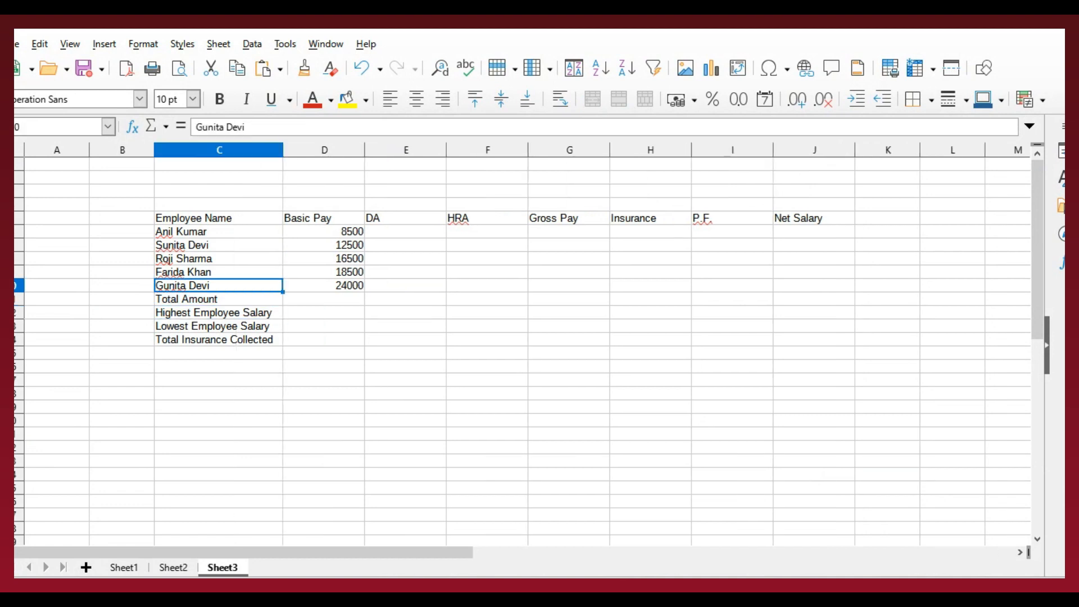
{"action": "left_click", "coordinate": [219, 178]}
{"action": "left_click", "coordinate": [406, 326]}
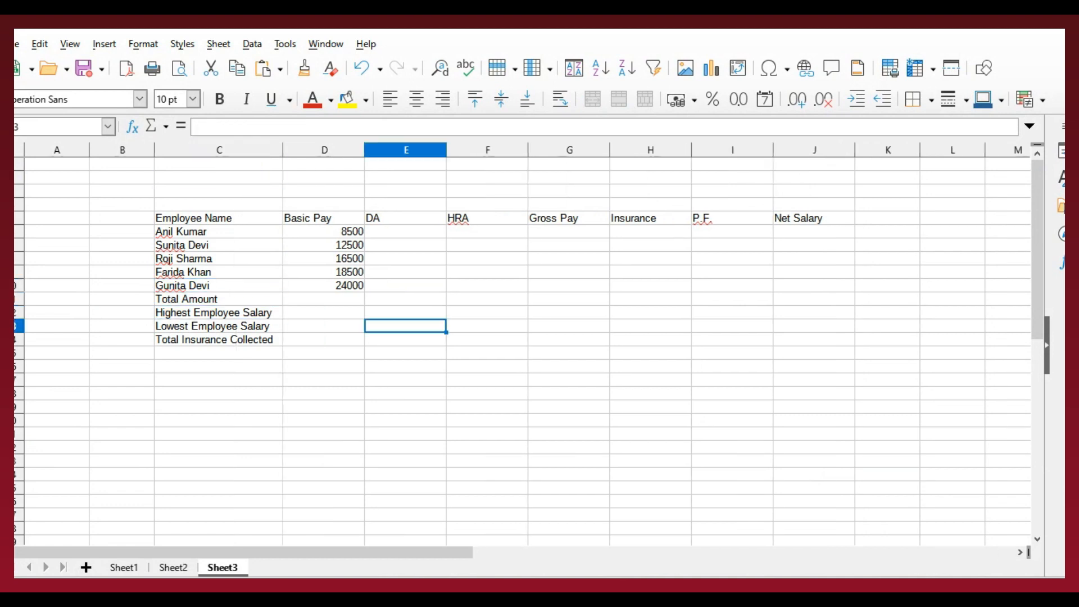
- Switch to Word and reread question 3's task (b) on how to calculate DA and HRA
{"action": "key", "text": "alt+Tab"}
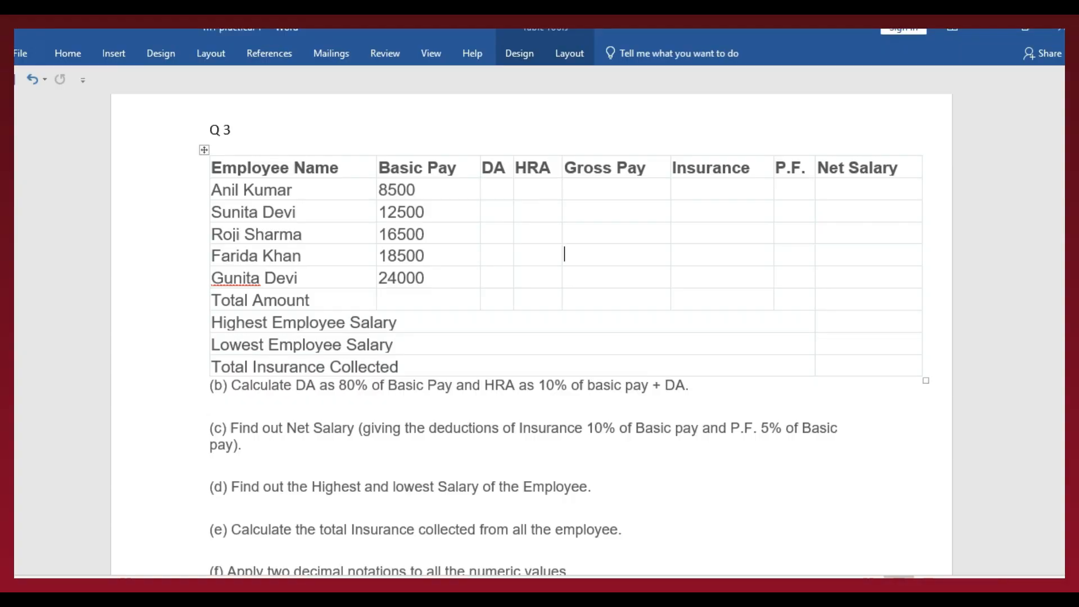
{"action": "scroll", "coordinate": [532, 334], "scroll_direction": "down", "scroll_amount": 3}
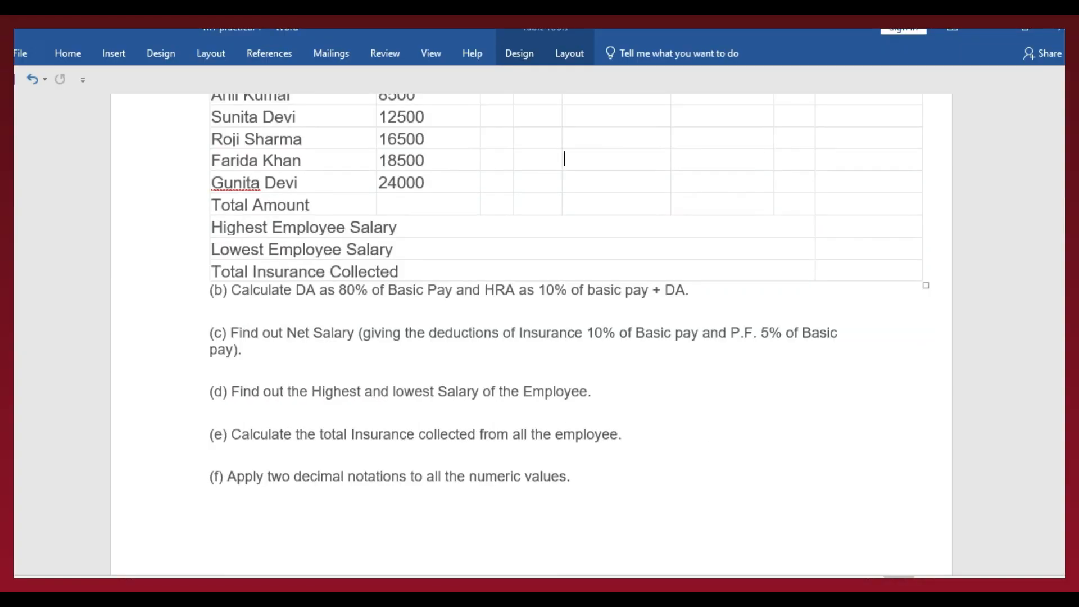
{"action": "mouse_move", "coordinate": [606, 603]}
{"action": "left_click", "coordinate": [416, 290]}
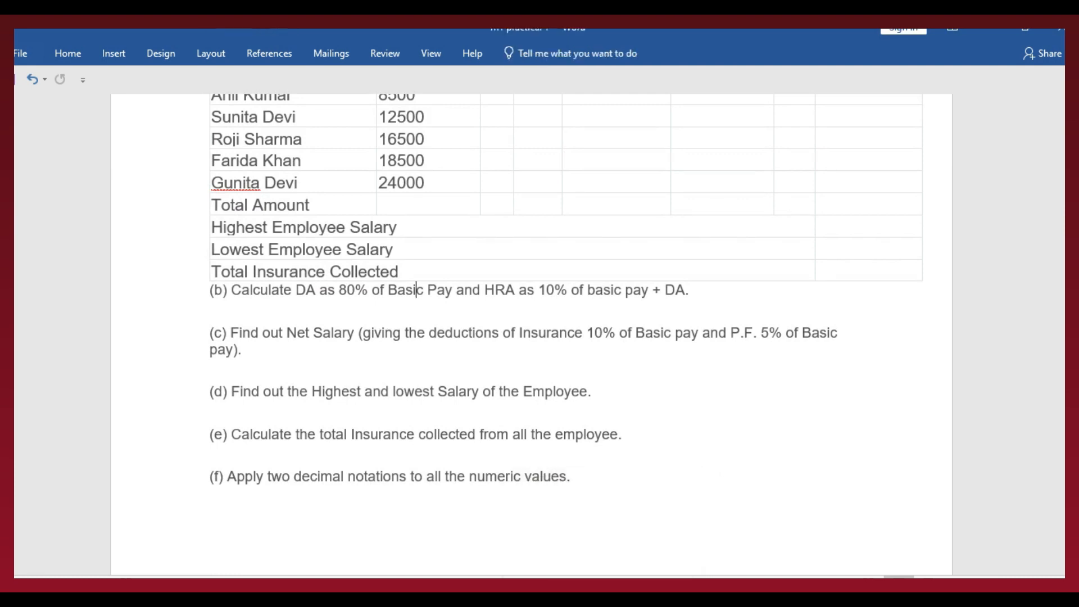
{"action": "left_click_drag", "start_coordinate": [231, 290], "coordinate": [388, 290]}
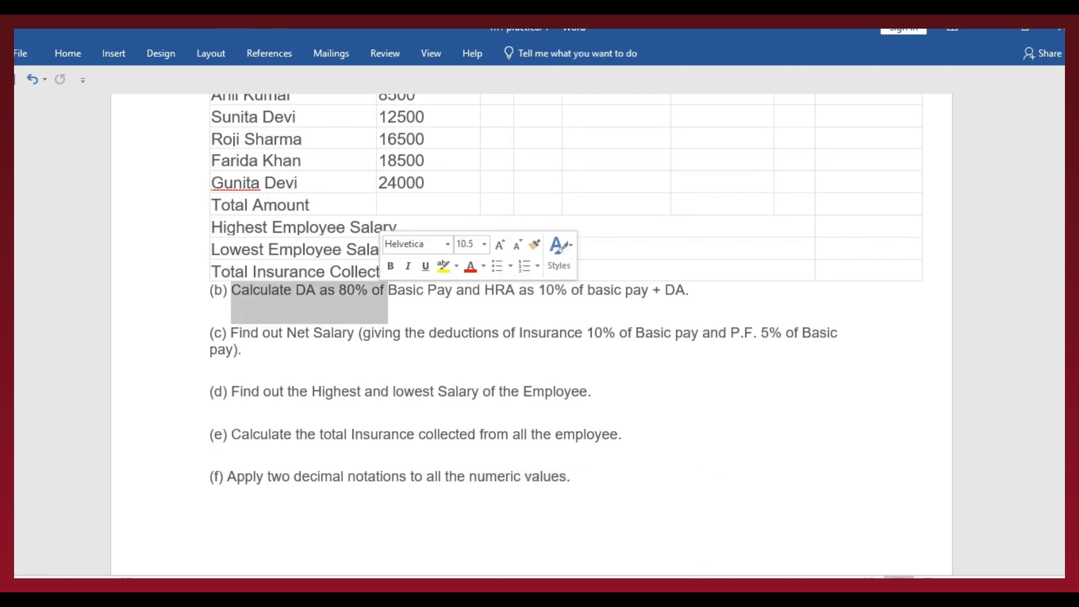
{"action": "left_click_drag", "start_coordinate": [485, 290], "coordinate": [571, 290]}
- Switch back to Calc and calculate the first employee's DA in E6 with the formula =D6*80%
{"action": "left_click", "coordinate": [597, 596]}
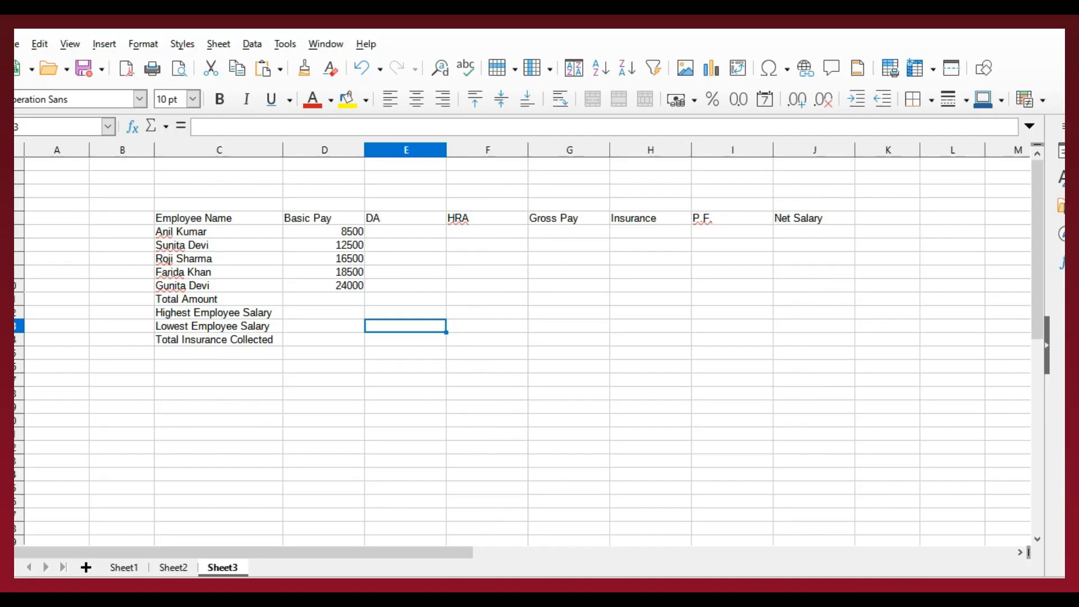
{"action": "key", "text": "Up"}
{"action": "key", "text": "Up"}
{"action": "key", "text": "Up"}
{"action": "key", "text": "Up"}
{"action": "key", "text": "Up"}
{"action": "key", "text": "Up"}
{"action": "key", "text": "Up"}
{"action": "key", "text": "Up"}
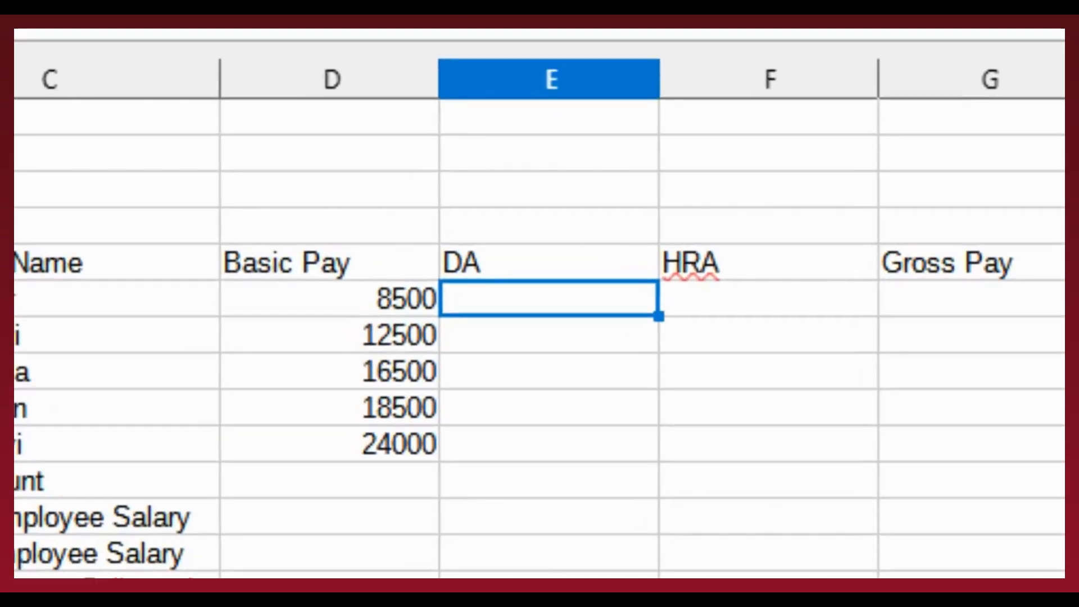
{"action": "type", "text": "="}
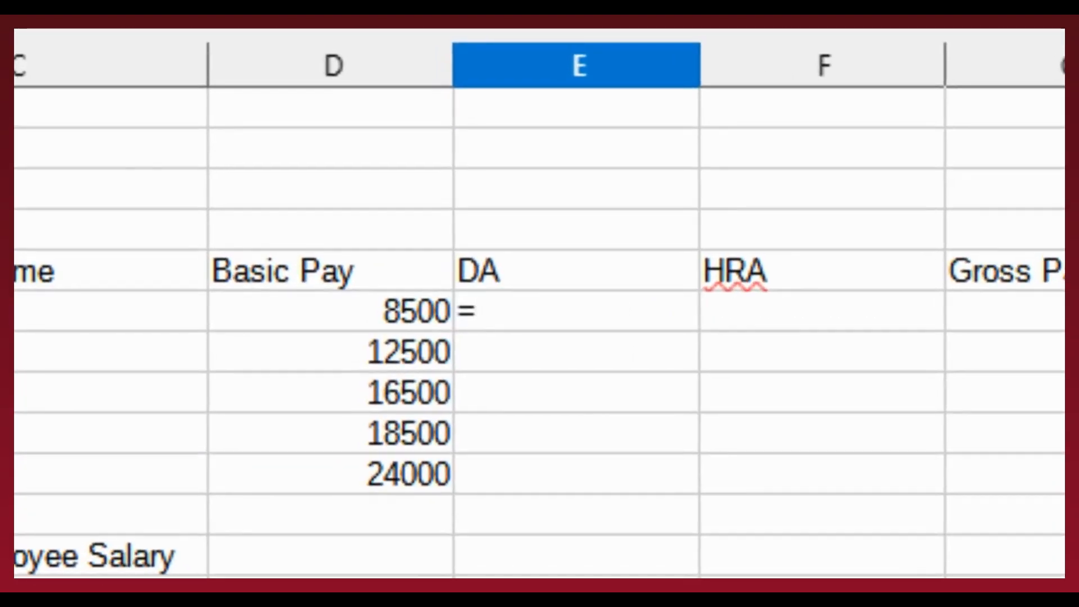
{"action": "key", "text": "Left"}
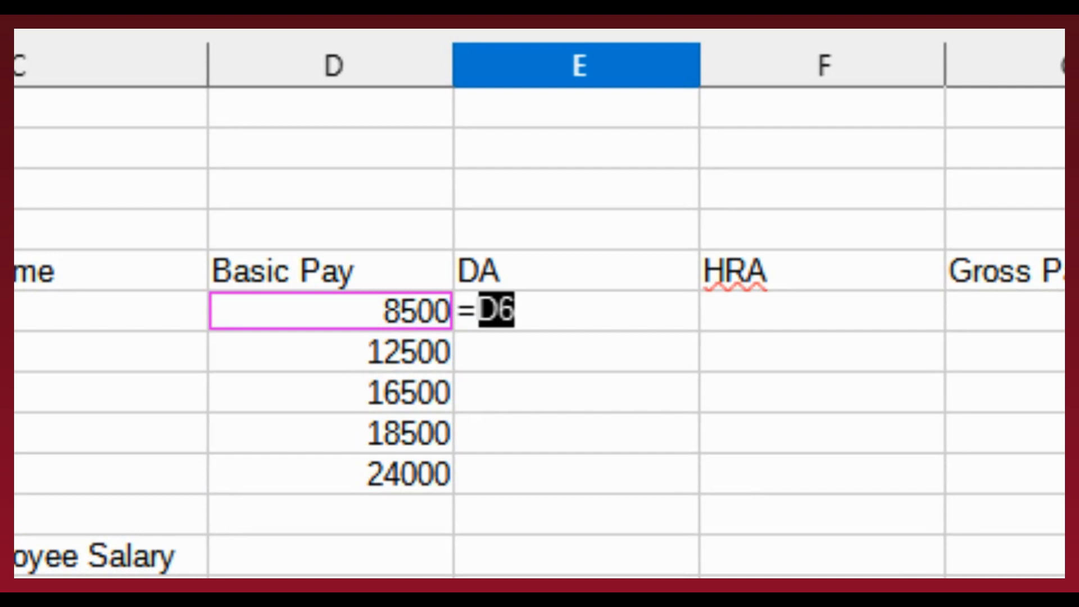
{"action": "type", "text": "*"}
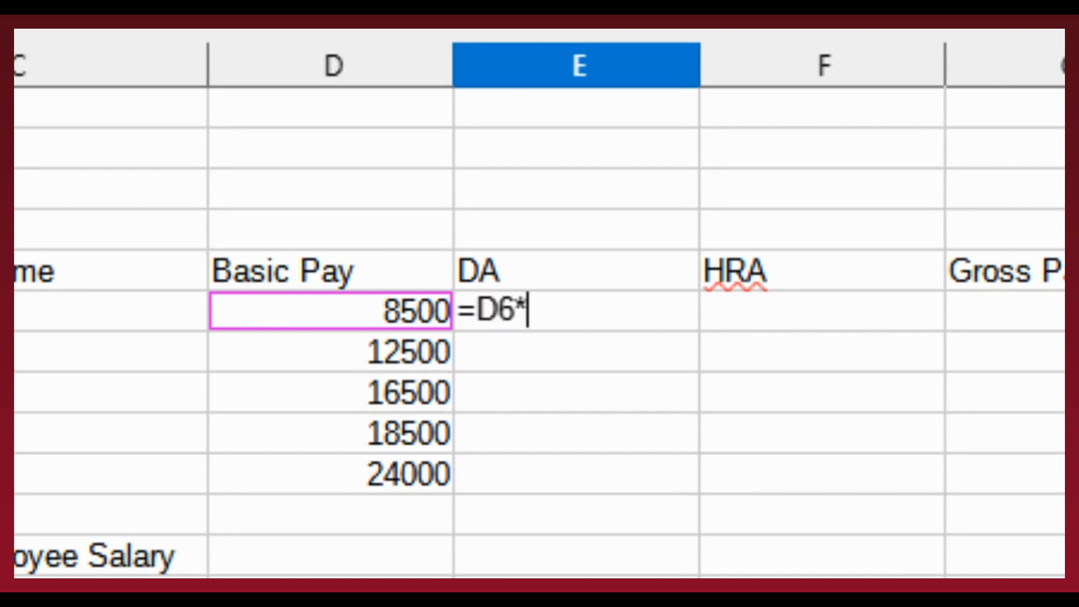
{"action": "type", "text": "80"}
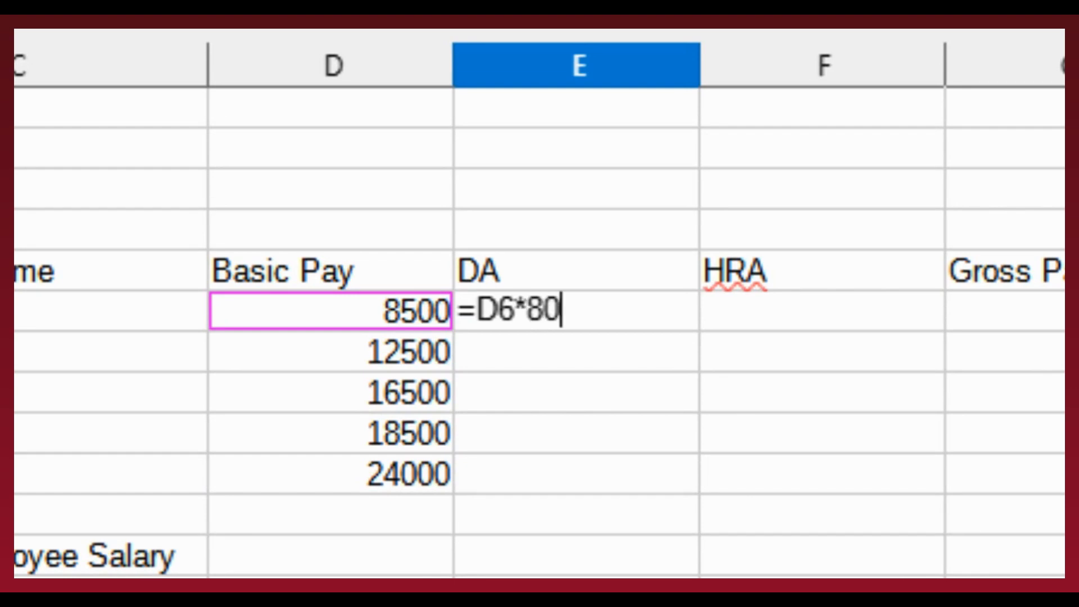
{"action": "type", "text": "%"}
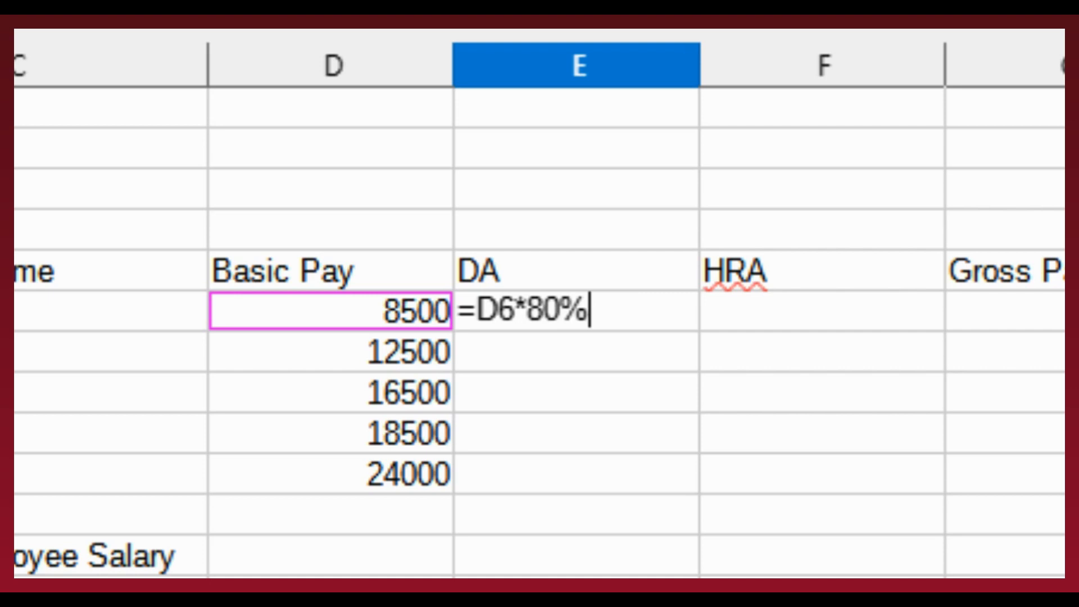
{"action": "key", "text": "Return"}
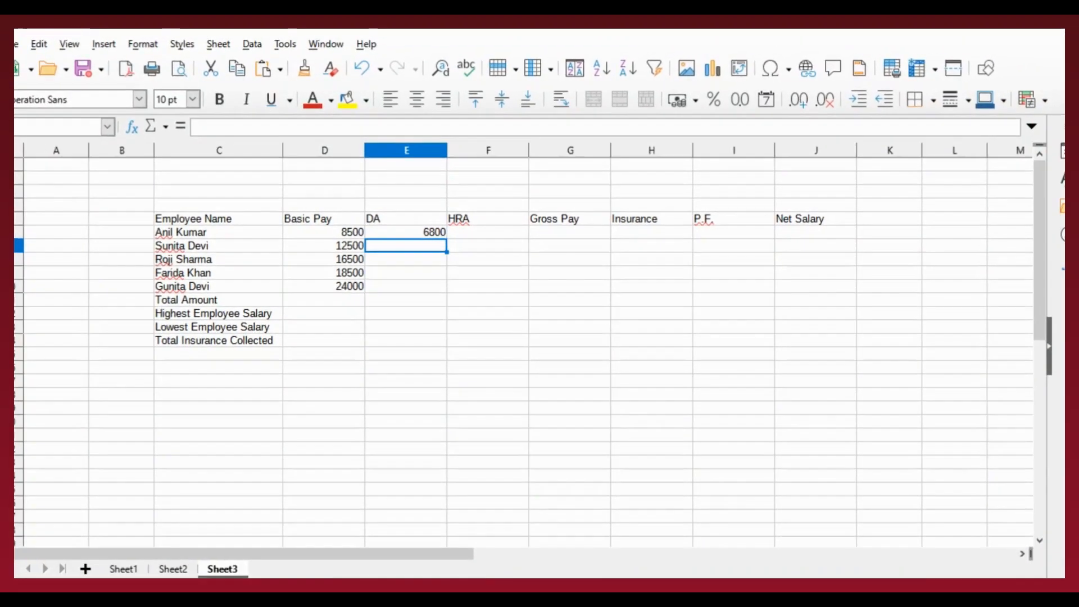
- Fill the DA formula from E6 down to E10 for the remaining employees
{"action": "left_click", "coordinate": [577, 311]}
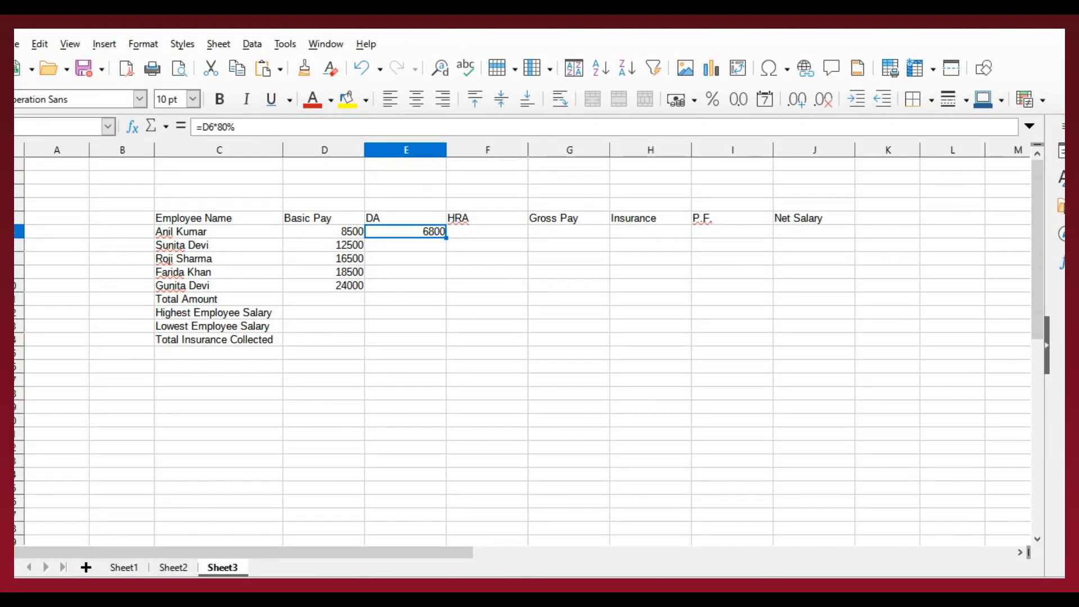
{"action": "left_click_drag", "start_coordinate": [446, 238], "coordinate": [446, 289]}
{"action": "left_click", "coordinate": [486, 285]}
- Enter the formula =D6*10% in F6 for the first employee's HRA
{"action": "left_click", "coordinate": [487, 232]}
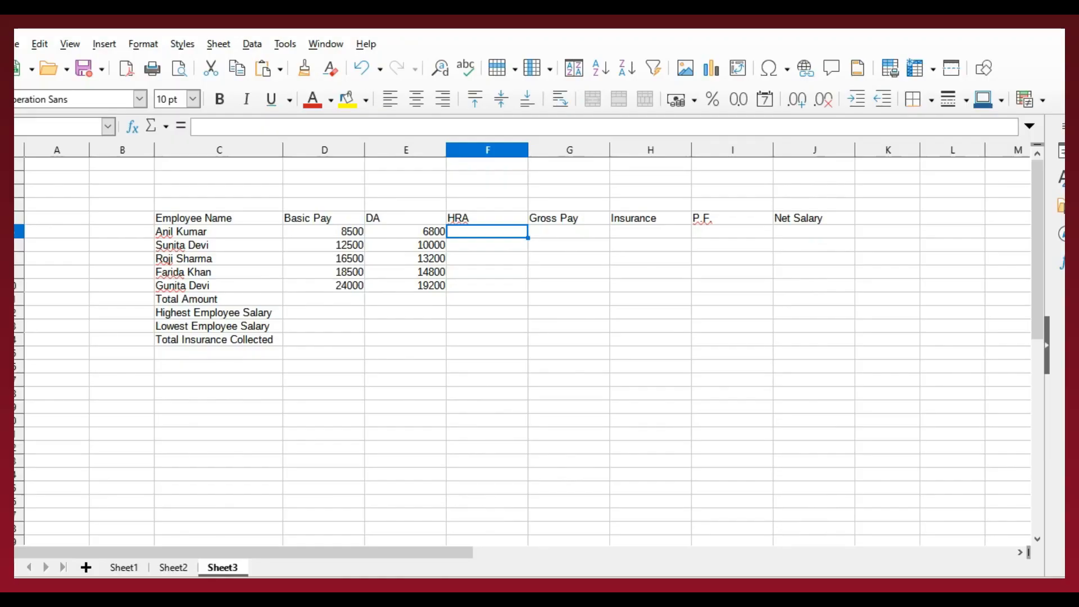
{"action": "type", "text": "="}
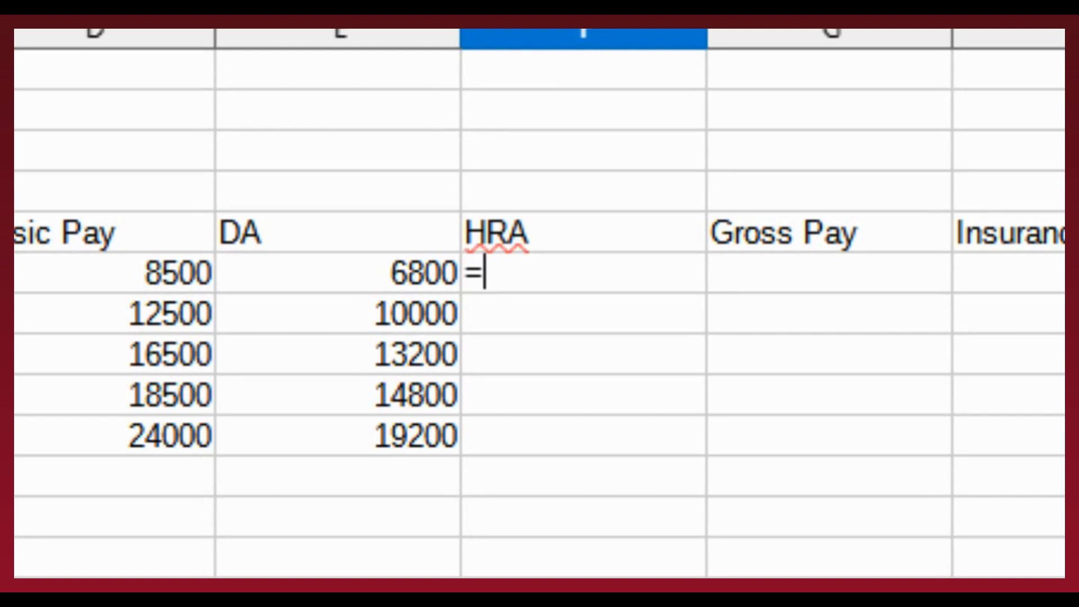
{"action": "left_click", "coordinate": [95, 273]}
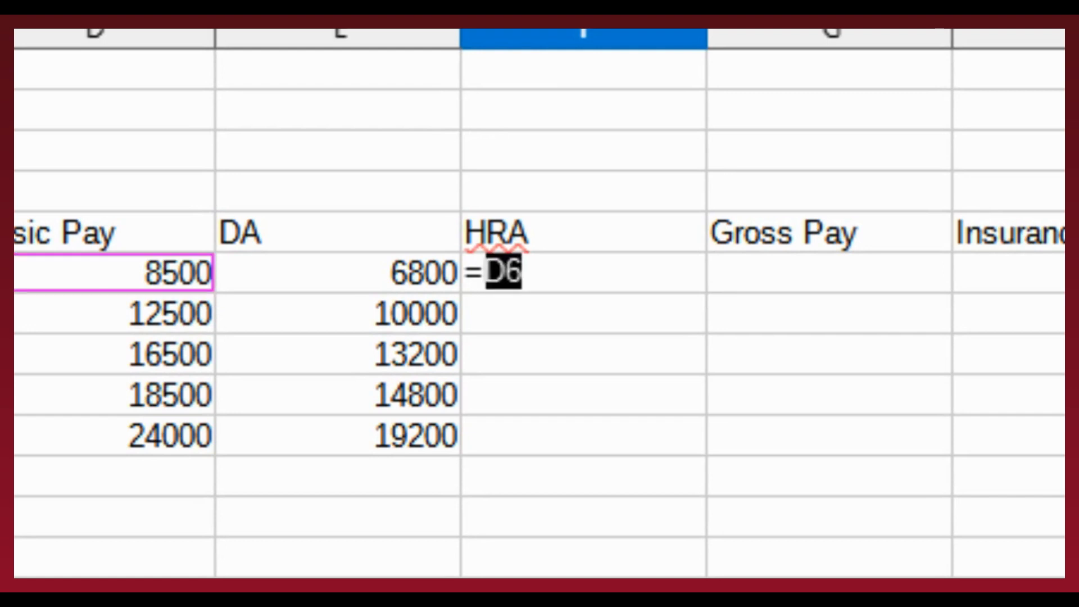
{"action": "type", "text": "*"}
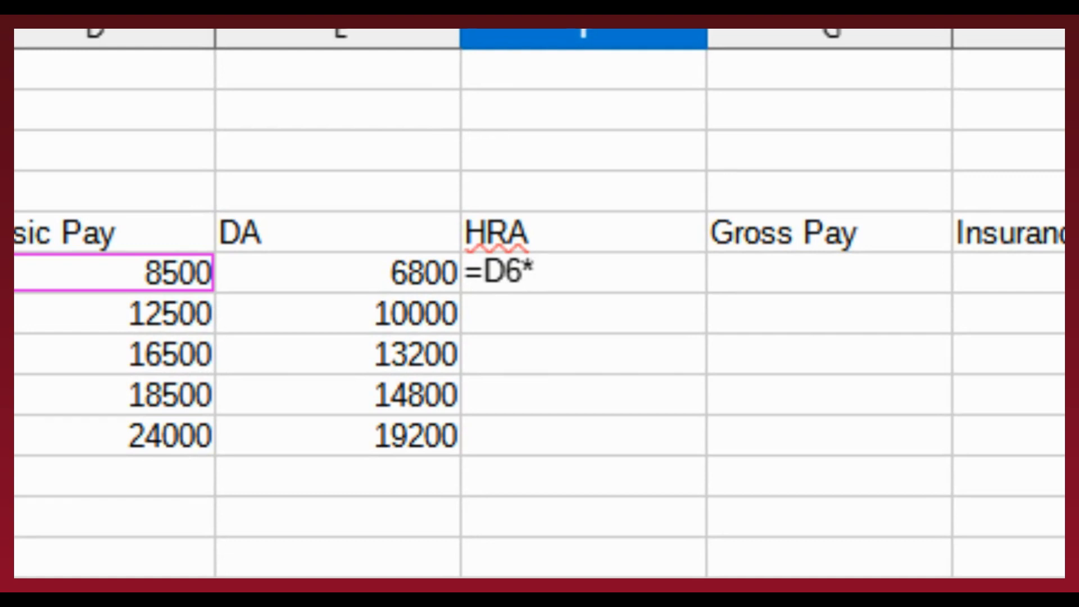
{"action": "type", "text": "10"}
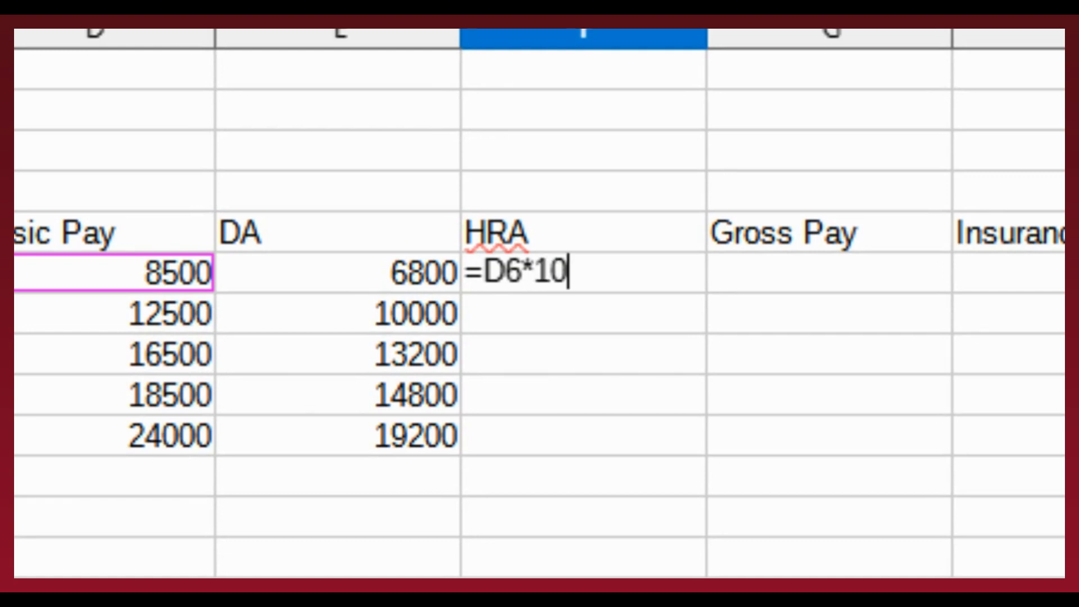
{"action": "type", "text": "%"}
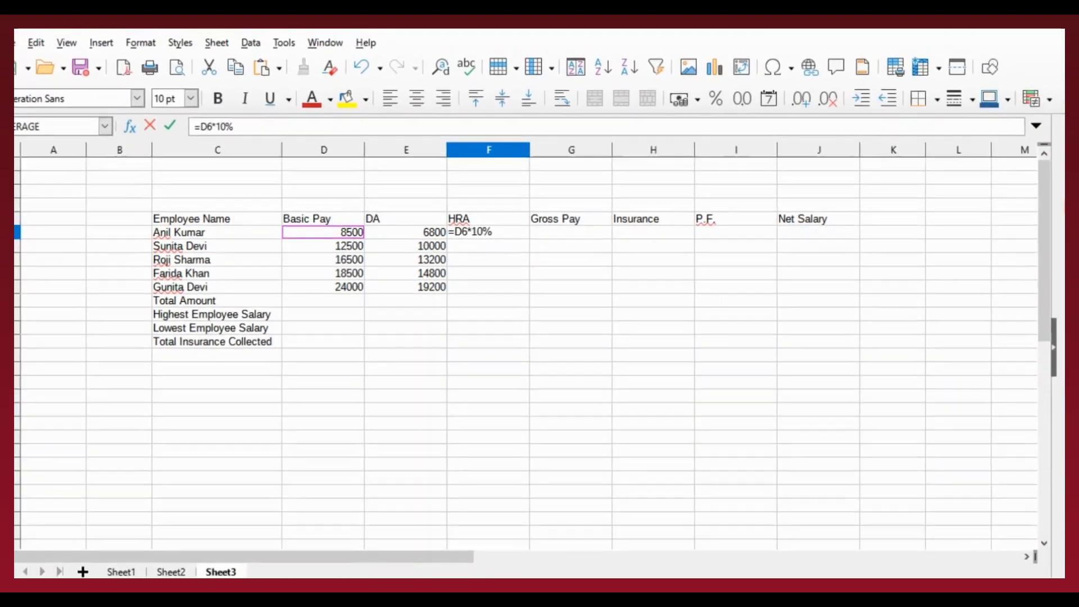
{"action": "key", "text": "Return"}
- Fill the HRA formula =D6*10% from F6 down to F10
{"action": "left_click", "coordinate": [488, 232]}
{"action": "left_click_drag", "start_coordinate": [528, 238], "coordinate": [529, 288]}
{"action": "left_click", "coordinate": [569, 285]}
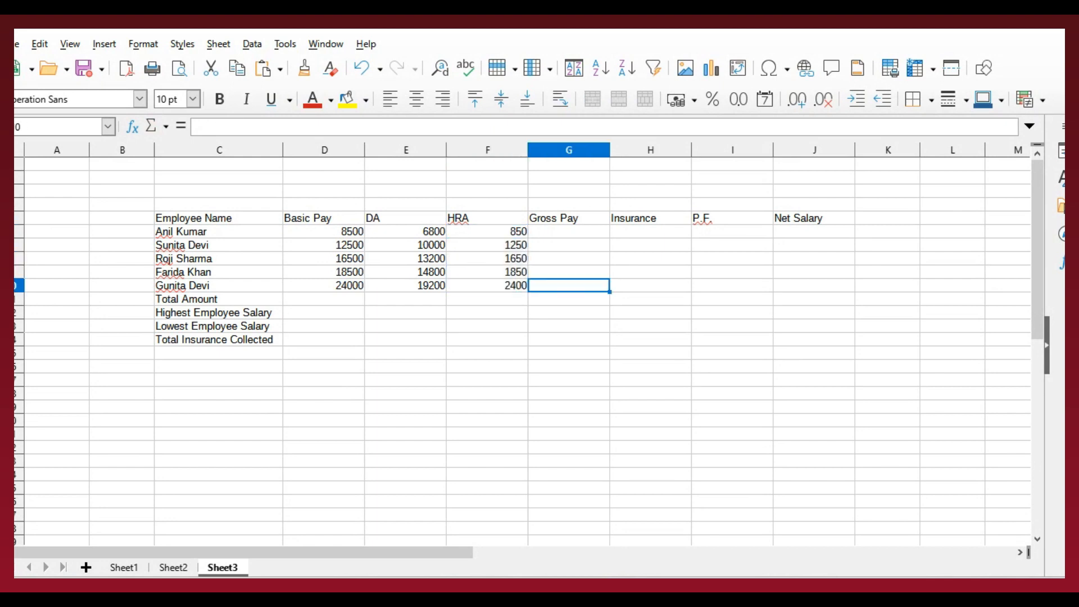
- Switch to Word, recheck how task (b) defines HRA, and return to Calc
{"action": "key", "text": "alt+Tab"}
{"action": "left_click", "coordinate": [653, 290]}
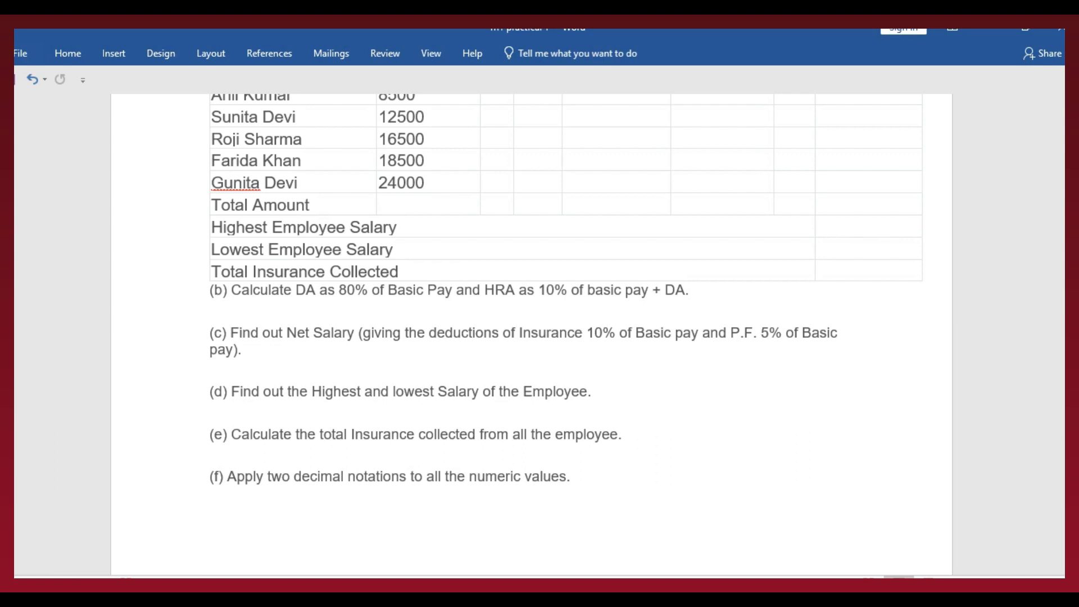
{"action": "key", "text": "alt+Tab"}
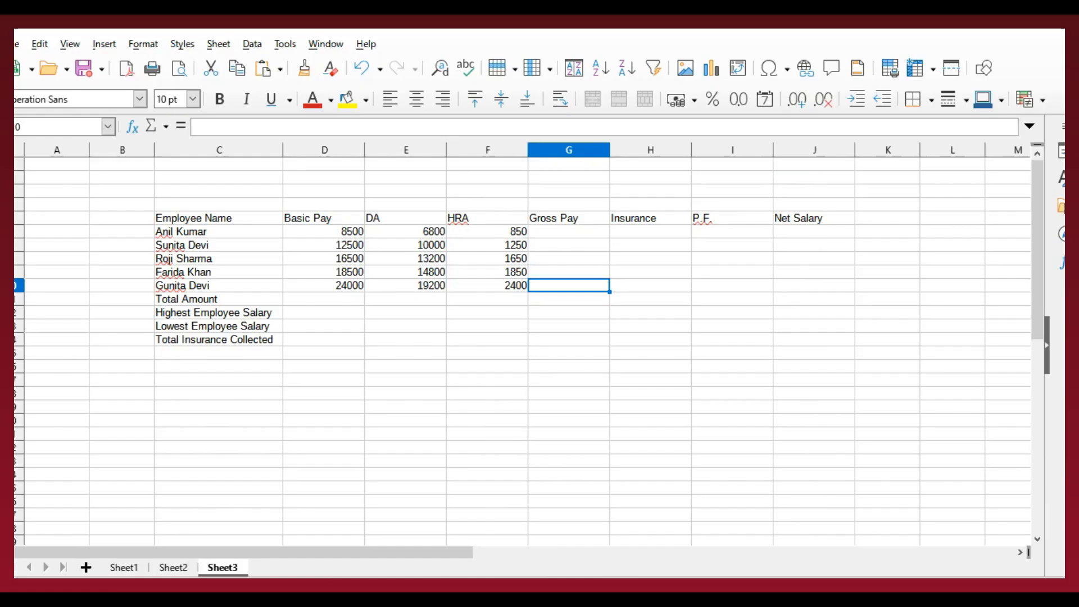
- Extend the HRA formula in F6 to =D6*10%+E6 and fill it down to F10
{"action": "double_click", "coordinate": [487, 231]}
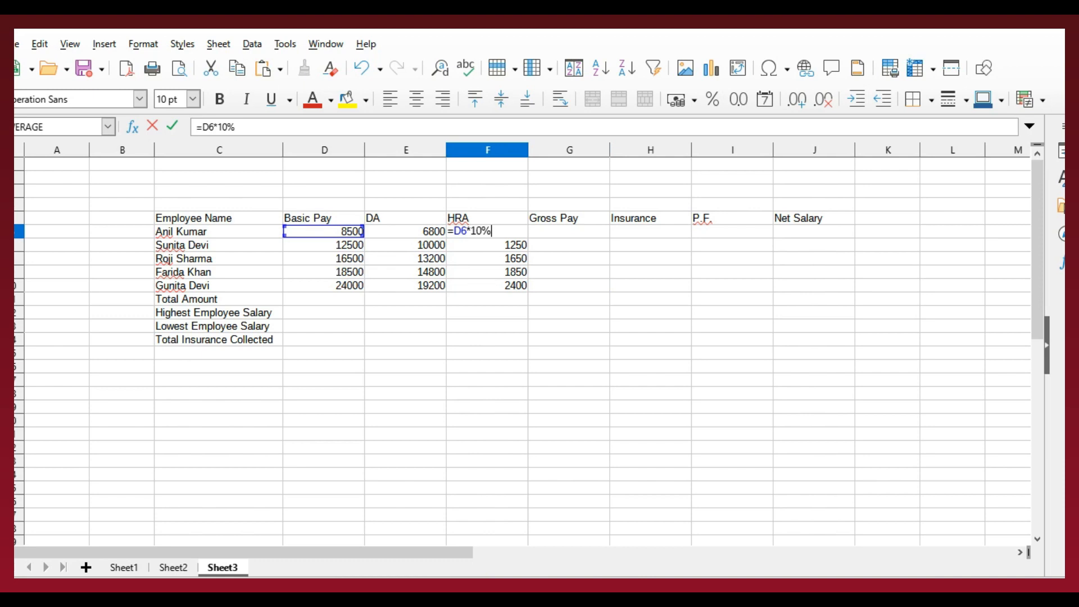
{"action": "type", "text": "+"}
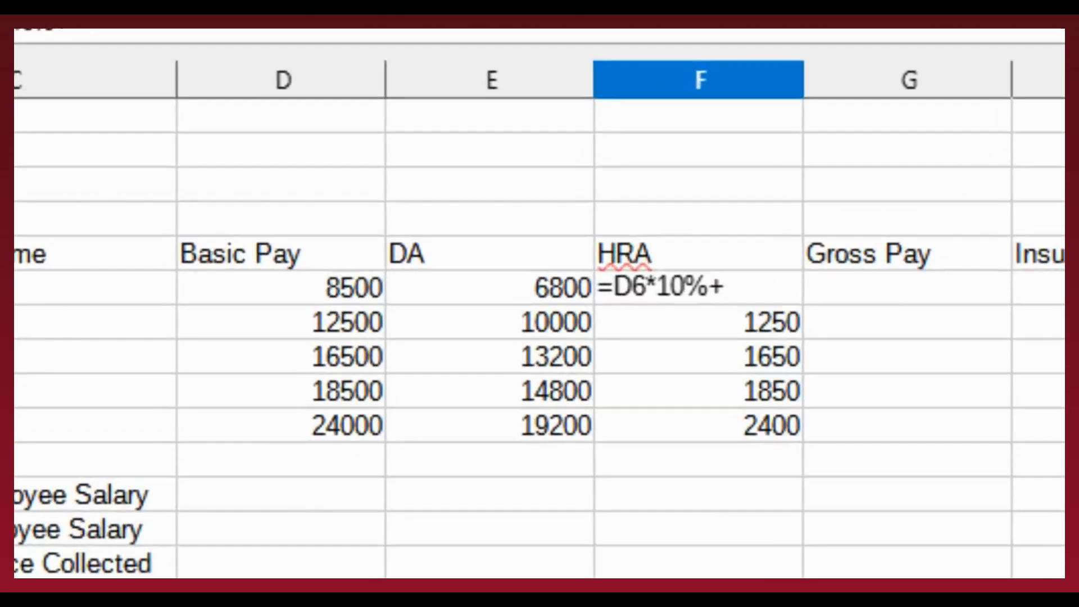
{"action": "left_click", "coordinate": [406, 232]}
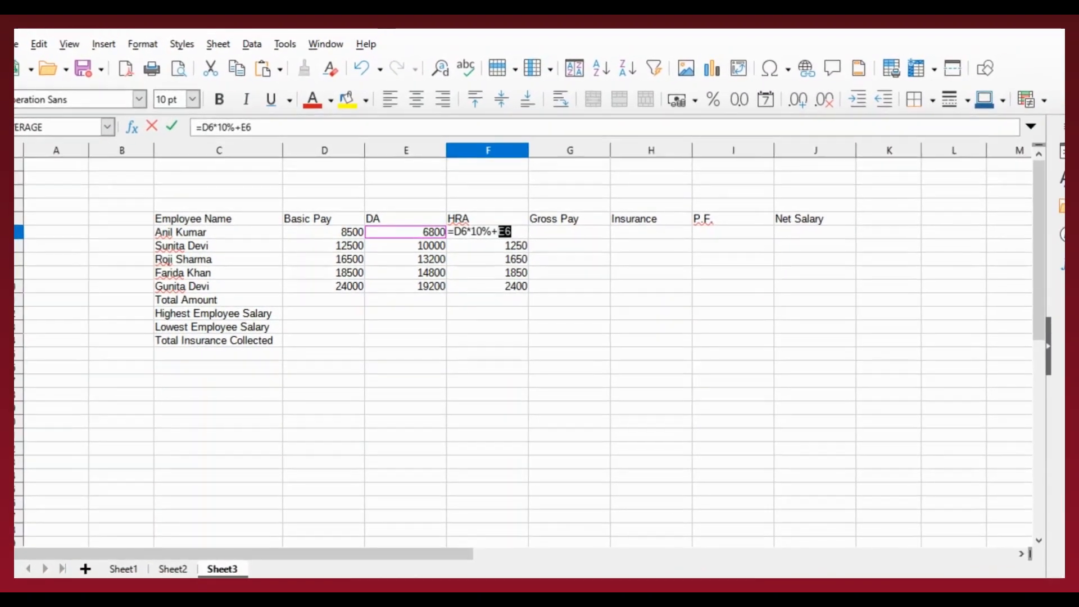
{"action": "key", "text": "Return"}
{"action": "left_click", "coordinate": [760, 304]}
{"action": "left_click_drag", "start_coordinate": [528, 238], "coordinate": [529, 292]}
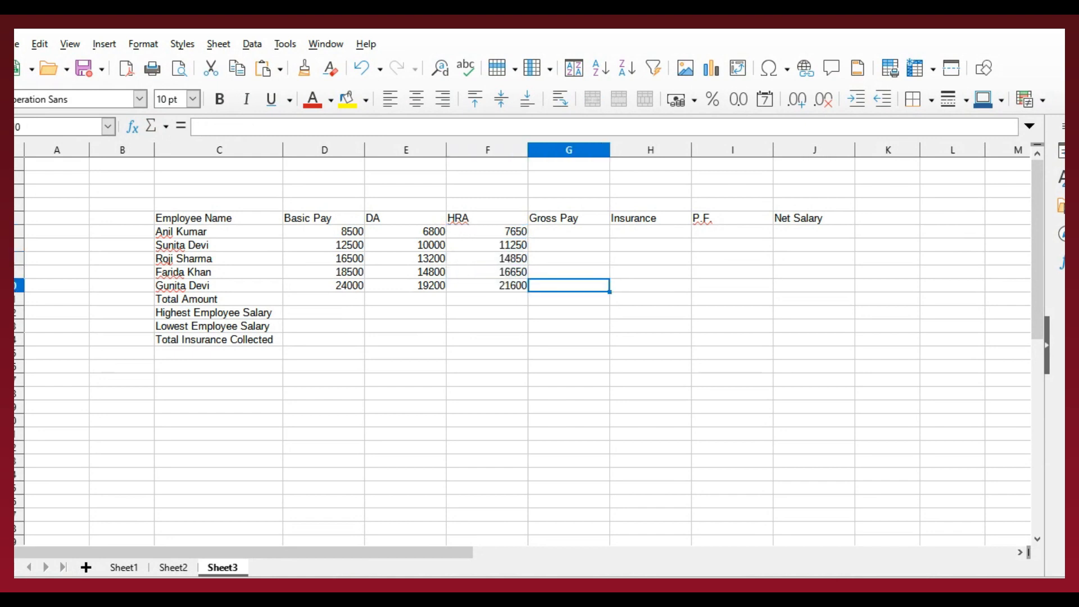
- Switch to Word and read task (c) on Net Salary with its Insurance and P.F. deductions
{"action": "key", "text": "alt+Tab"}
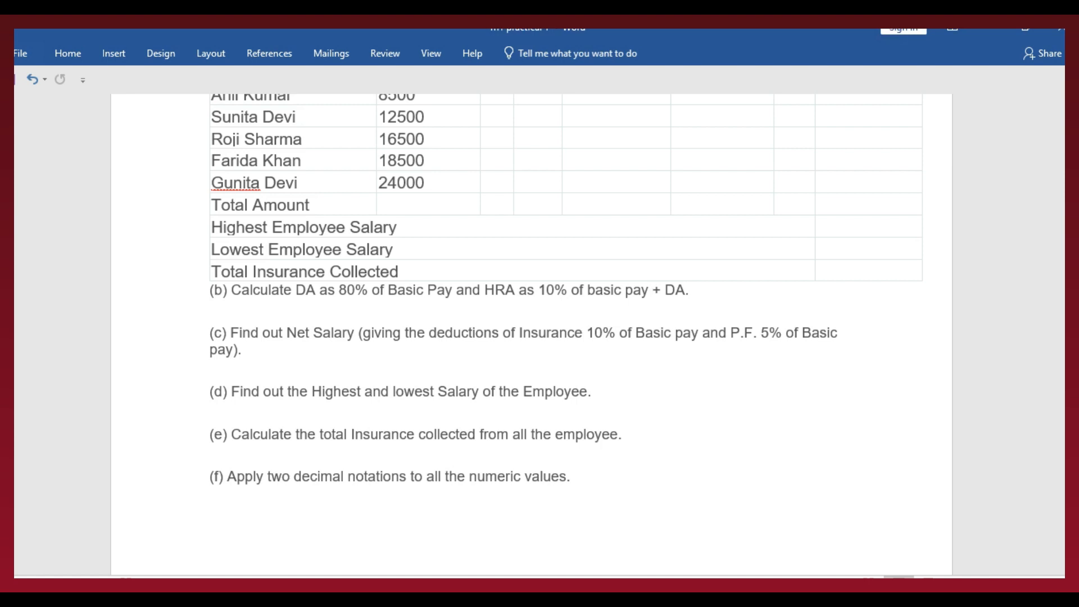
{"action": "left_click_drag", "start_coordinate": [263, 333], "coordinate": [356, 333]}
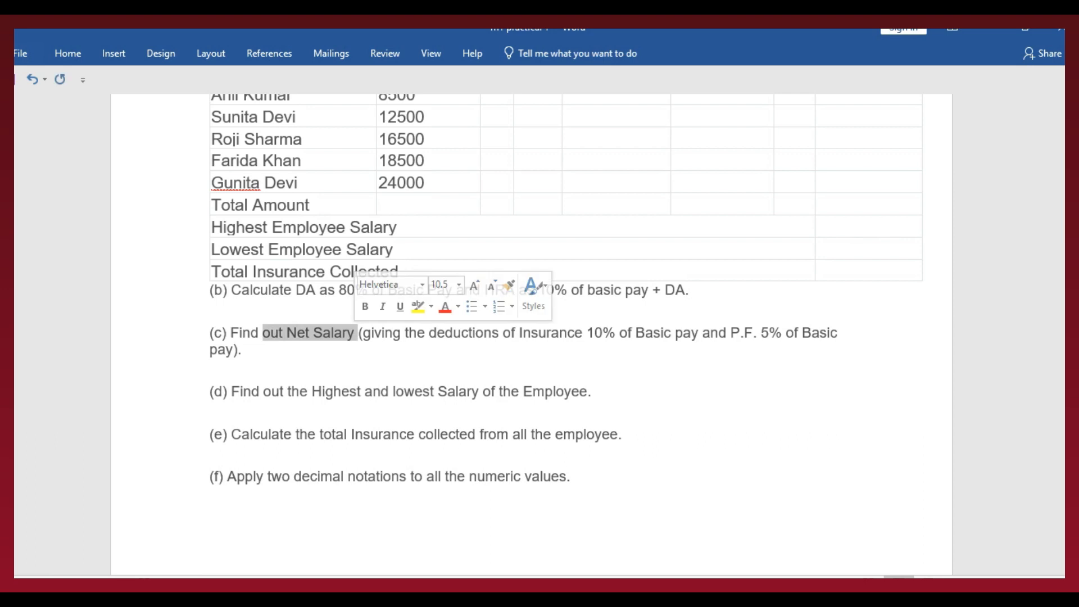
{"action": "left_click_drag", "start_coordinate": [503, 333], "coordinate": [603, 333]}
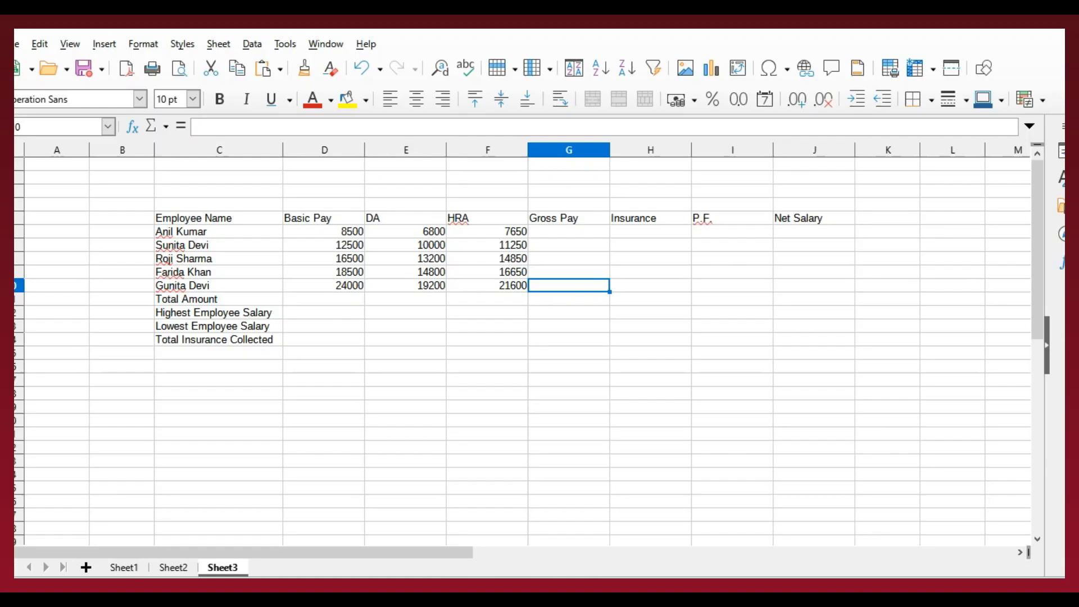
- Calculate Gross Pay in G6 with =SUM(D6:F6) and fill the formula down to G10
{"action": "left_click", "coordinate": [569, 312]}
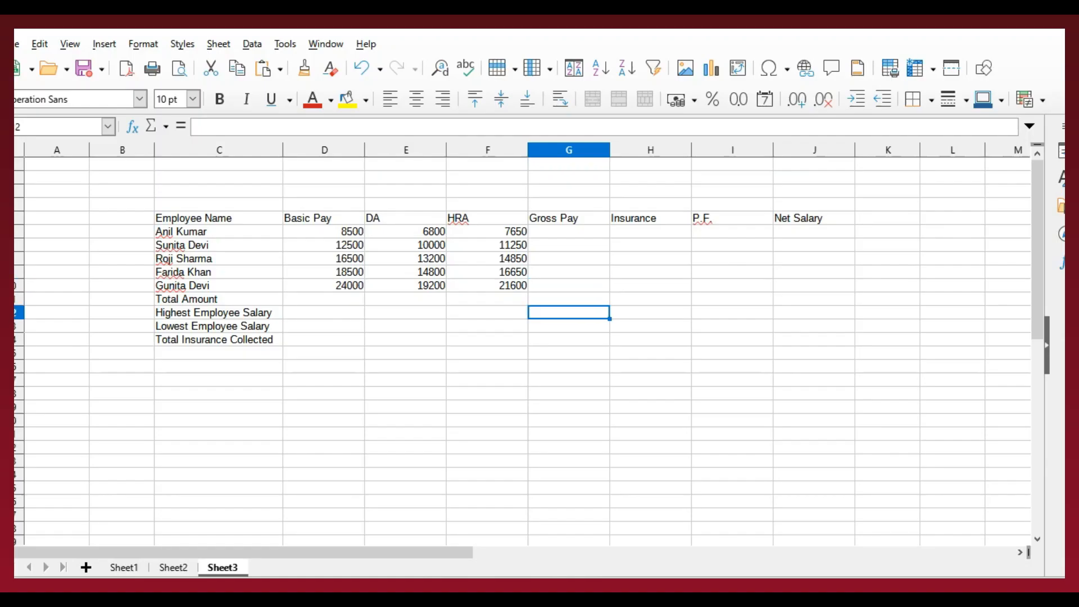
{"action": "left_click", "coordinate": [569, 232]}
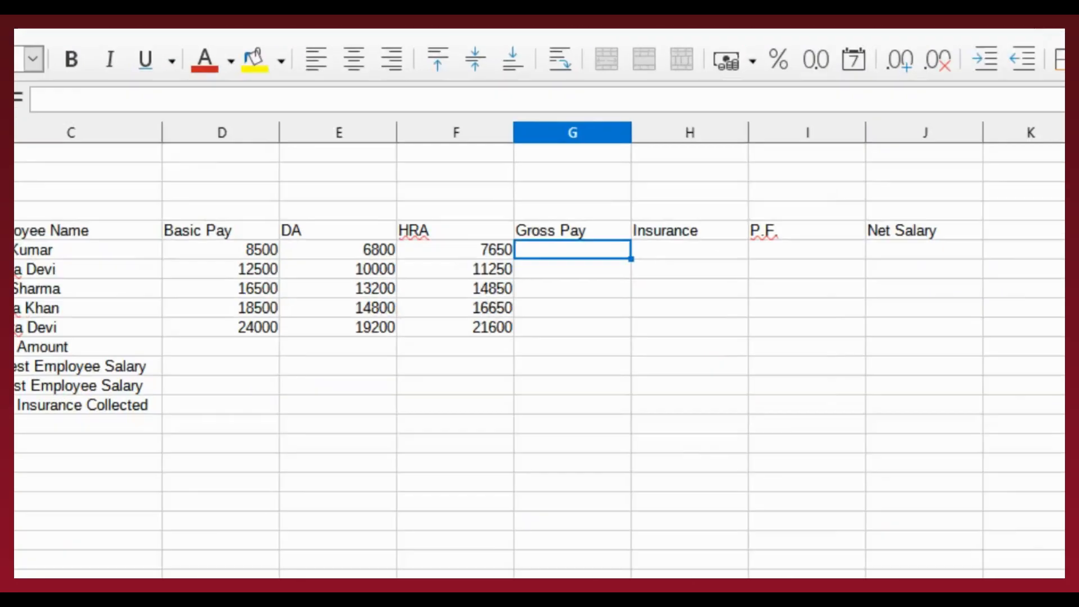
{"action": "type", "text": "="}
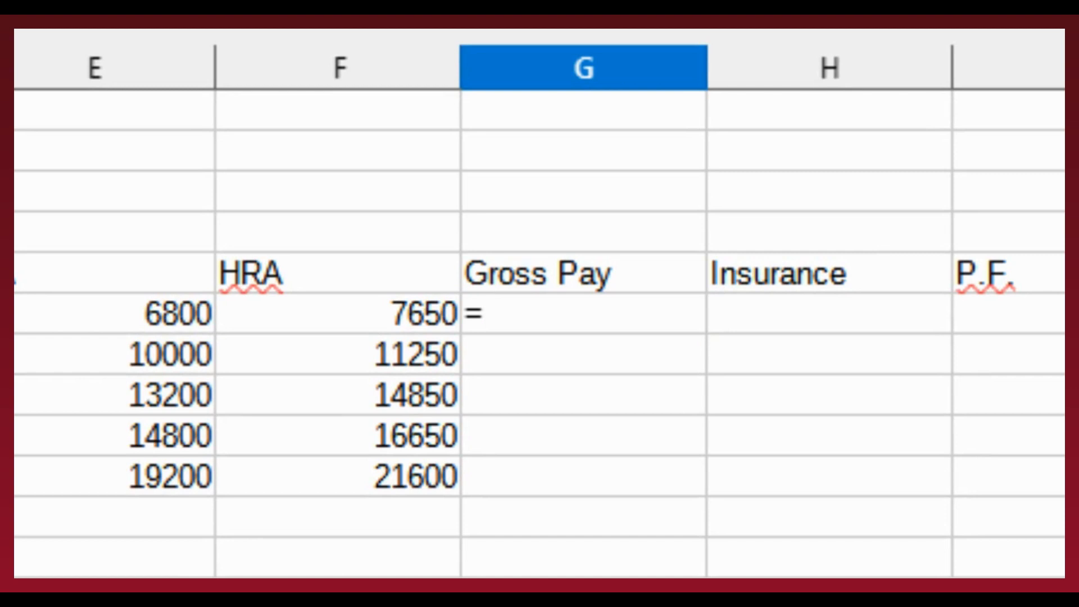
{"action": "type", "text": "sum"}
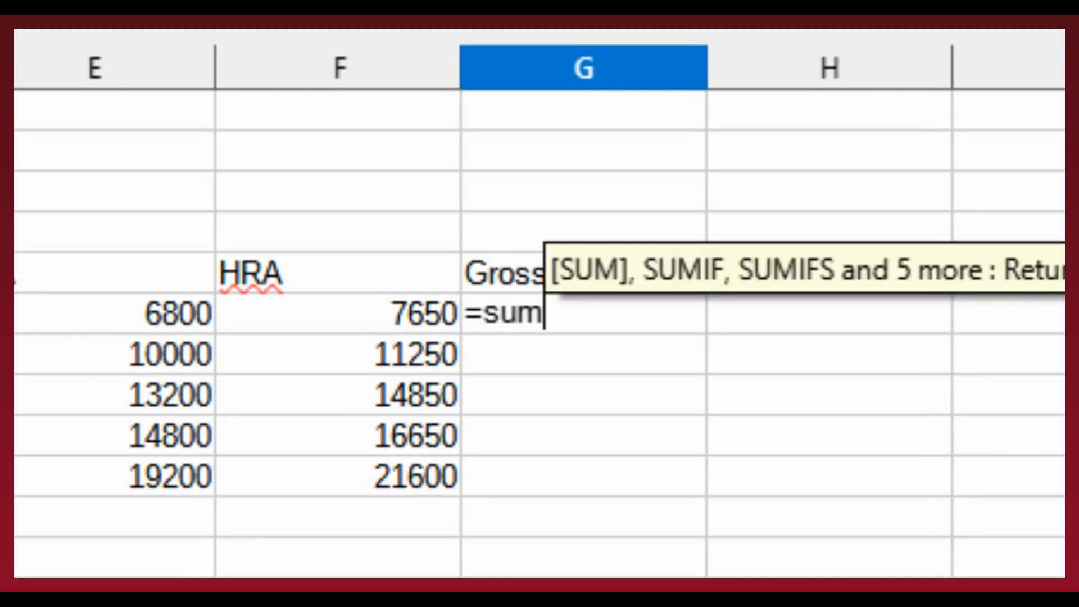
{"action": "type", "text": "("}
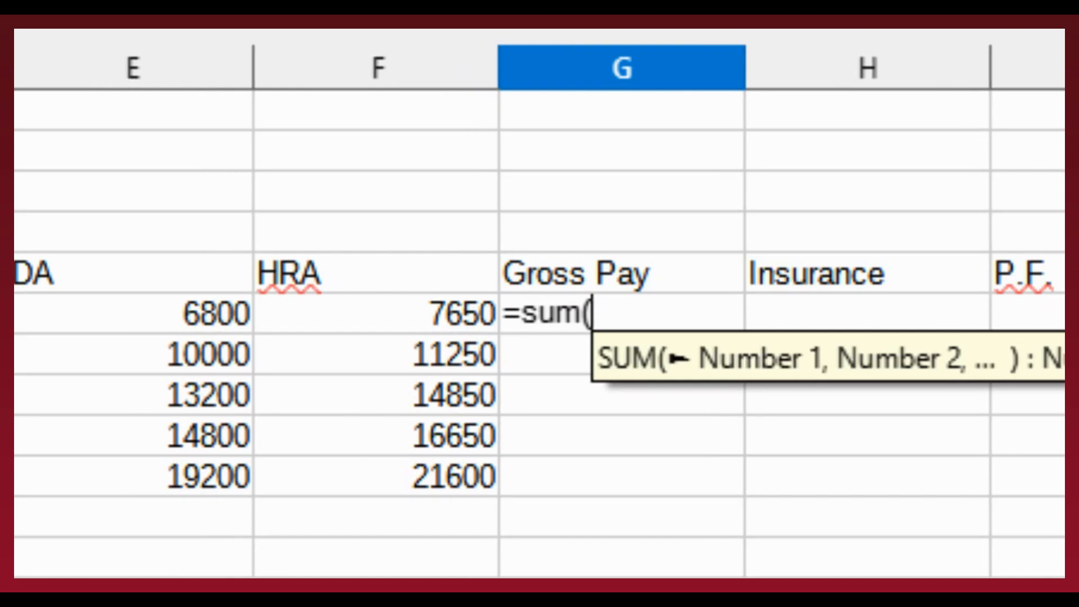
{"action": "left_click_drag", "start_coordinate": [90, 315], "coordinate": [658, 320]}
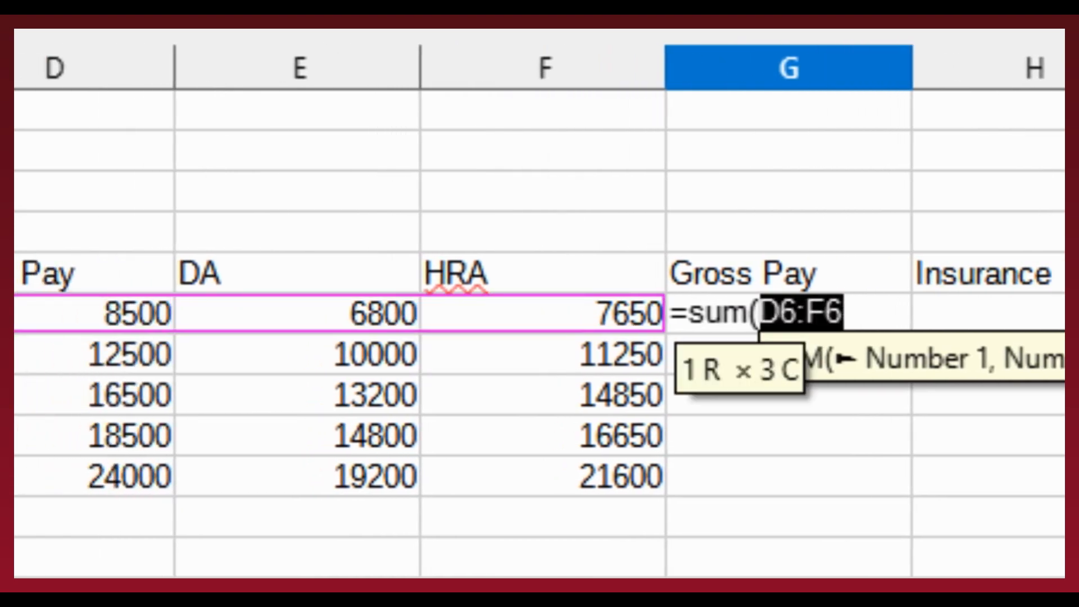
{"action": "type", "text": ")"}
{"action": "key", "text": "Return"}
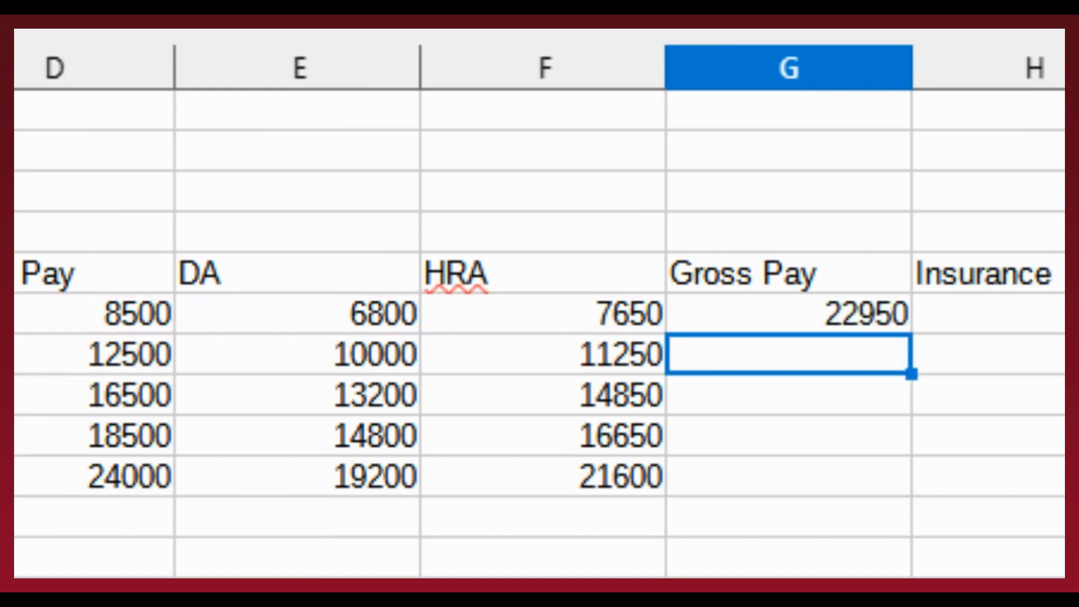
{"action": "left_click", "coordinate": [789, 314]}
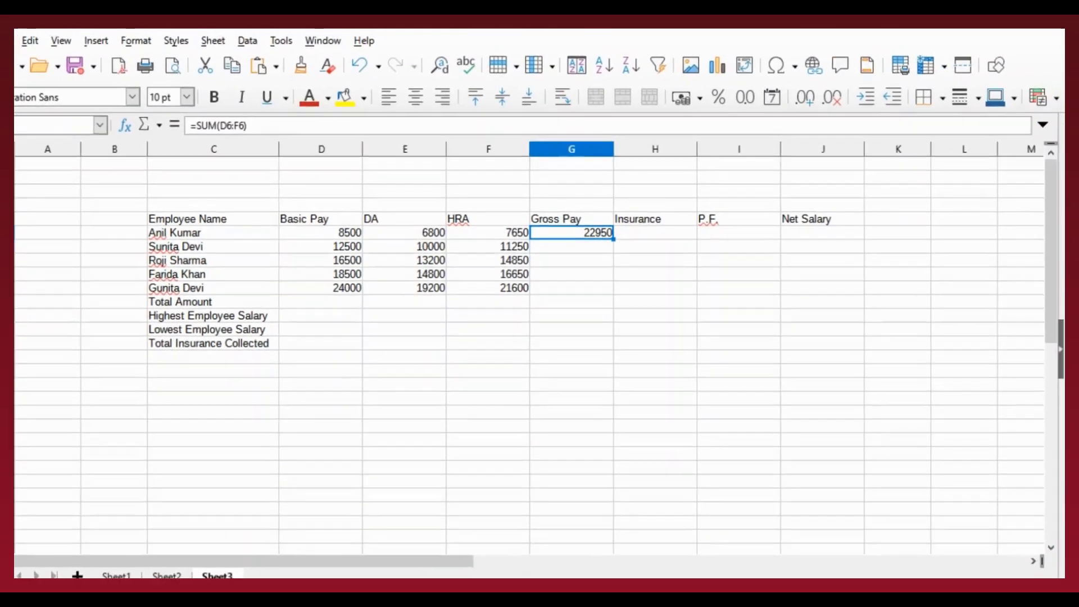
{"action": "left_click_drag", "start_coordinate": [912, 333], "coordinate": [905, 437]}
{"action": "left_click_drag", "start_coordinate": [606, 273], "coordinate": [606, 286]}
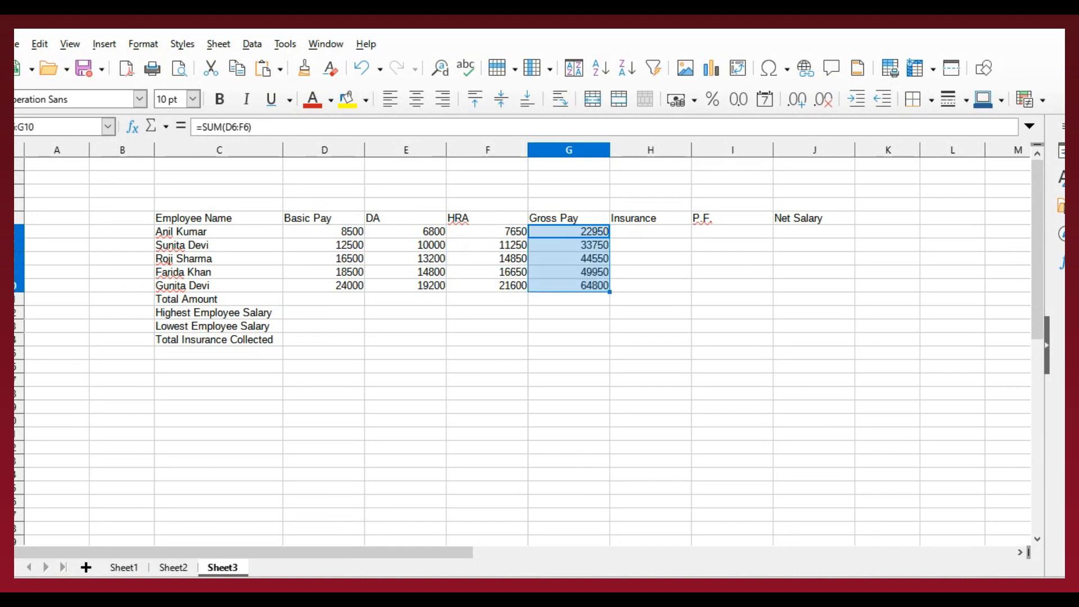
- Switch to Word, reread task (c) on the Insurance and P.F. deductions, and return to Calc
{"action": "left_click", "coordinate": [650, 285]}
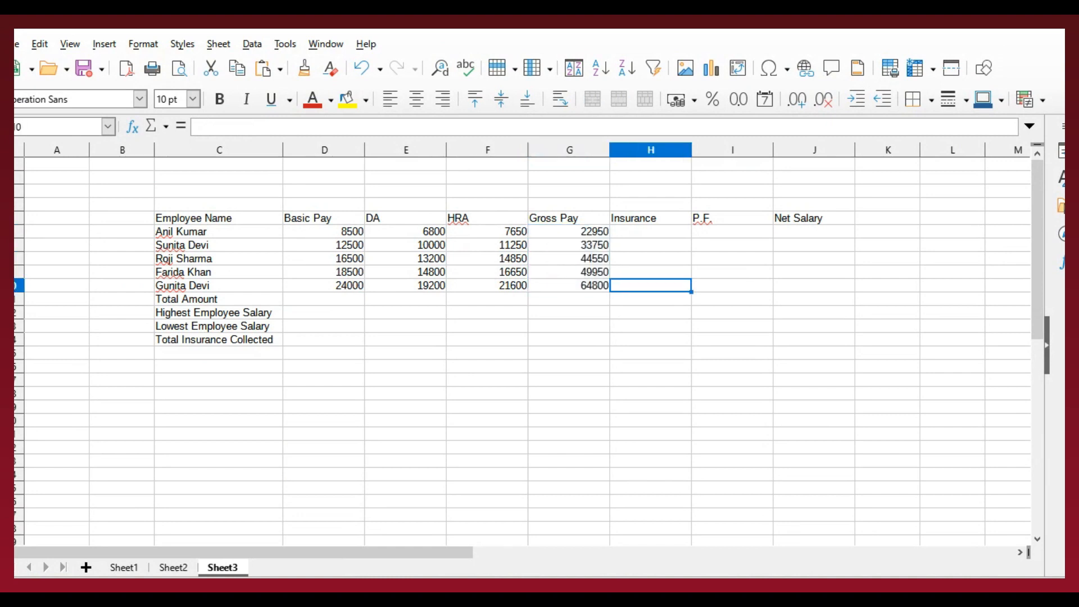
{"action": "key", "text": "alt+Tab"}
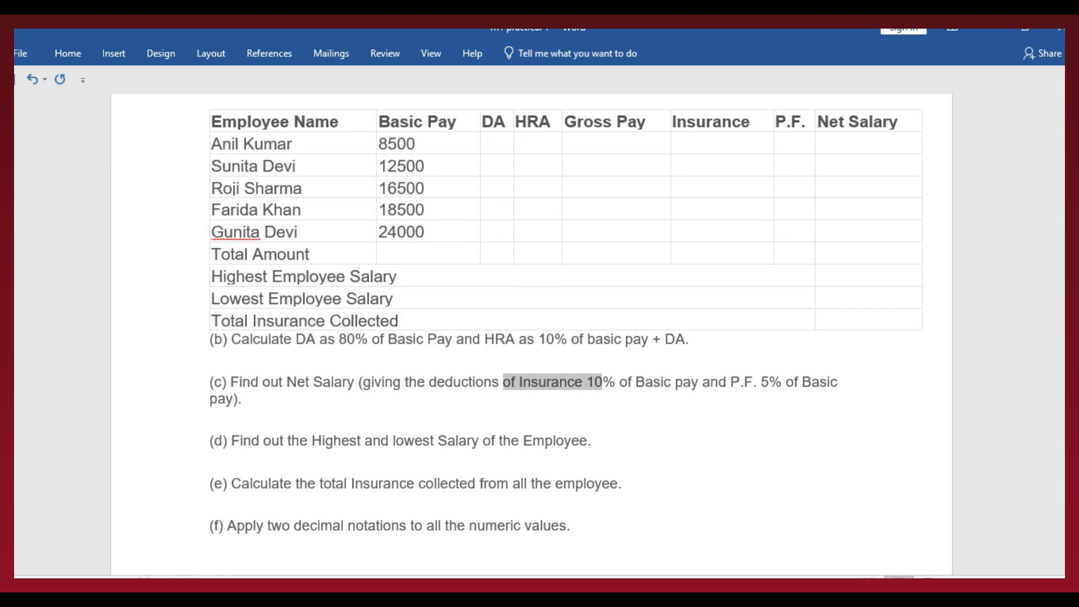
{"action": "left_click_drag", "start_coordinate": [230, 382], "coordinate": [358, 383]}
{"action": "left_click", "coordinate": [243, 399]}
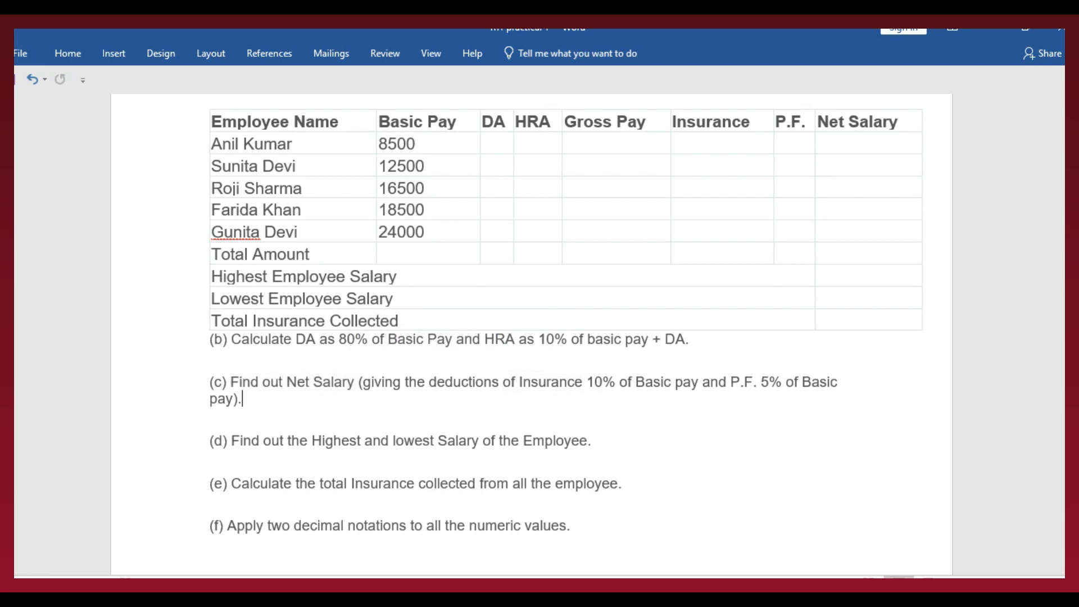
{"action": "scroll", "coordinate": [532, 337], "scroll_direction": "down", "scroll_amount": 1}
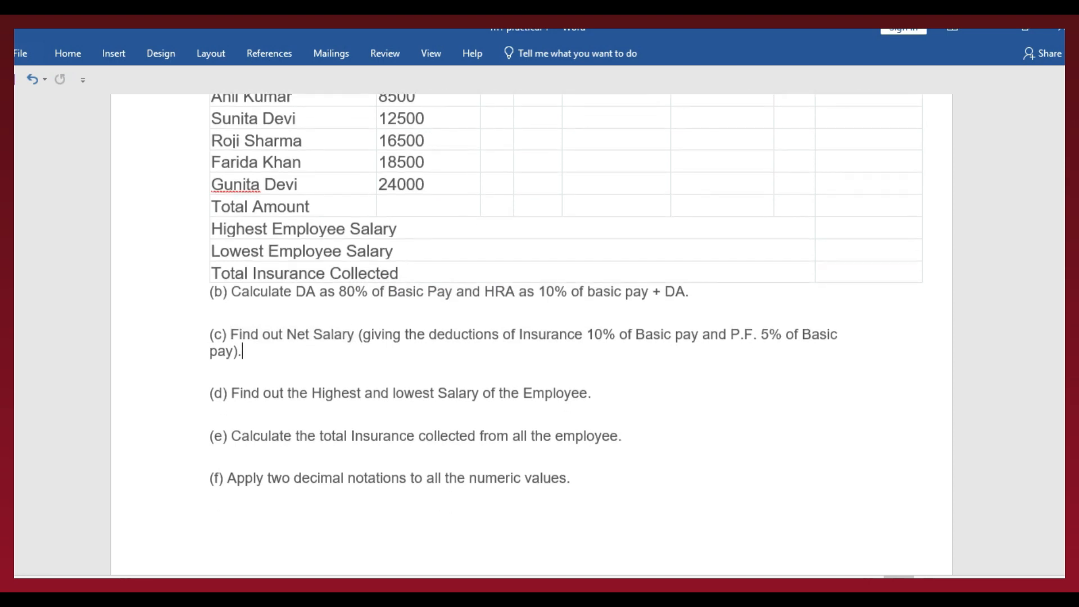
{"action": "key", "text": "alt+Tab"}
- Calculate Insurance in H6 with =D6*10% and fill the formula down to H10
{"action": "left_click", "coordinate": [650, 232]}
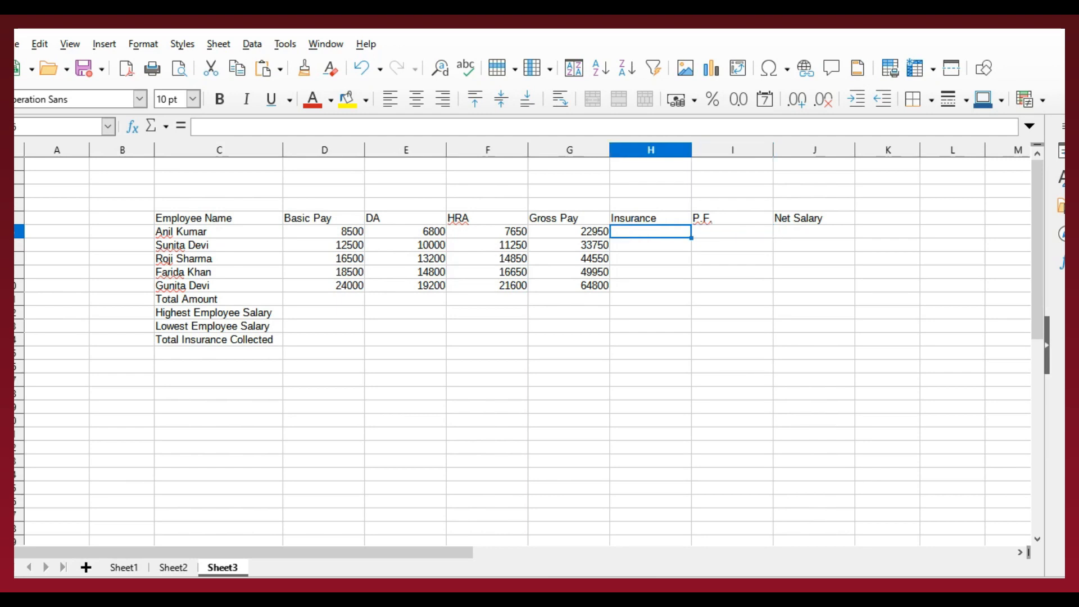
{"action": "type", "text": "="}
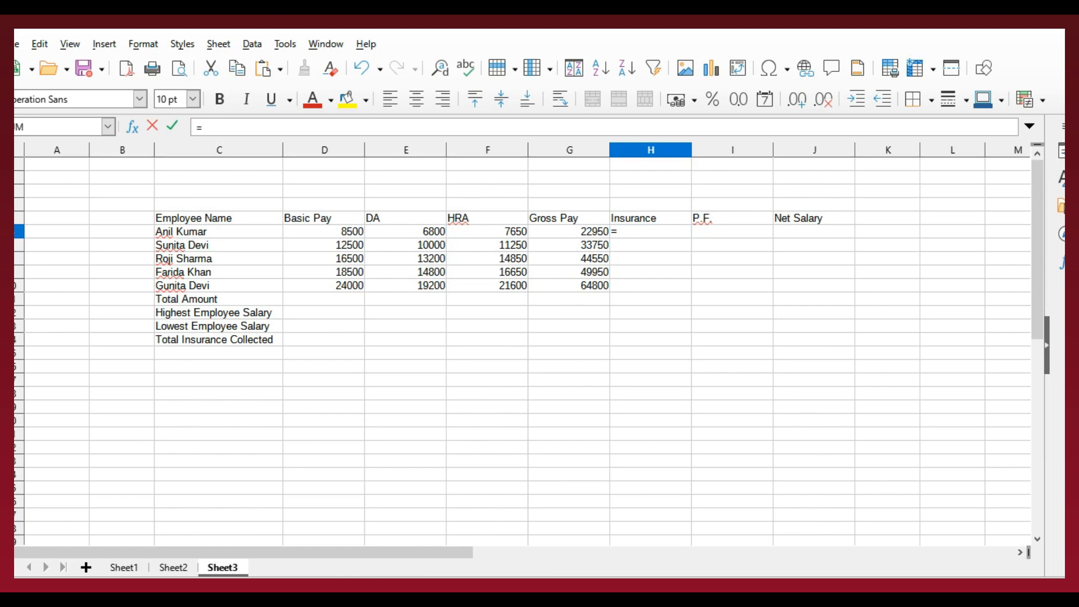
{"action": "left_click", "coordinate": [324, 232]}
{"action": "type", "text": "*1"}
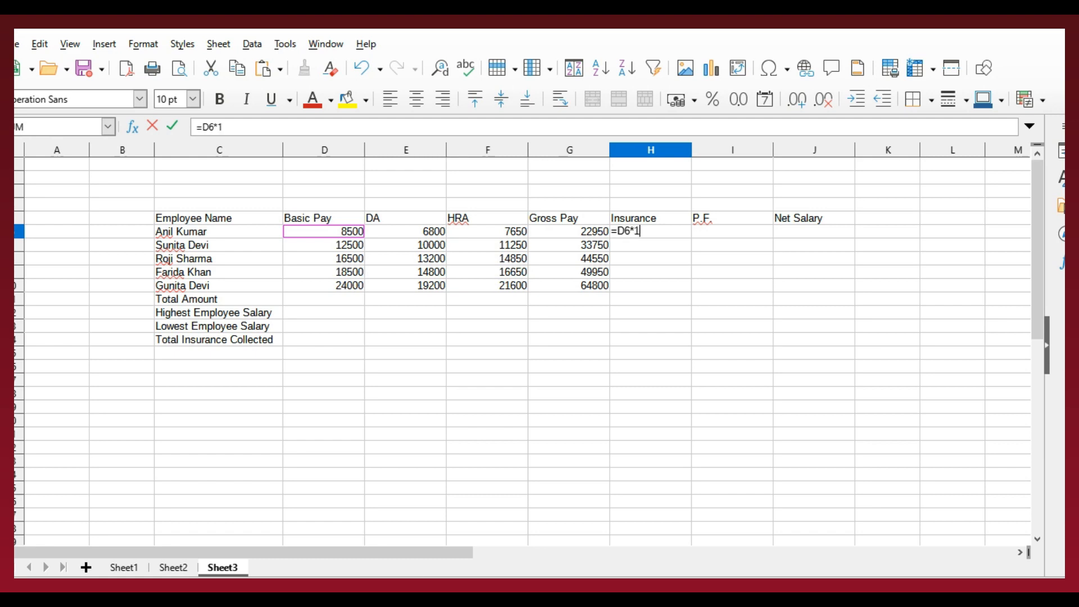
{"action": "type", "text": "0%"}
{"action": "key", "text": "Return"}
{"action": "key", "text": "Up"}
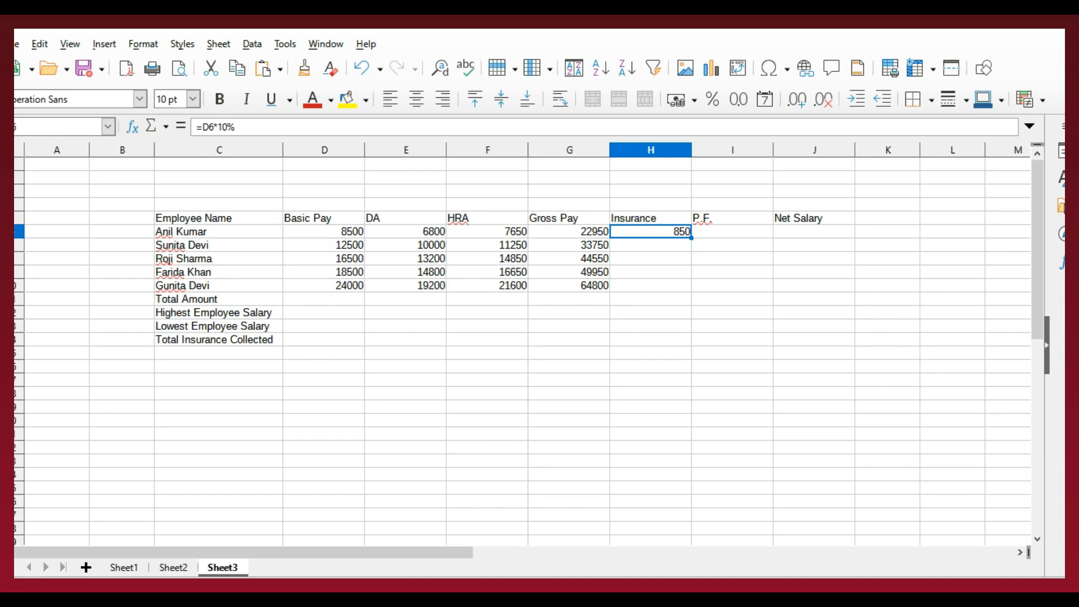
{"action": "left_click_drag", "start_coordinate": [691, 238], "coordinate": [690, 287]}
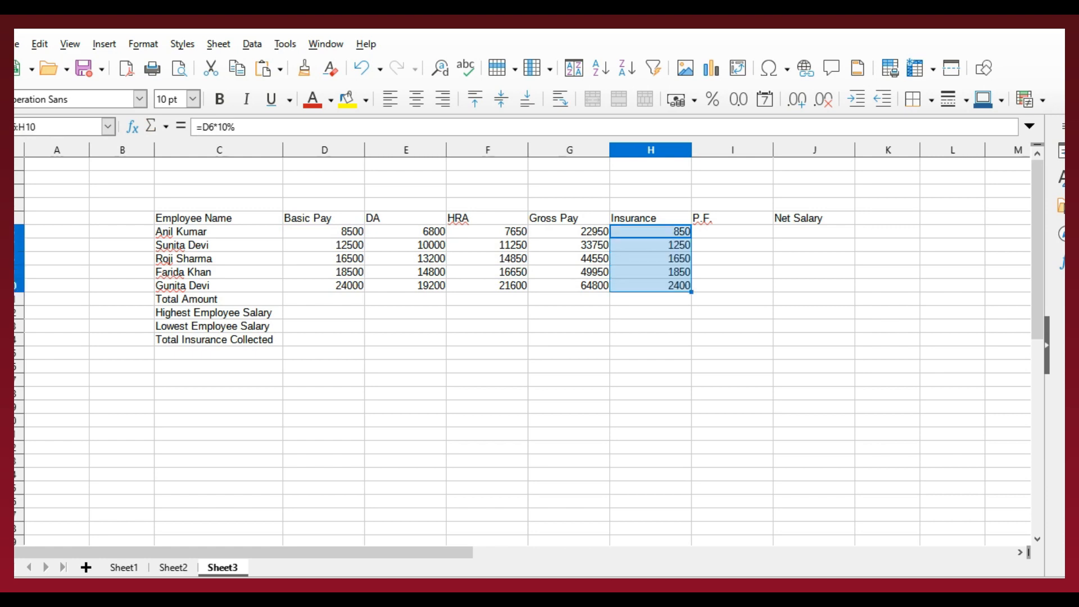
- Switch to Word, recheck the P.F. rate in task (c), and return to Calc
{"action": "left_click", "coordinate": [732, 232]}
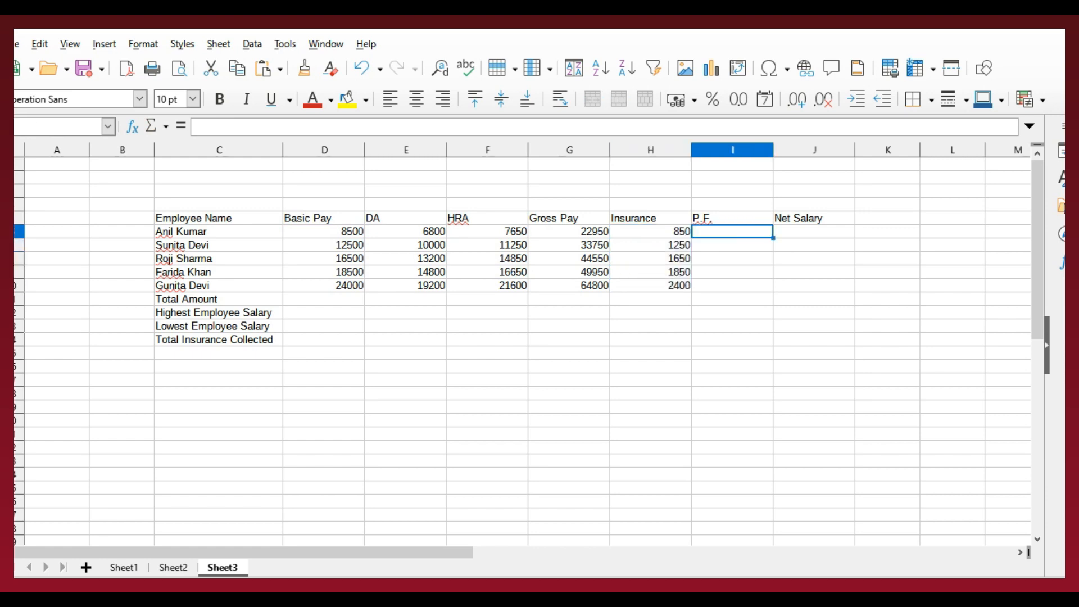
{"action": "key", "text": "alt+Tab"}
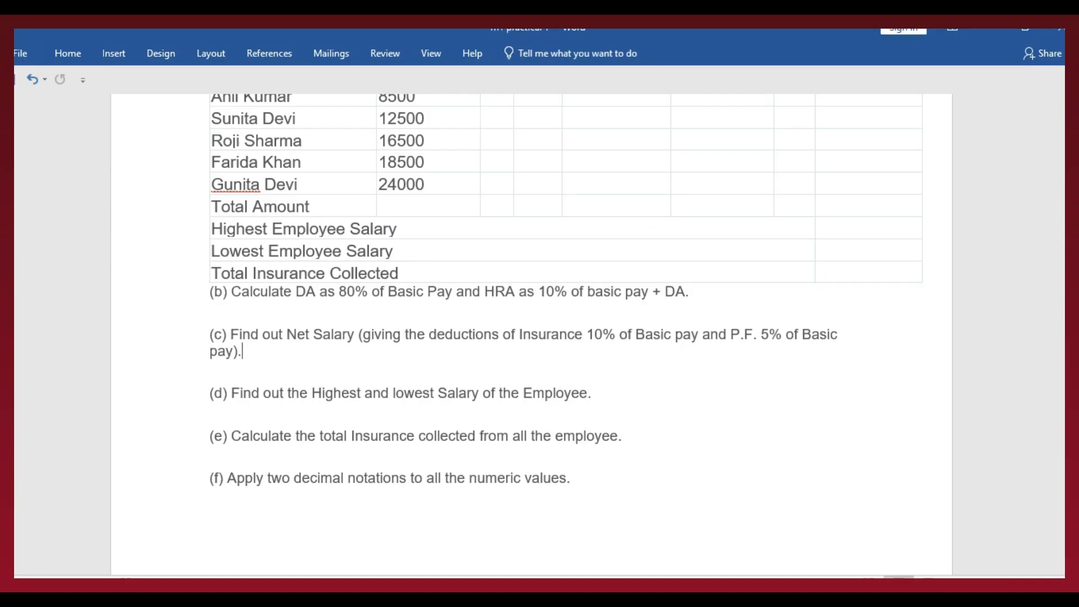
{"action": "key", "text": "alt+Tab"}
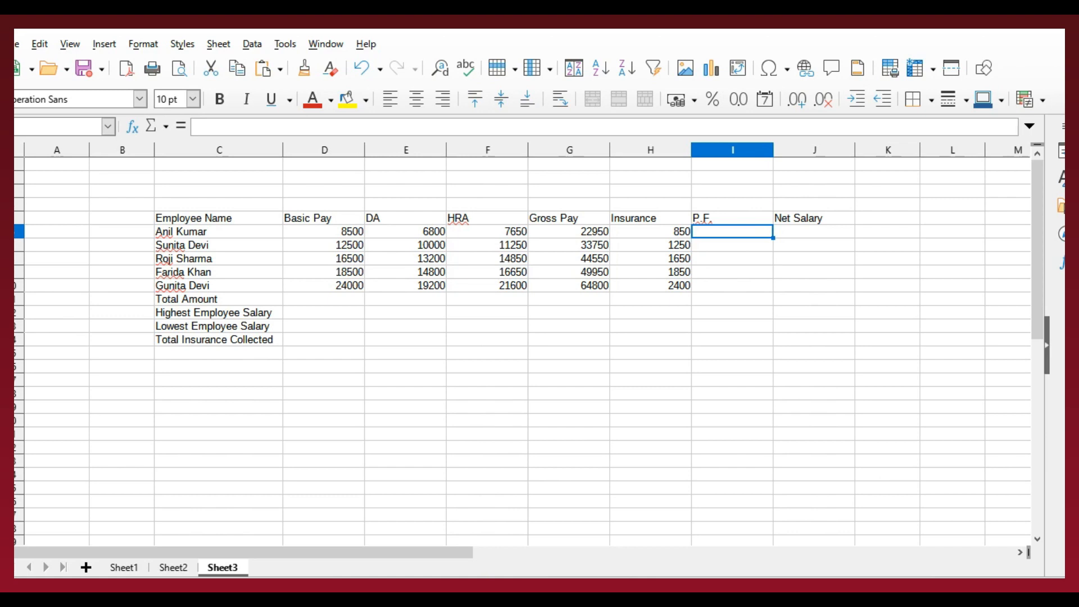
- Calculate P.F. in I6 with =D6*5% and fill the formula down to I10
{"action": "type", "text": "="}
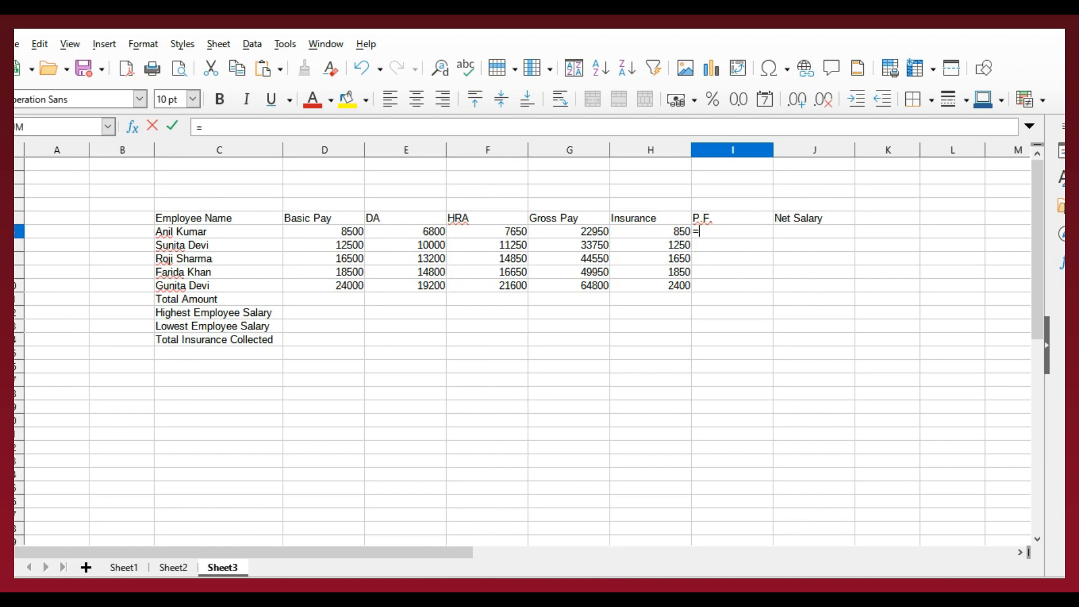
{"action": "left_click", "coordinate": [324, 232]}
{"action": "type", "text": "*5%"}
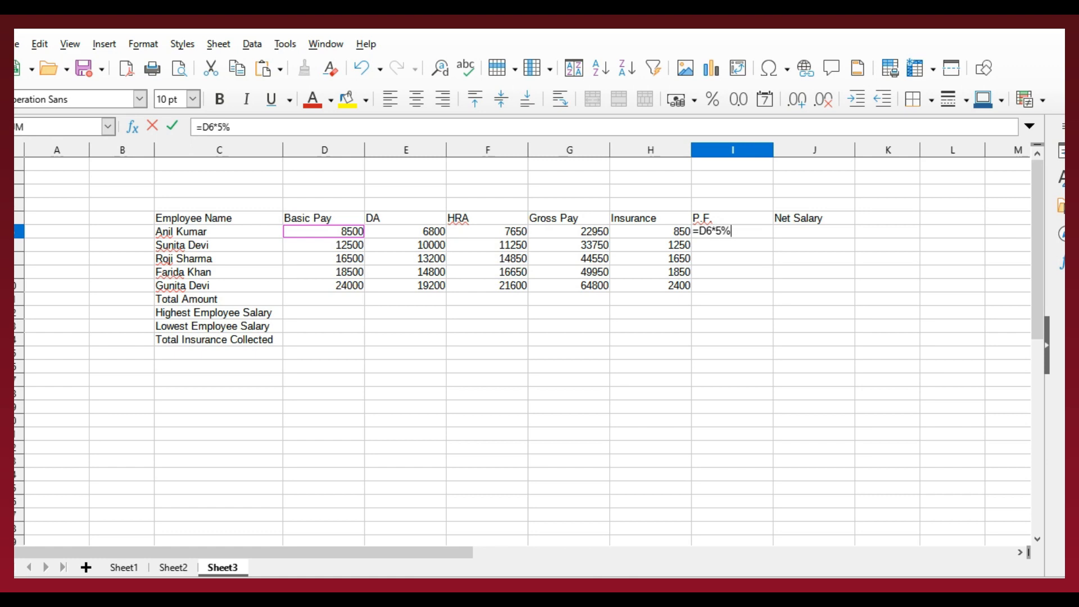
{"action": "key", "text": "Return"}
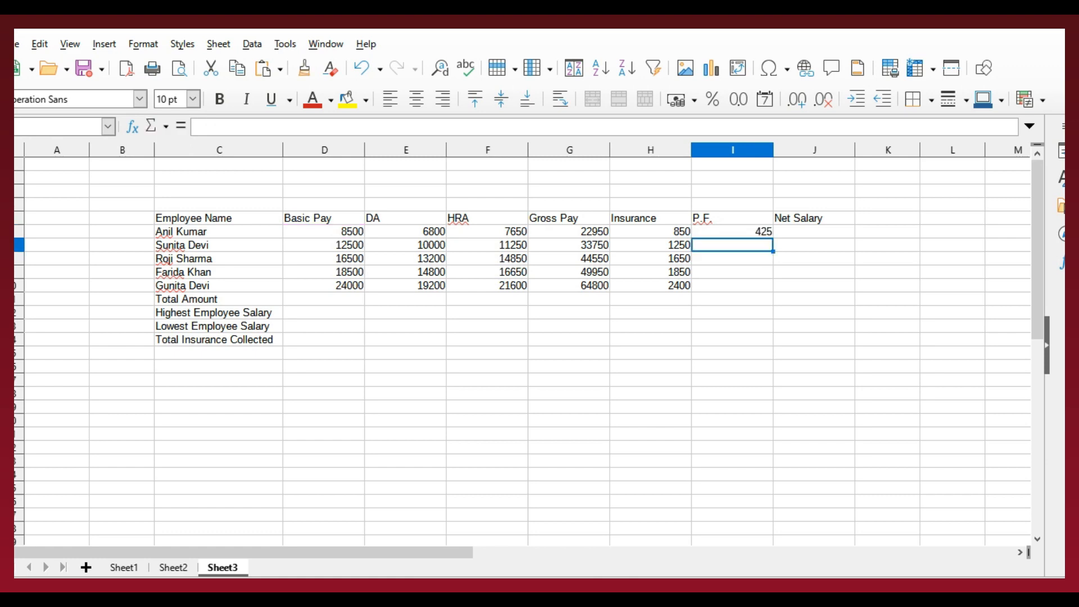
{"action": "left_click", "coordinate": [732, 232]}
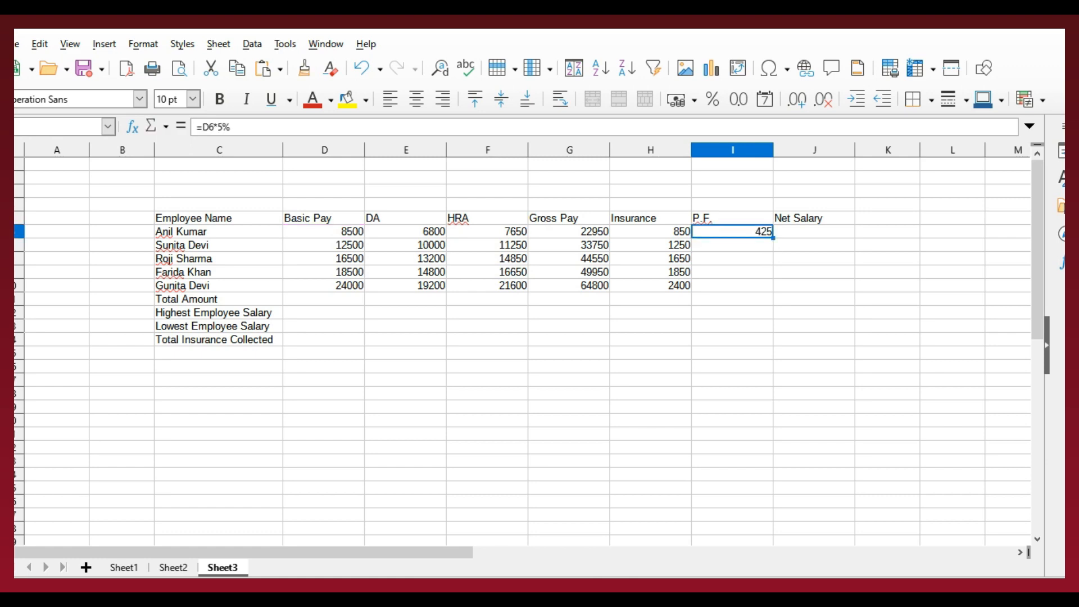
{"action": "left_click_drag", "start_coordinate": [773, 238], "coordinate": [773, 289]}
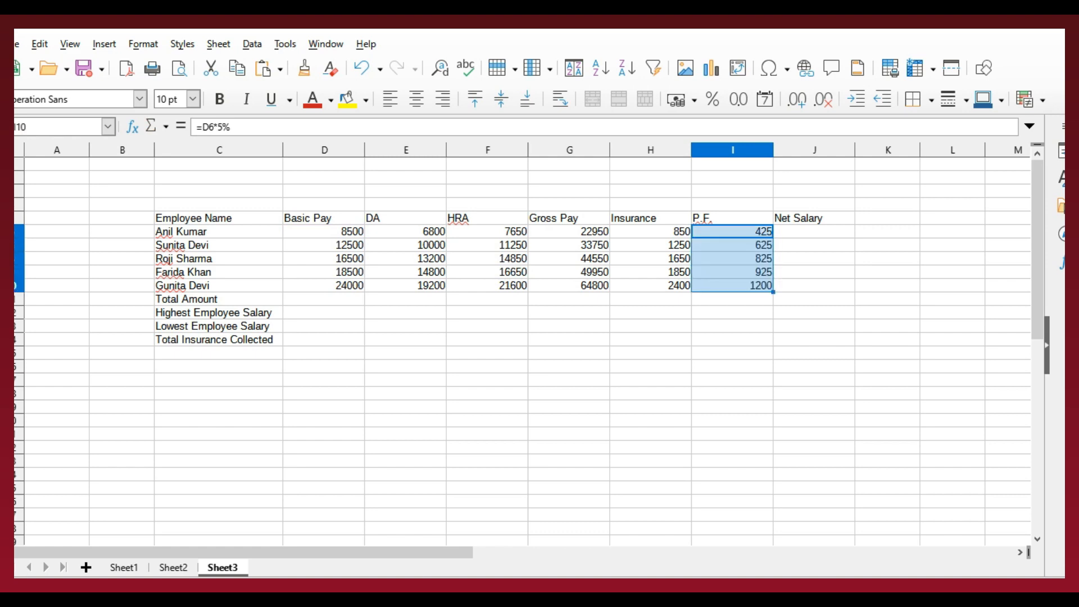
{"action": "left_click", "coordinate": [814, 272]}
{"action": "left_click", "coordinate": [651, 231]}
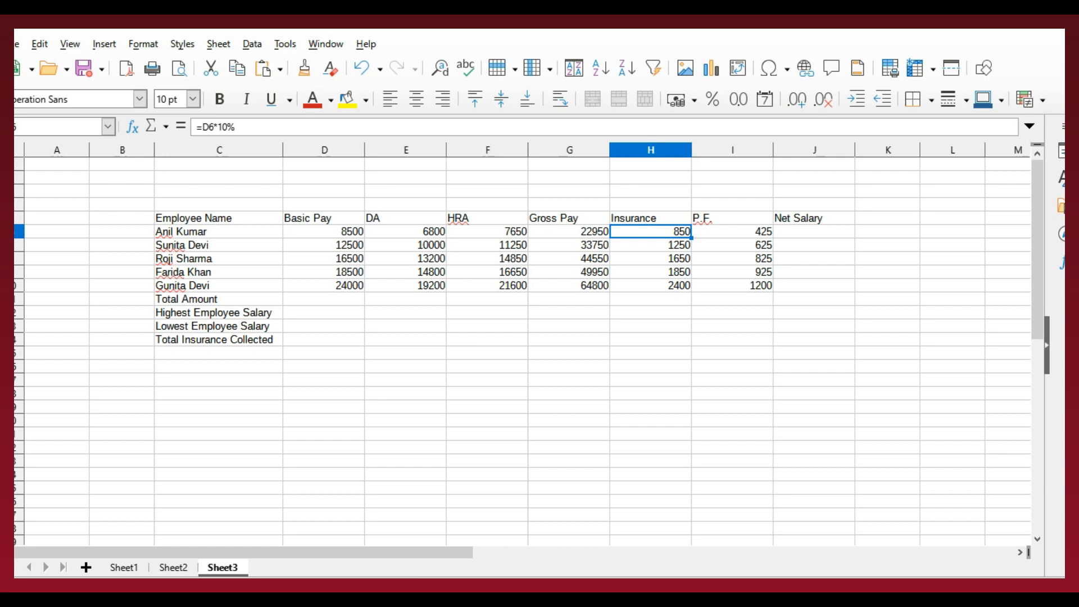
{"action": "left_click", "coordinate": [733, 218]}
{"action": "left_click", "coordinate": [732, 232]}
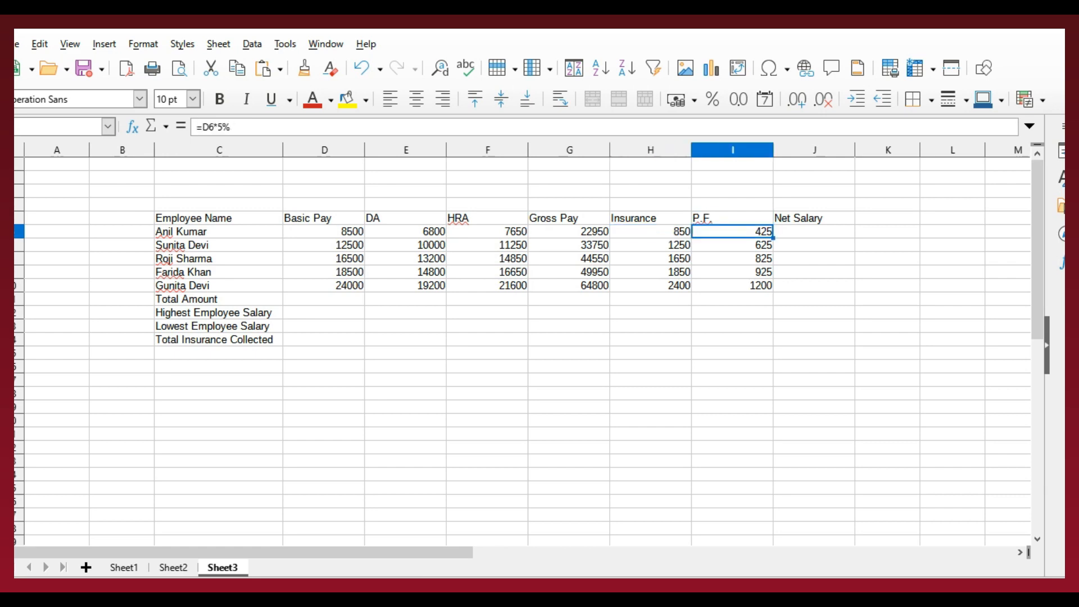
{"action": "left_click_drag", "start_coordinate": [651, 232], "coordinate": [733, 232]}
{"action": "left_click", "coordinate": [570, 231]}
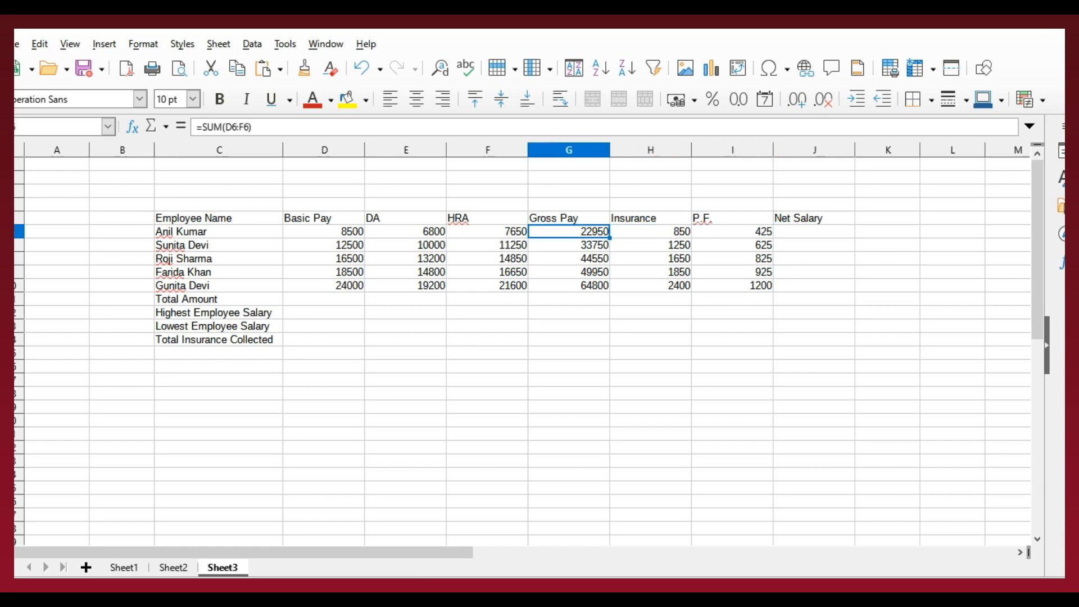
- Calculate Net Salary in J6 by subtracting Insurance and P.F. from Gross Pay with =G6-(H6+I6)
{"action": "left_click", "coordinate": [814, 232]}
{"action": "type", "text": "="}
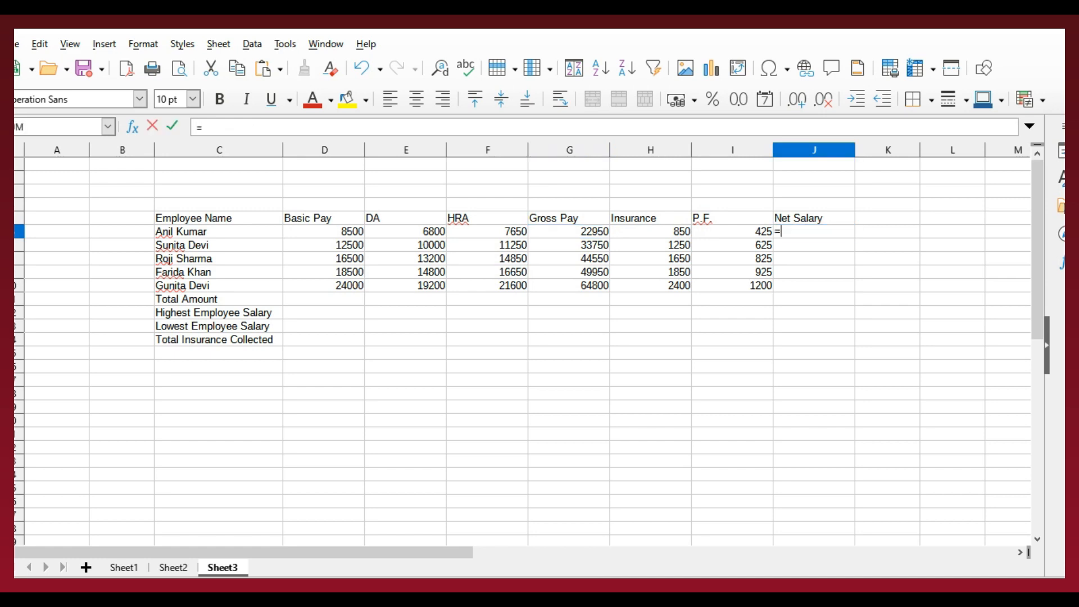
{"action": "left_click", "coordinate": [570, 232]}
{"action": "type", "text": "-("}
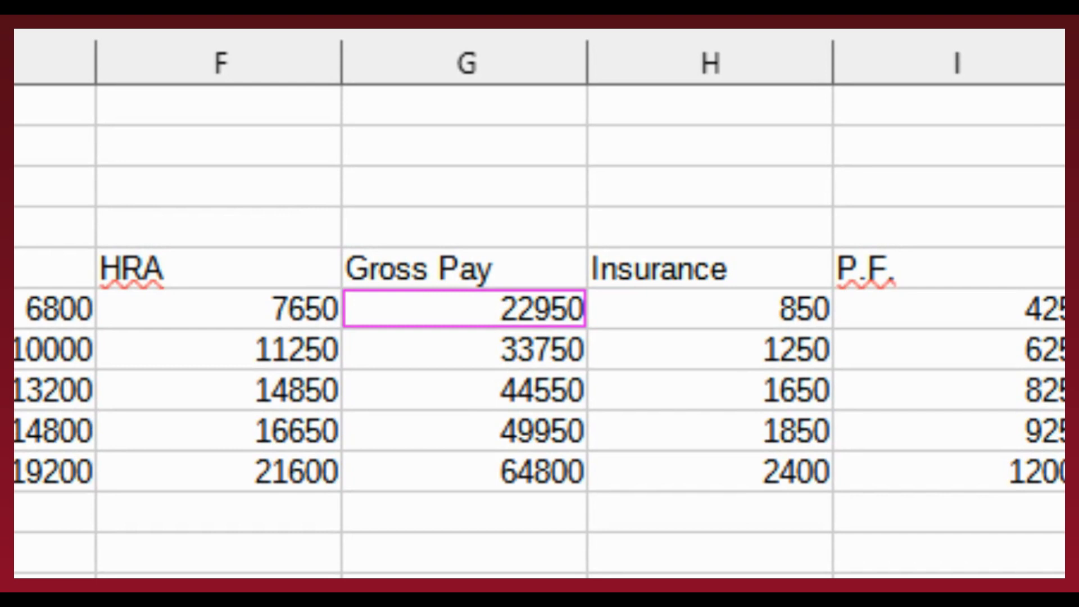
{"action": "left_click", "coordinate": [711, 309]}
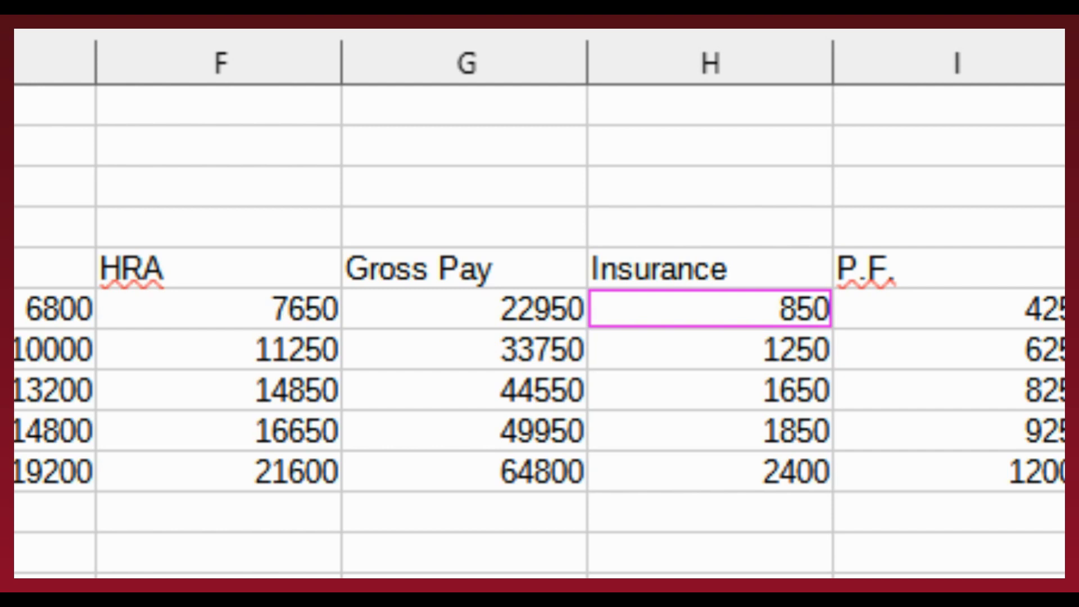
{"action": "left_click", "coordinate": [951, 309]}
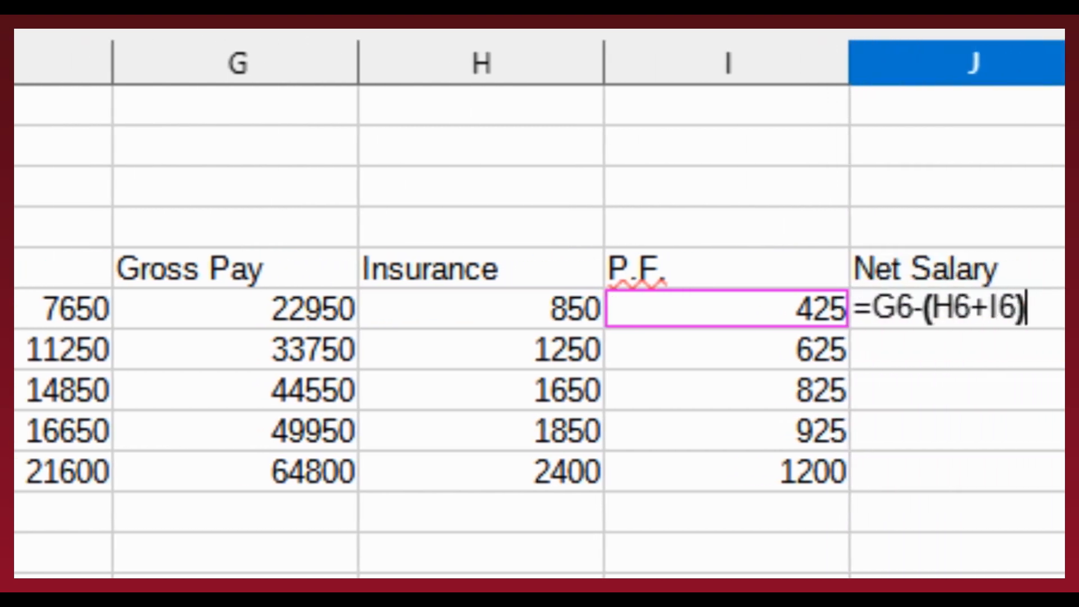
{"action": "key", "text": "Return"}
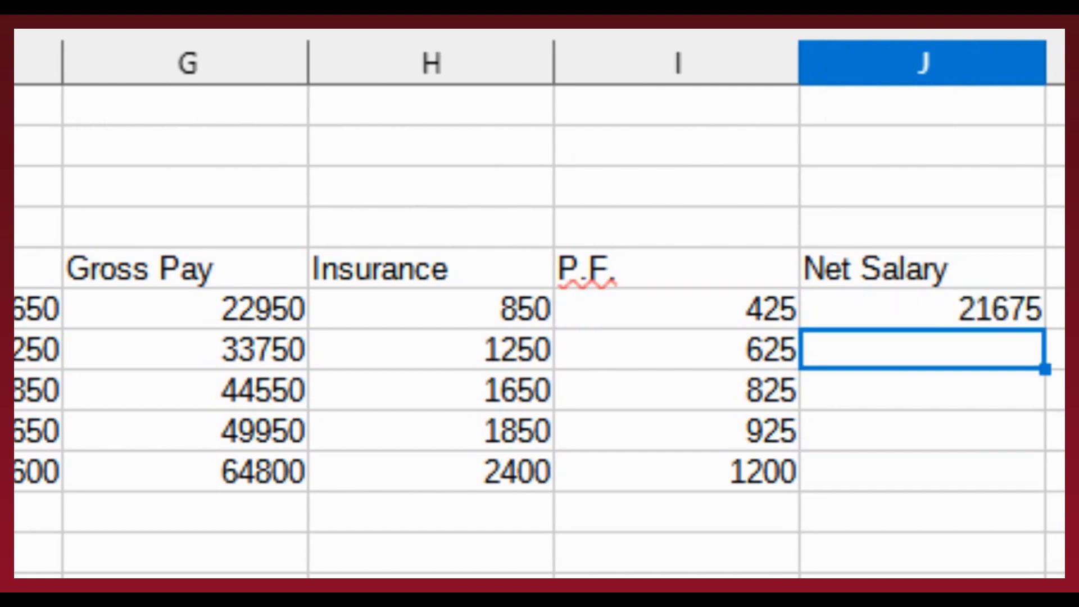
{"action": "left_click", "coordinate": [923, 308]}
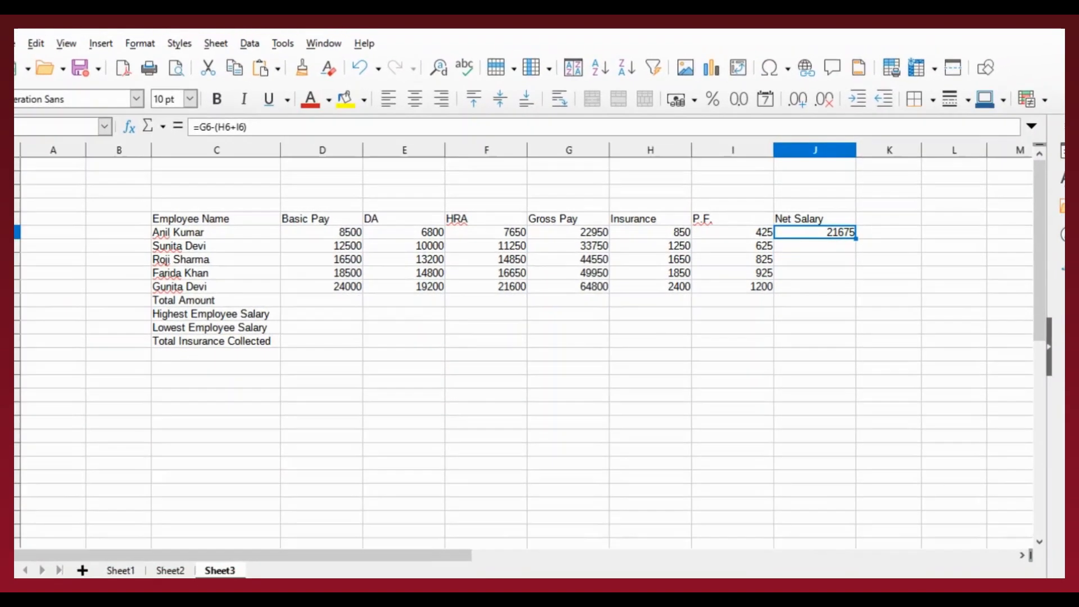
- Fill the Net Salary formula from J6 down to J10 for the remaining employees
{"action": "left_click_drag", "start_coordinate": [854, 238], "coordinate": [855, 288]}
{"action": "left_click", "coordinate": [888, 272]}
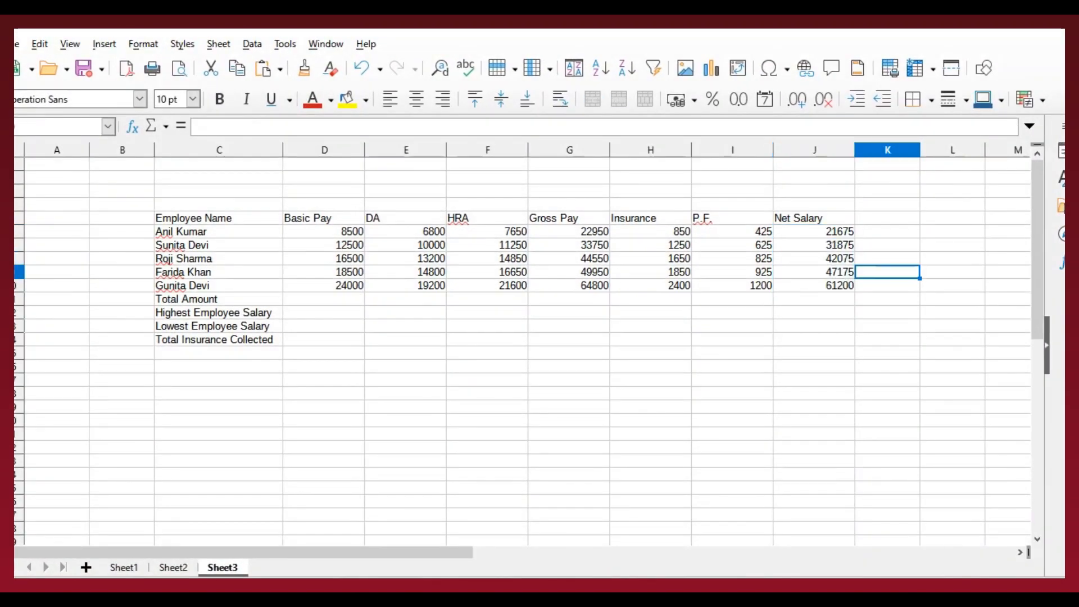
{"action": "scroll", "coordinate": [888, 272], "scroll_direction": "down", "scroll_amount": 2}
{"action": "scroll", "coordinate": [889, 272], "scroll_direction": "up", "scroll_amount": 3}
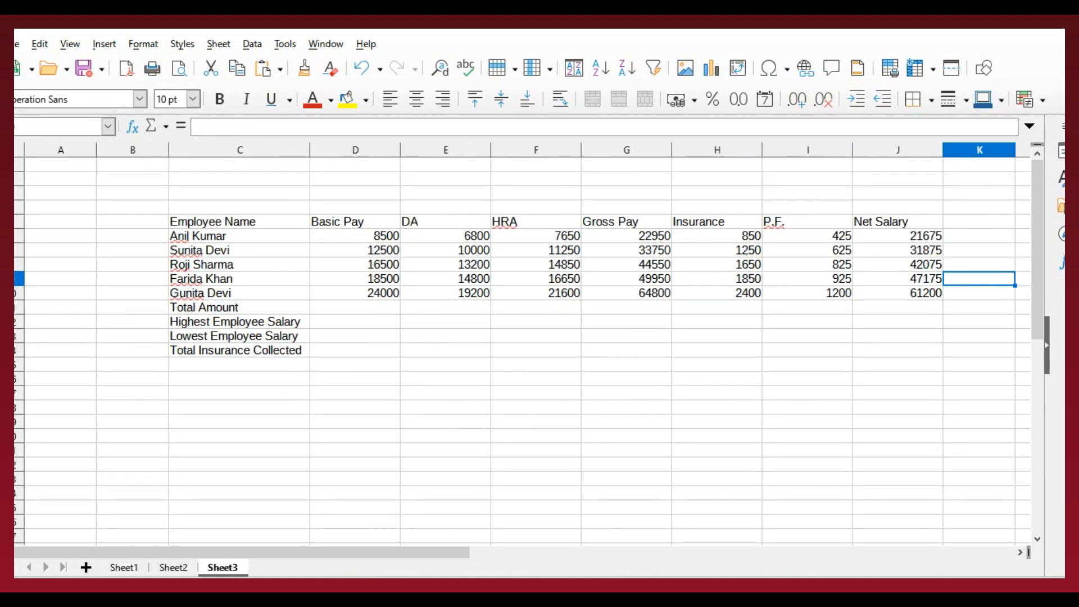
{"action": "scroll", "coordinate": [888, 272], "scroll_direction": "up", "scroll_amount": 1}
{"action": "left_click_drag", "start_coordinate": [449, 553], "coordinate": [488, 553]}
{"action": "left_click", "coordinate": [601, 419]}
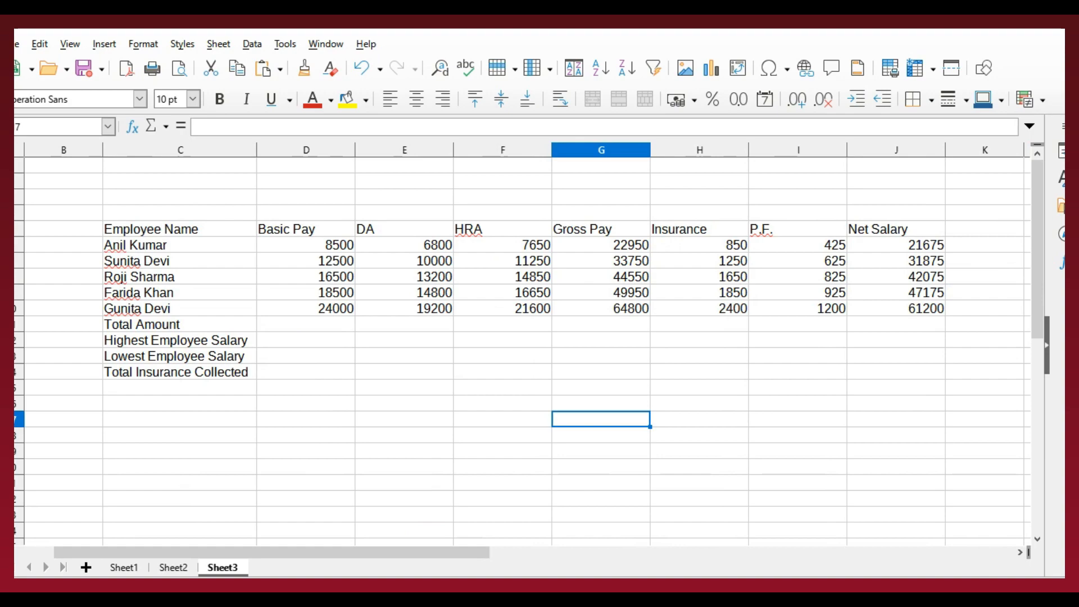
- Switch to Word, read task (d) on the highest and lowest employee salary, and return to Calc
{"action": "key", "text": "alt+Tab"}
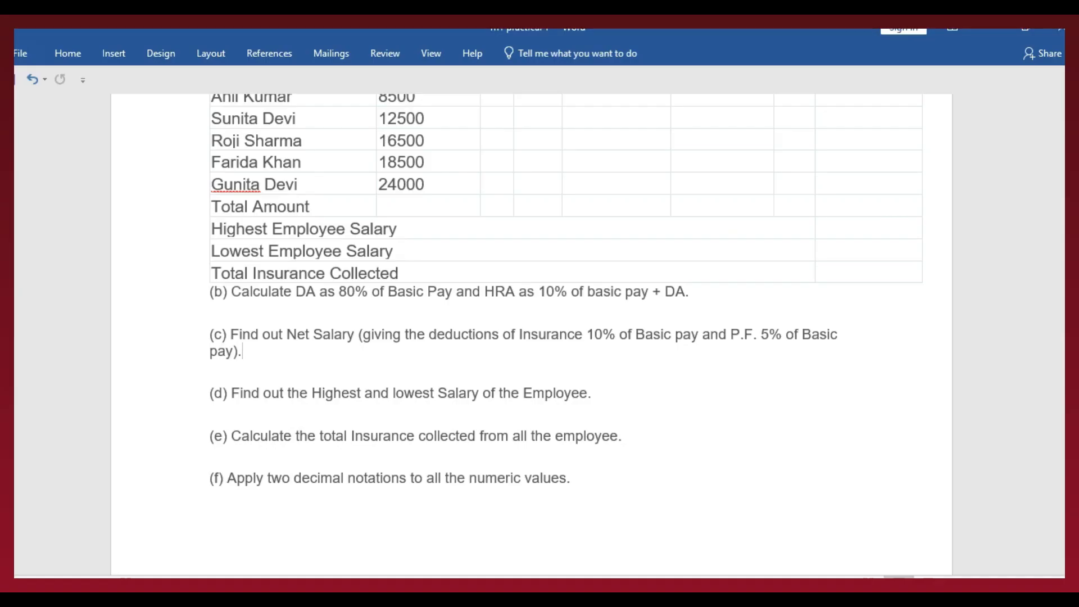
{"action": "left_click_drag", "start_coordinate": [231, 393], "coordinate": [589, 393]}
{"action": "left_click", "coordinate": [592, 393]}
{"action": "key", "text": "alt+Tab"}
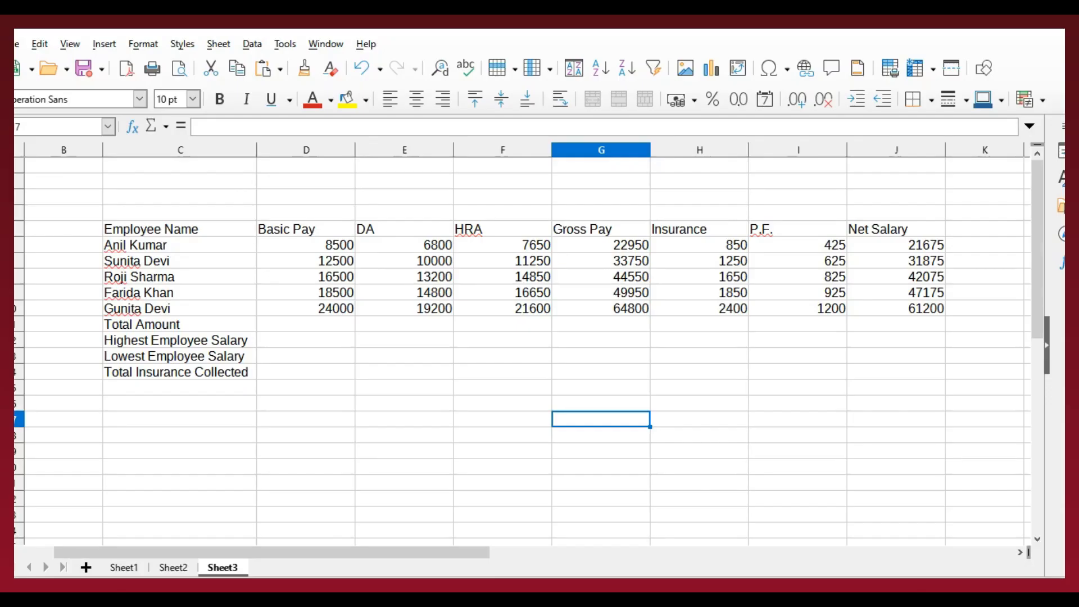
- Calculate the Total Amount of Net Salary in J11 with =sum(J6:J10)
{"action": "left_click", "coordinate": [179, 341]}
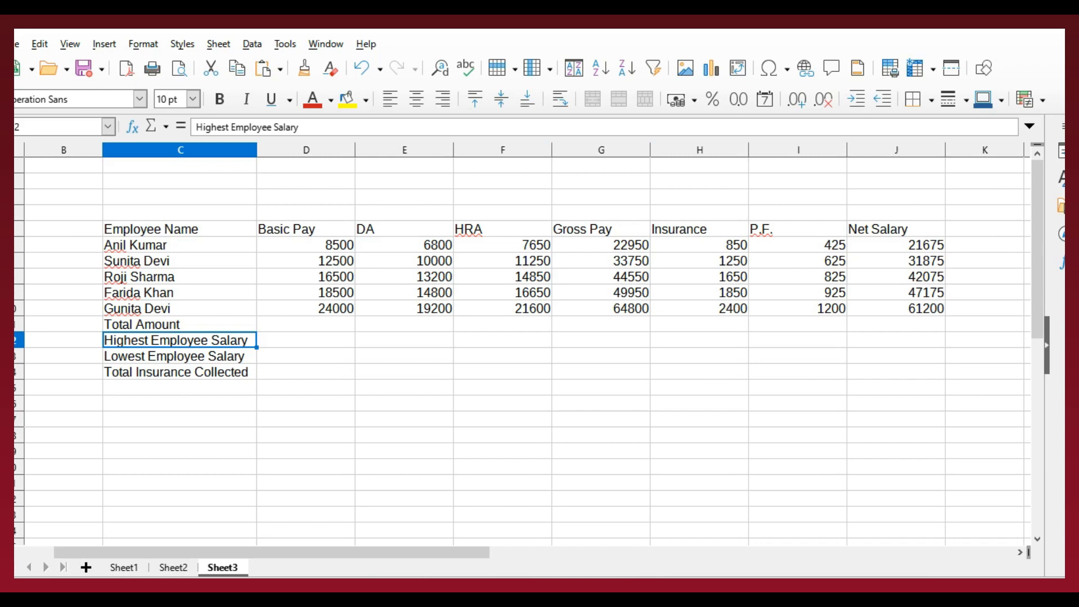
{"action": "left_click", "coordinate": [896, 341]}
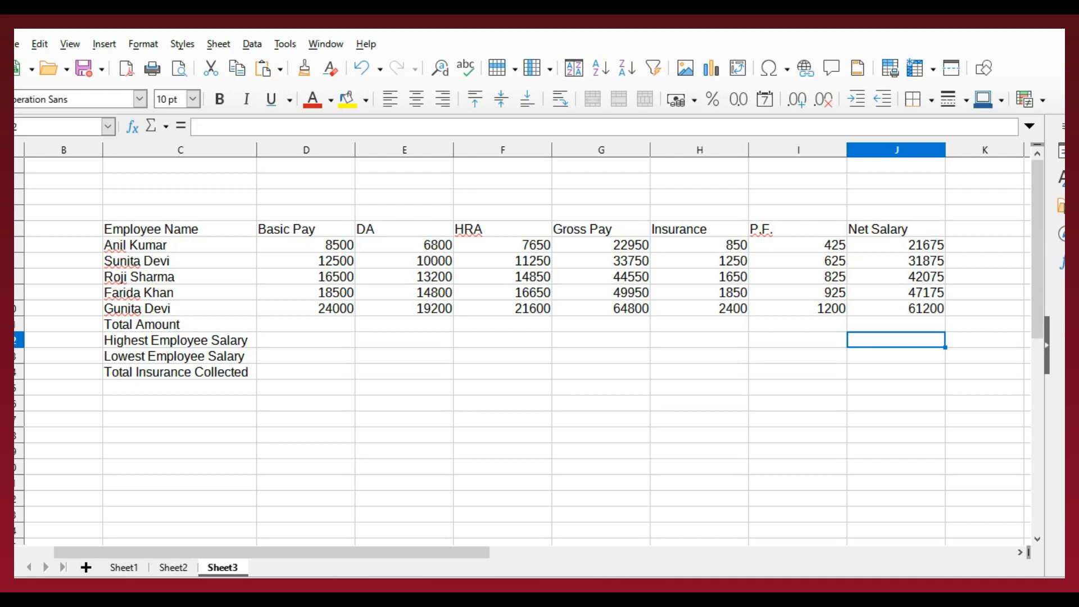
{"action": "left_click", "coordinate": [896, 325]}
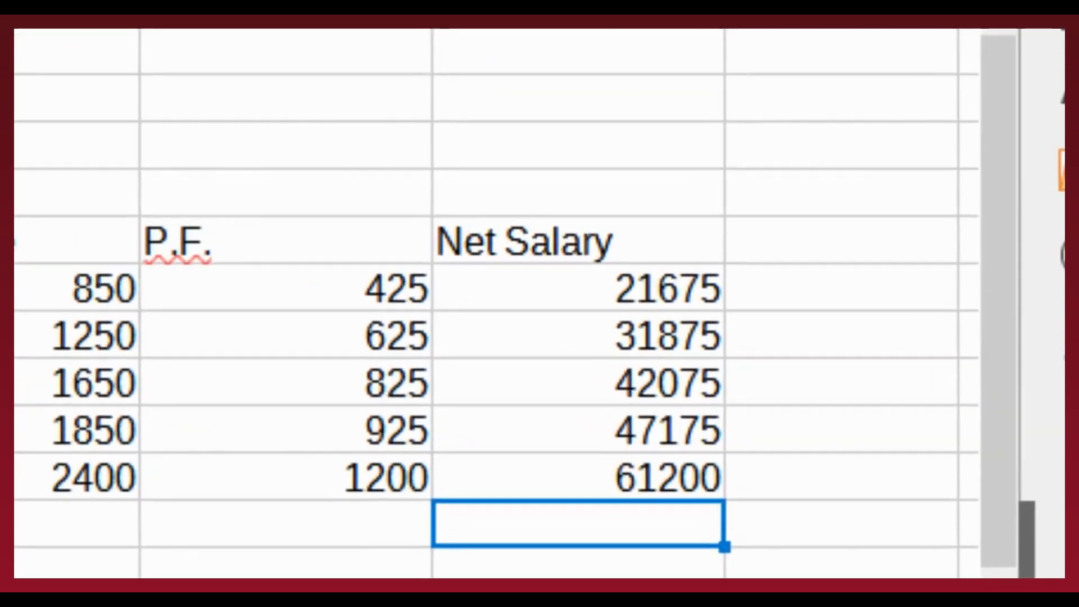
{"action": "type", "text": "=su"}
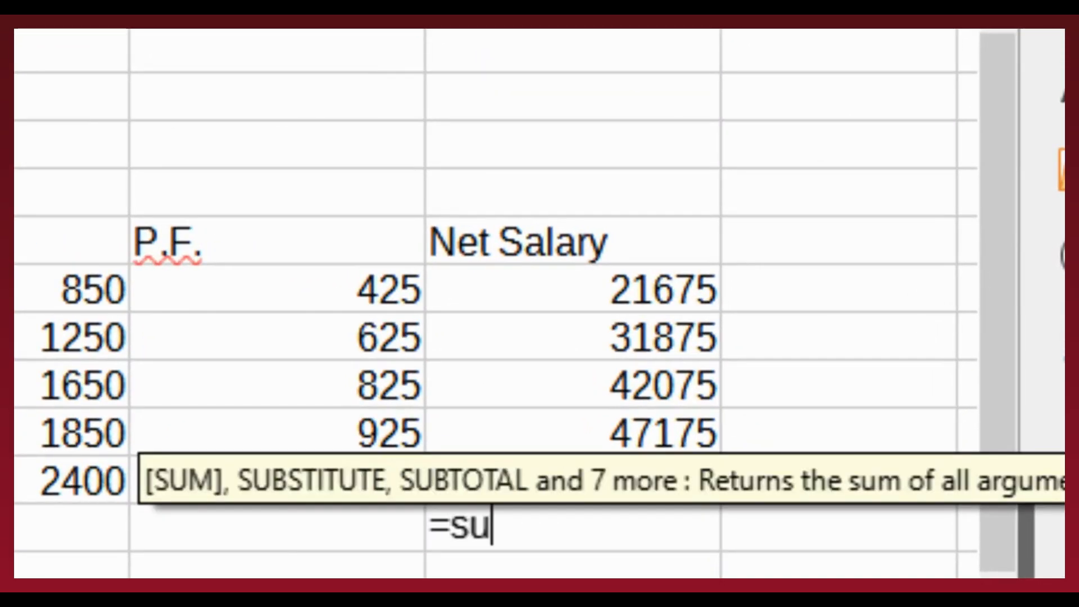
{"action": "type", "text": "m("}
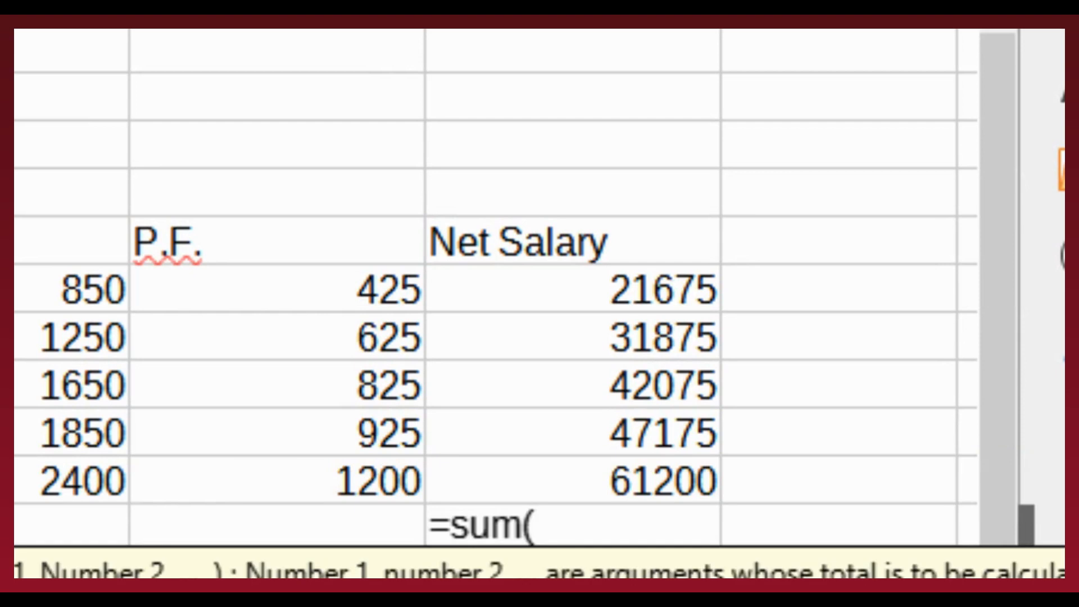
{"action": "left_click_drag", "start_coordinate": [663, 287], "coordinate": [663, 480]}
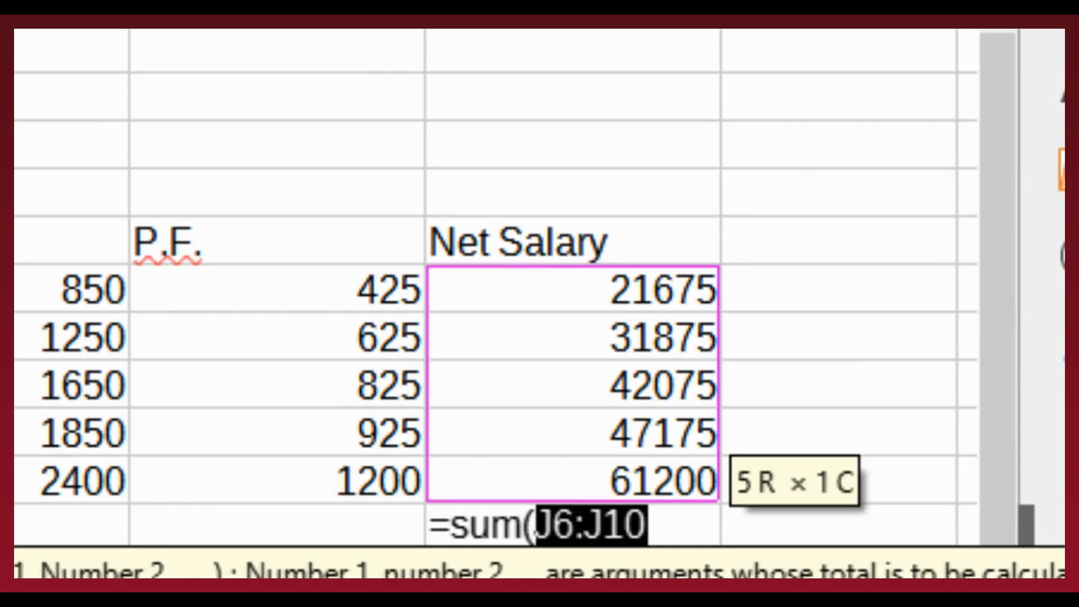
{"action": "type", "text": ")"}
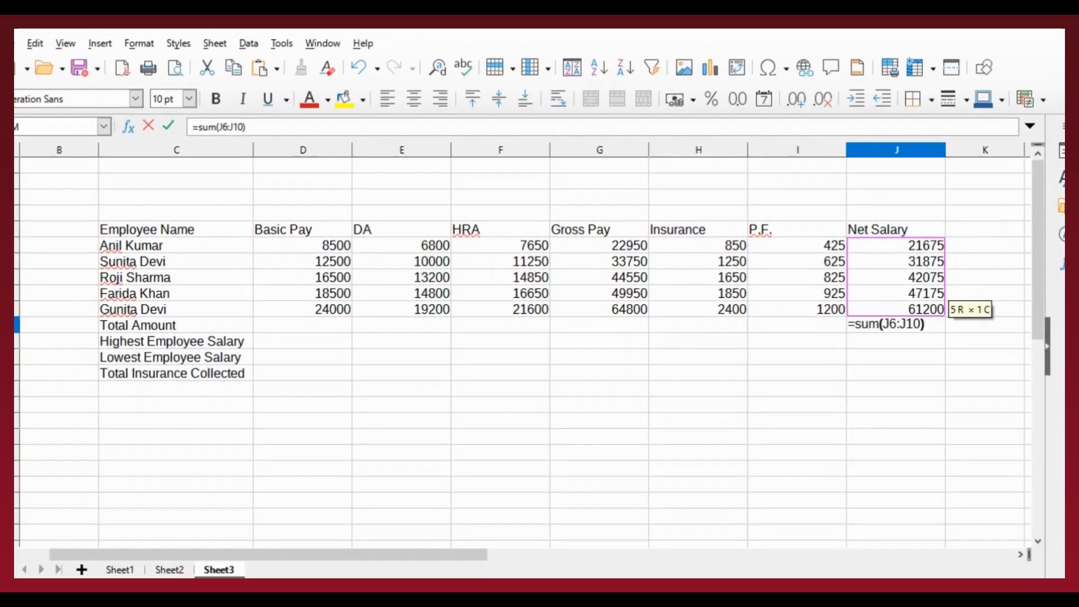
{"action": "key", "text": "Return"}
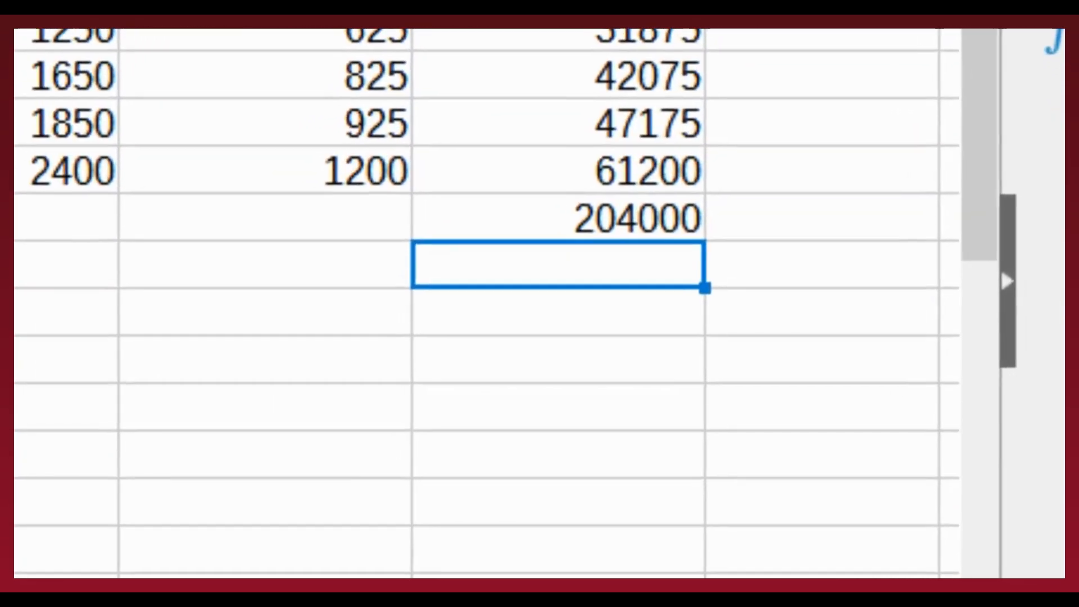
- Enter =max(J6:J11) in J12 for the Highest Employee Salary
{"action": "type", "text": "="}
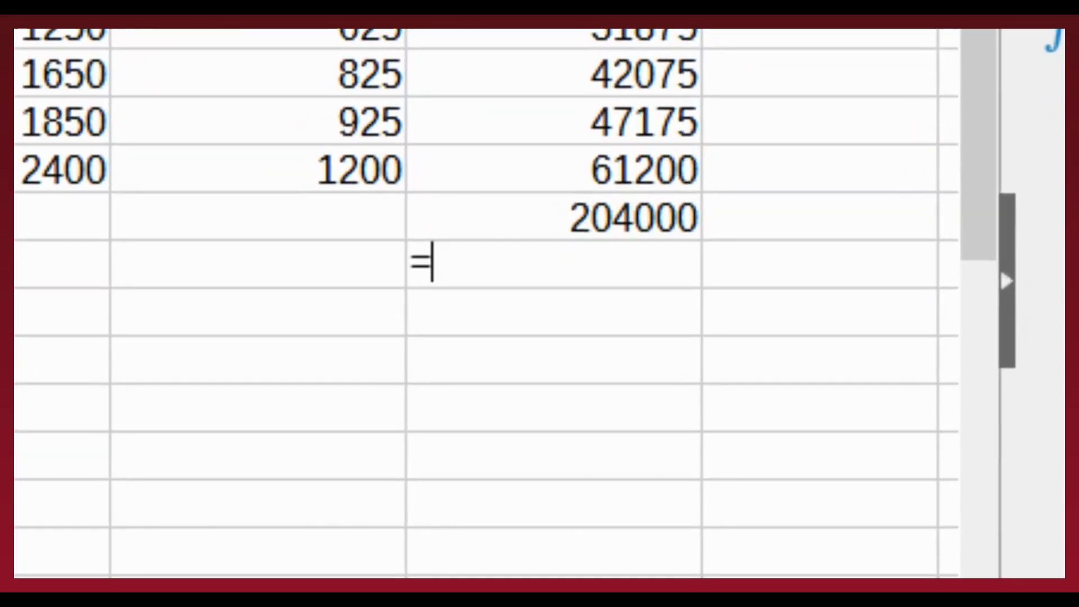
{"action": "type", "text": "s"}
{"action": "key", "text": "BackSpace"}
{"action": "type", "text": "ma"}
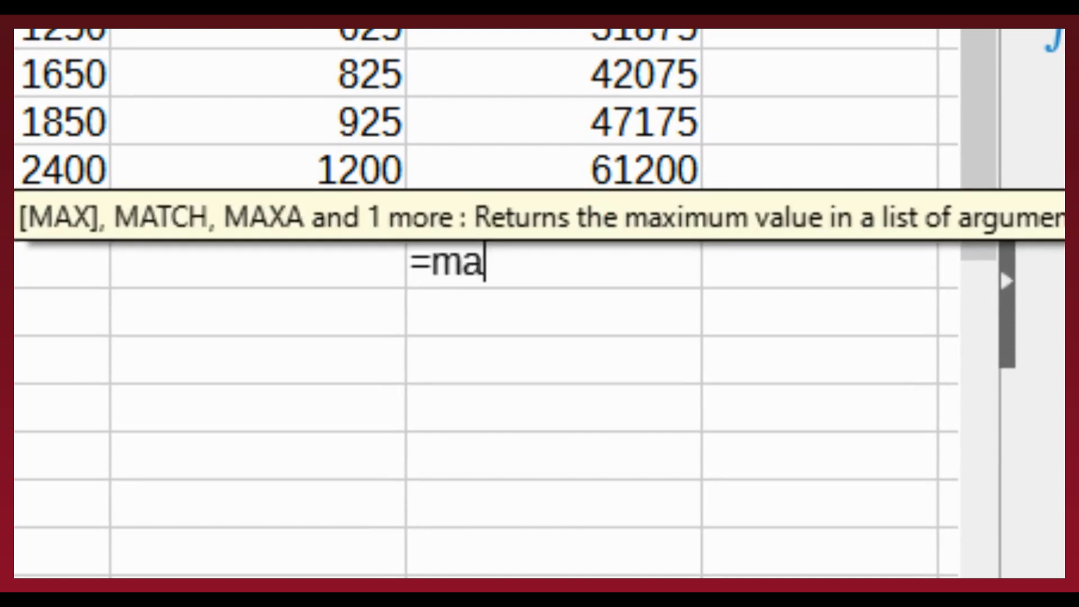
{"action": "type", "text": "x("}
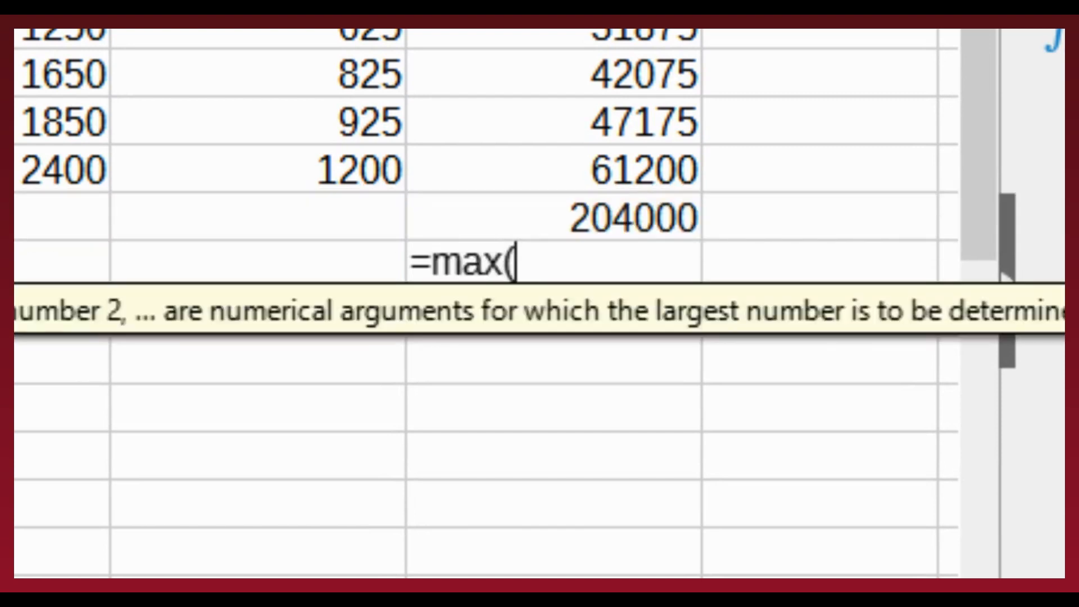
{"action": "left_click_drag", "start_coordinate": [553, 86], "coordinate": [554, 325]}
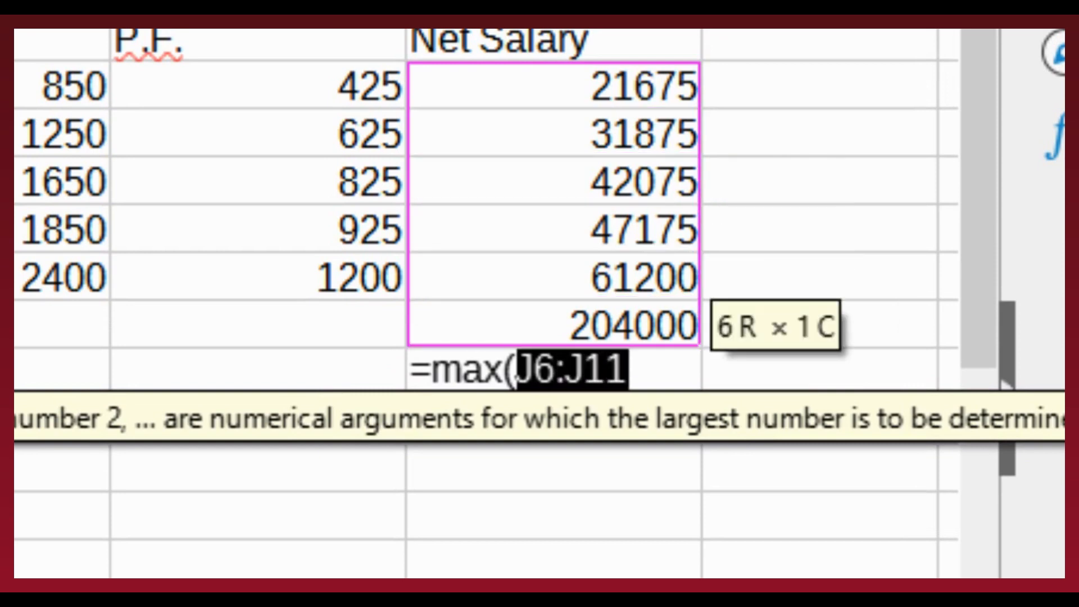
{"action": "type", "text": ")"}
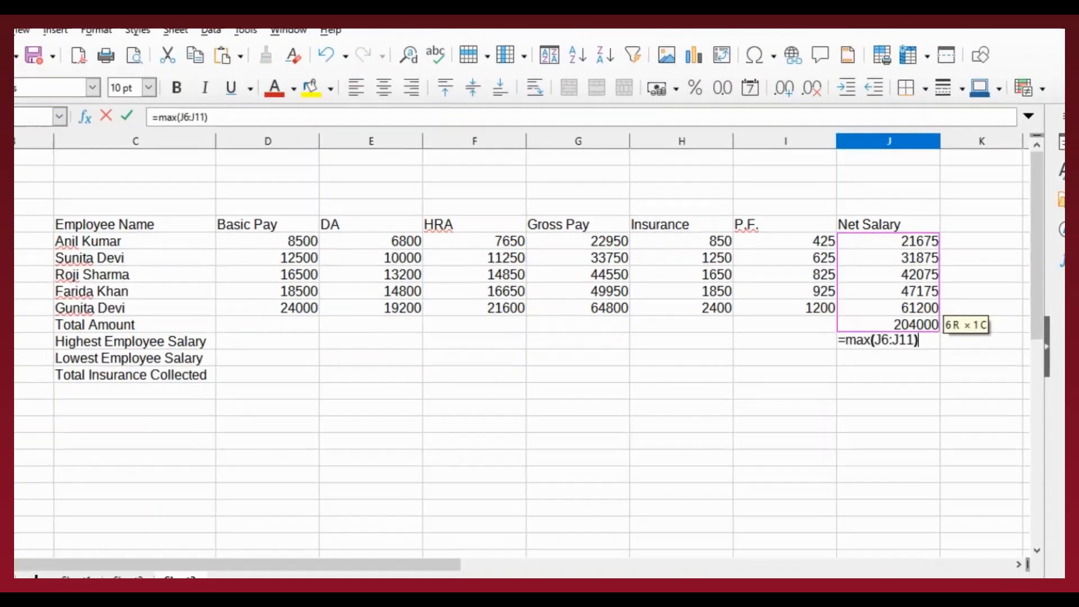
{"action": "key", "text": "Return"}
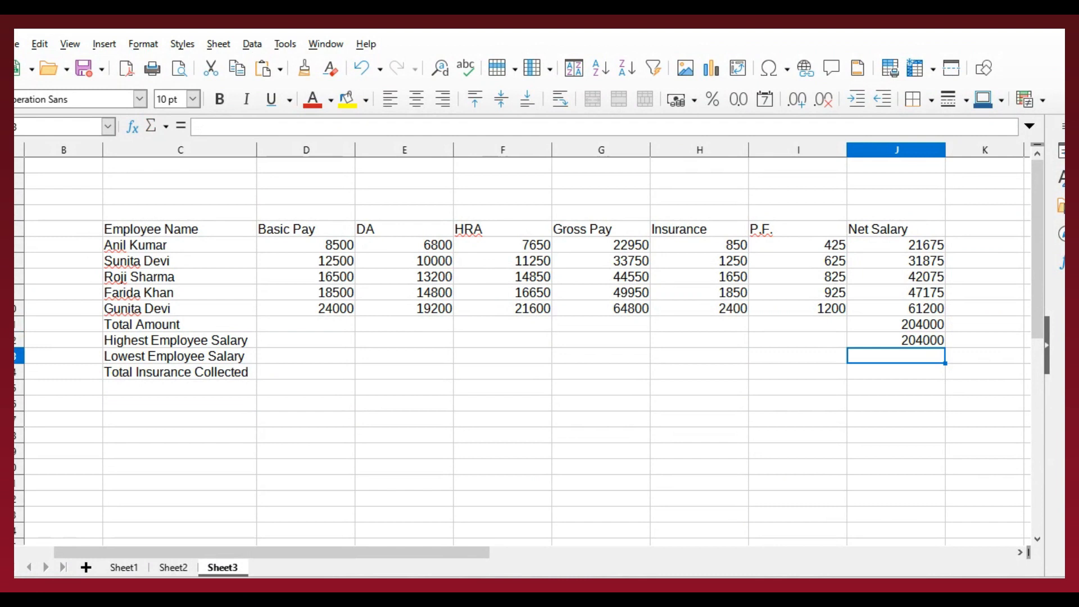
- Switch to Word, read task (e) on the total insurance collected, and return to Calc
{"action": "key", "text": "alt+Tab"}
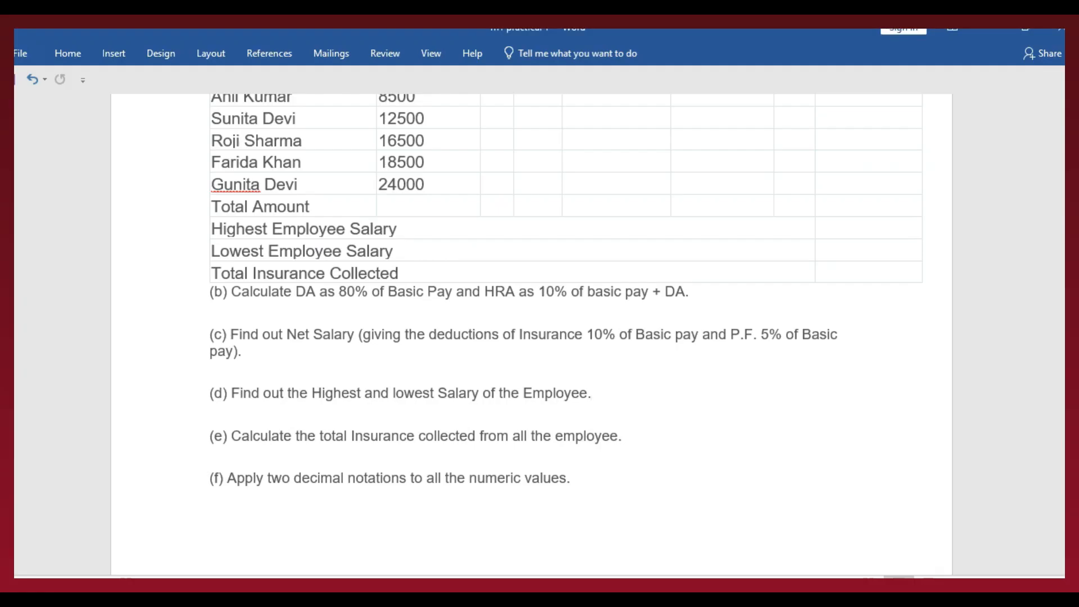
{"action": "left_click_drag", "start_coordinate": [296, 436], "coordinate": [617, 437]}
{"action": "key", "text": "alt+Tab"}
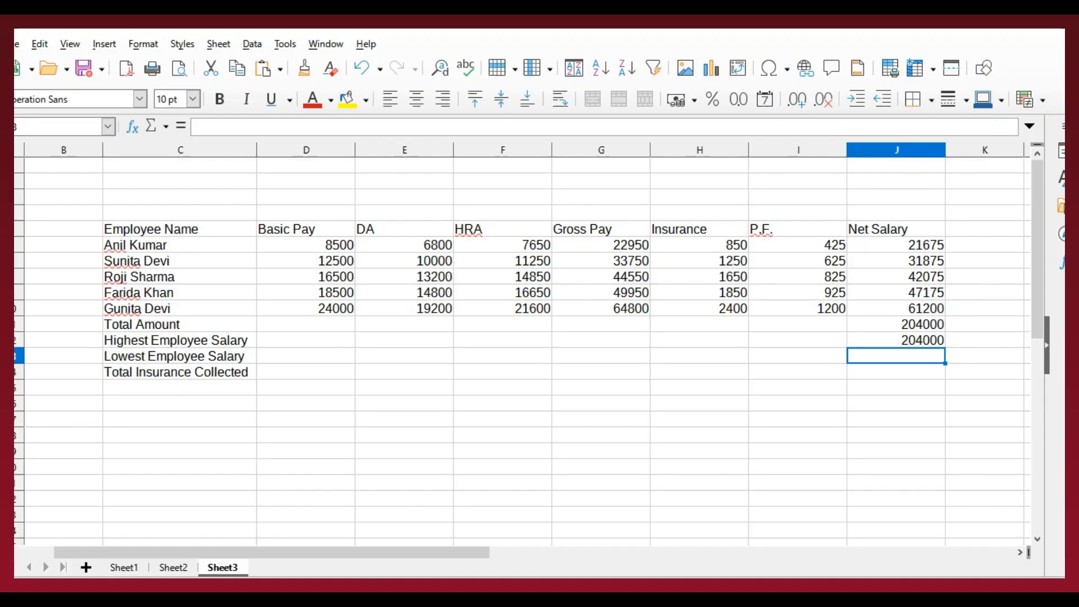
- Calculate Total Insurance Collected in H14 with =sum(H6:H10)
{"action": "left_click", "coordinate": [180, 372]}
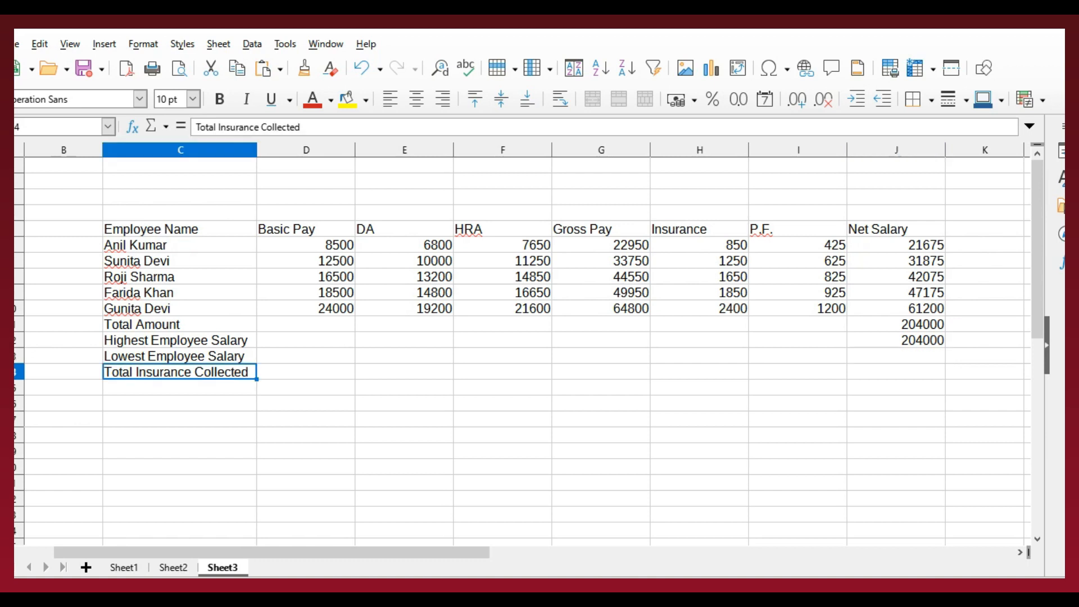
{"action": "left_click", "coordinate": [700, 372]}
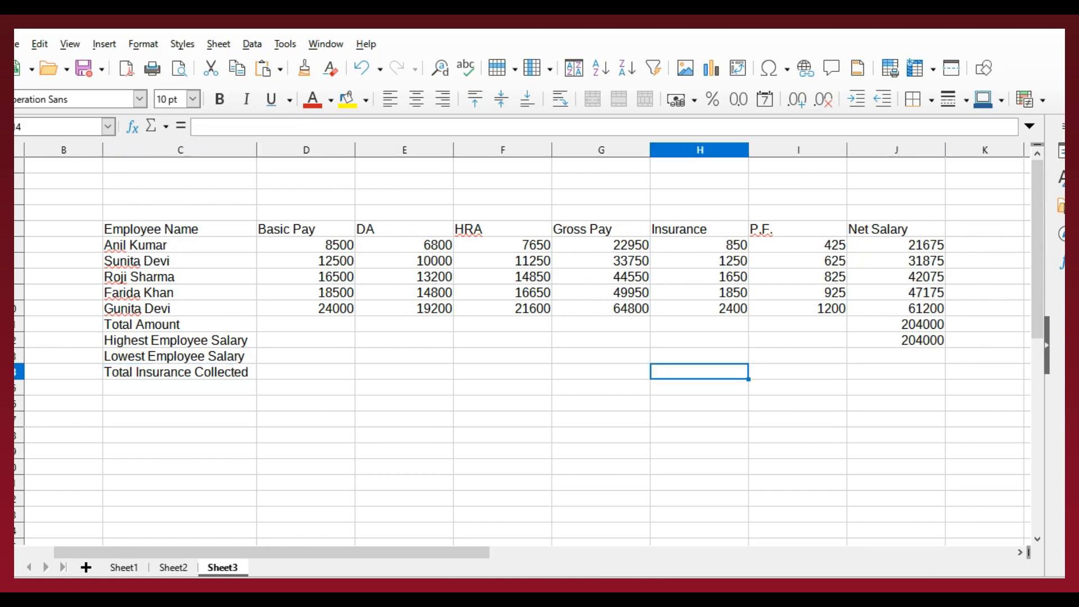
{"action": "type", "text": "=sum"}
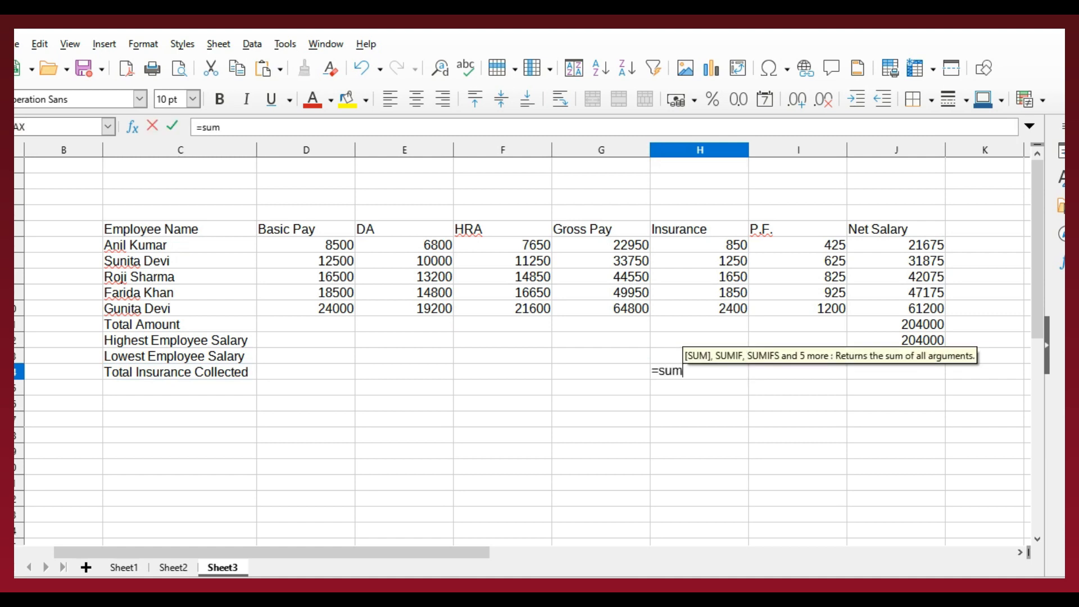
{"action": "type", "text": "("}
{"action": "left_click_drag", "start_coordinate": [720, 245], "coordinate": [725, 309]}
{"action": "type", "text": ")"}
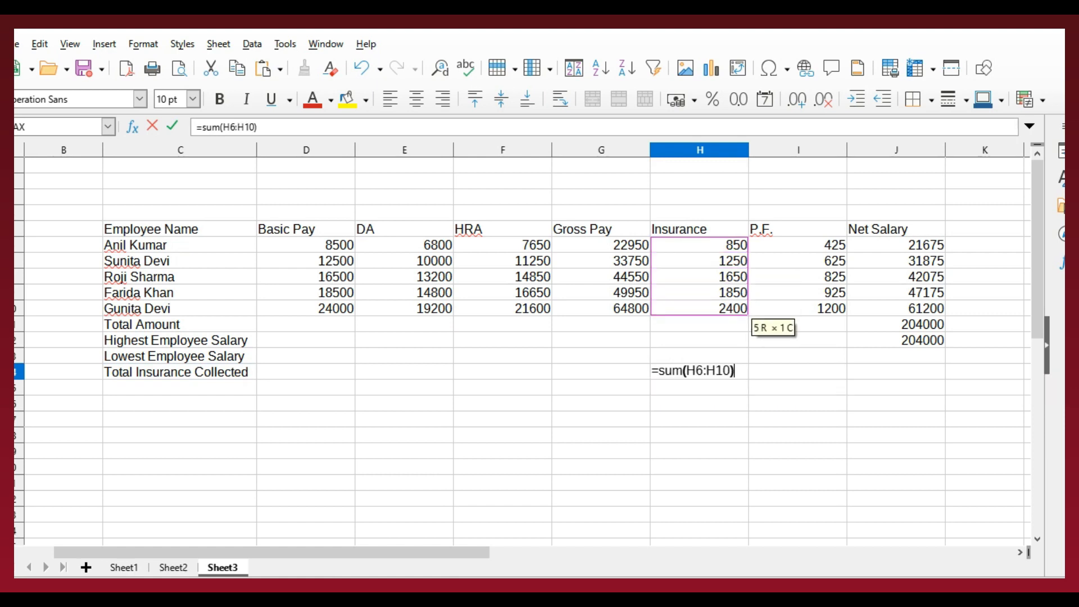
{"action": "key", "text": "Return"}
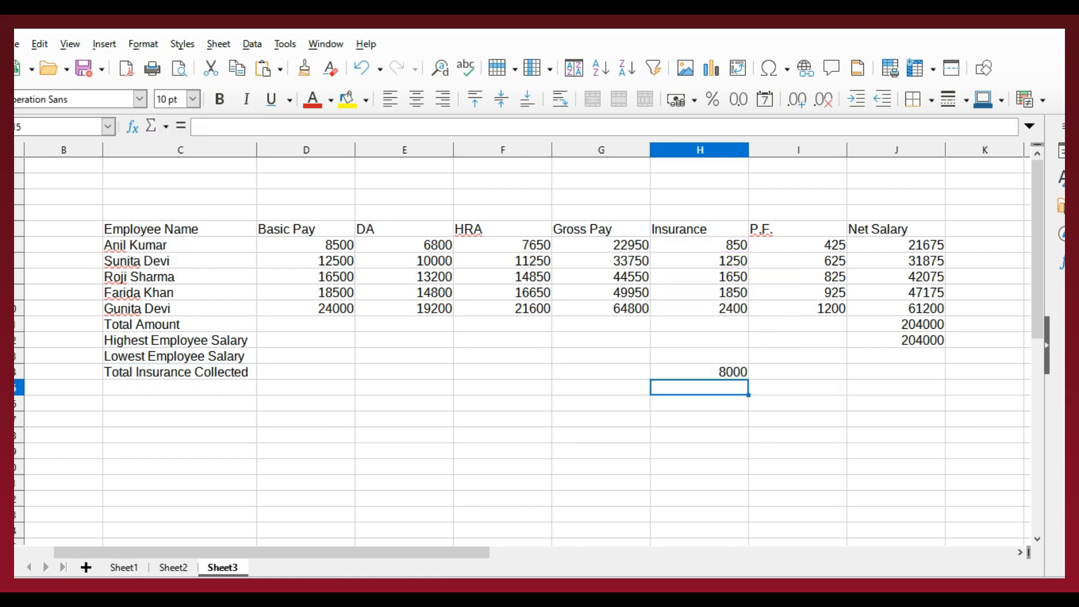
- Switch to Word, read task (f) on decimal notation for numeric values, and return to Calc
{"action": "key", "text": "alt+Tab"}
{"action": "scroll", "coordinate": [532, 338], "scroll_direction": "down", "scroll_amount": 1}
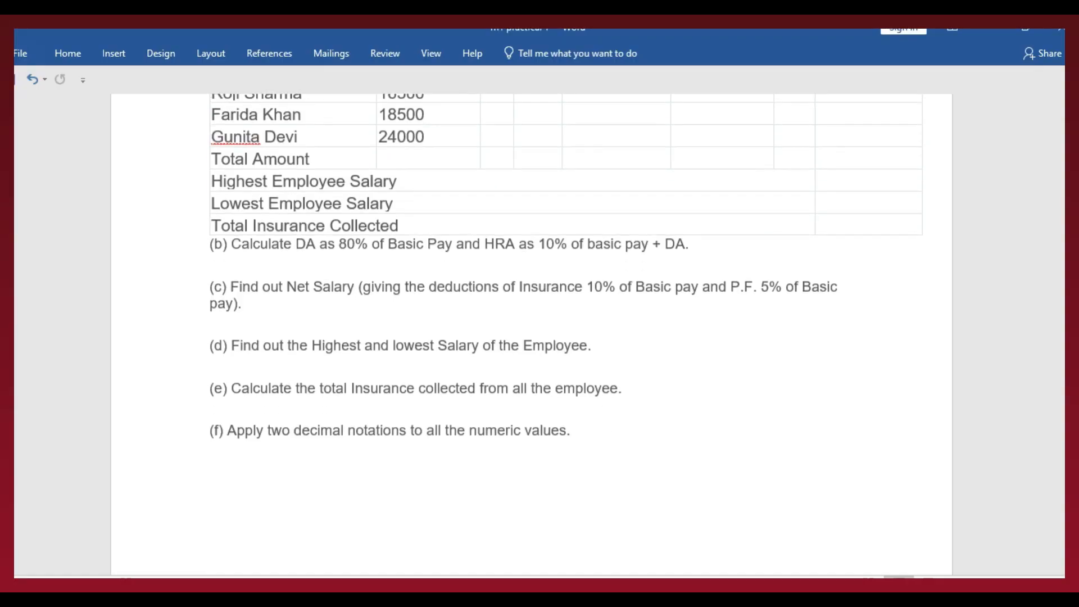
{"action": "left_click_drag", "start_coordinate": [571, 433], "coordinate": [226, 433]}
{"action": "left_click", "coordinate": [571, 433]}
{"action": "key", "text": "alt+Tab"}
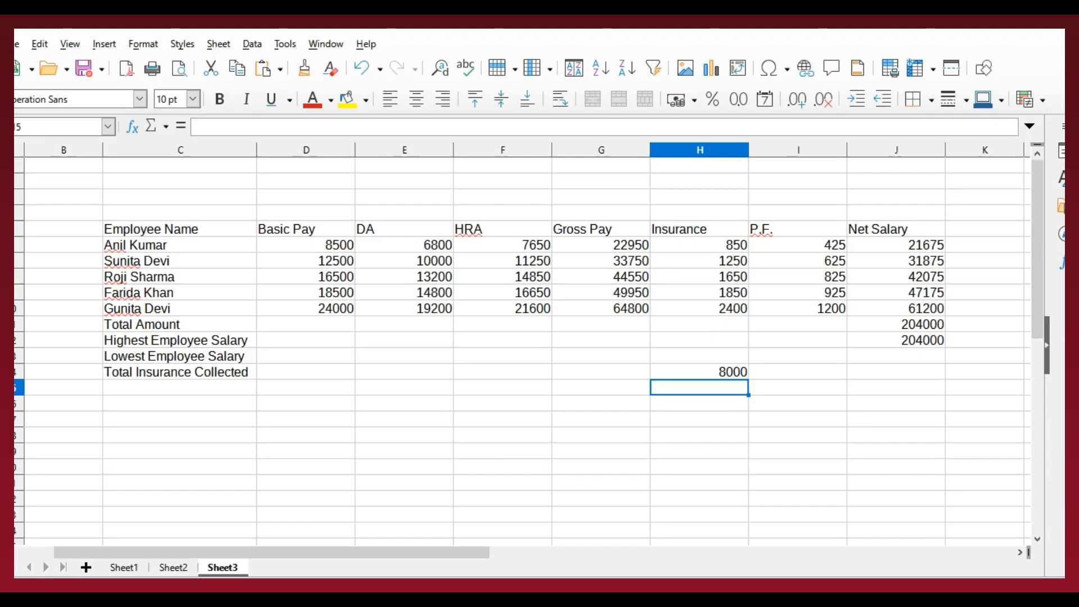
- Format the Net Salary values in J6:J12 as numbers with 2 decimal places
{"action": "left_click", "coordinate": [798, 356]}
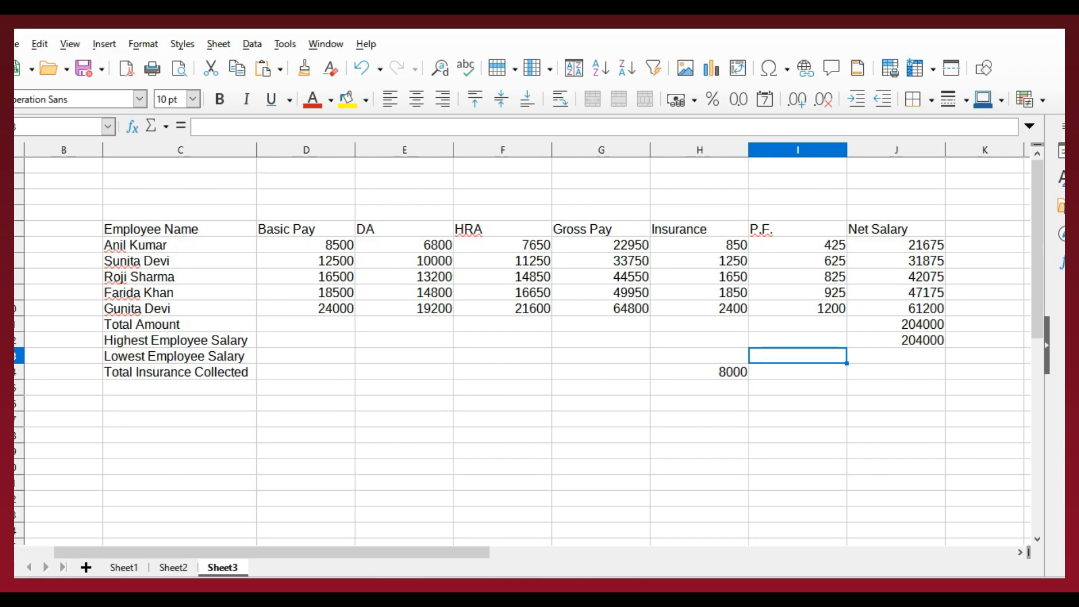
{"action": "left_click_drag", "start_coordinate": [896, 245], "coordinate": [896, 341]}
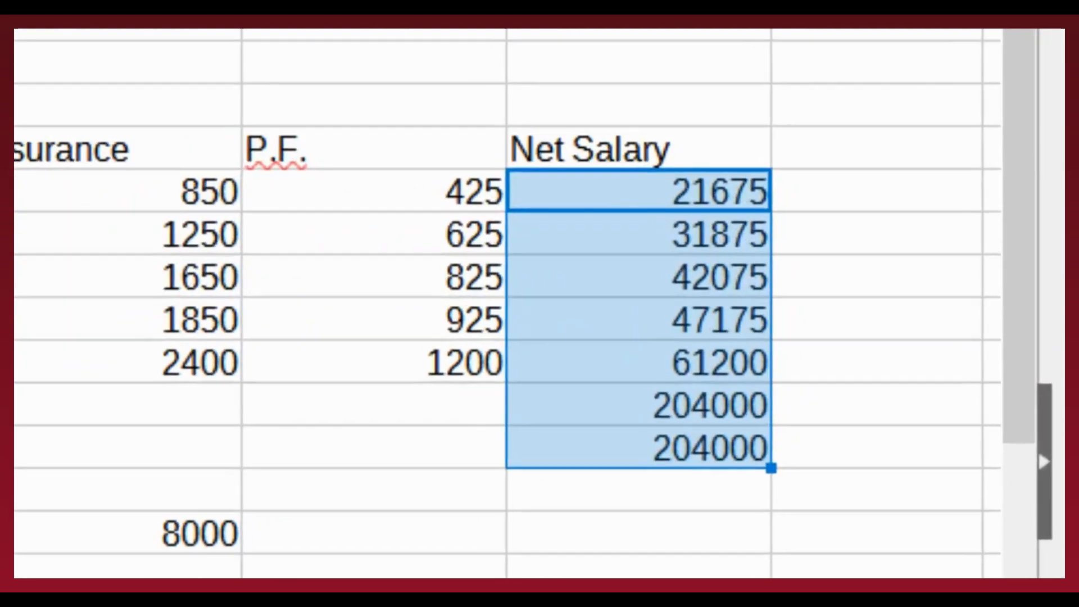
{"action": "right_click", "coordinate": [884, 285]}
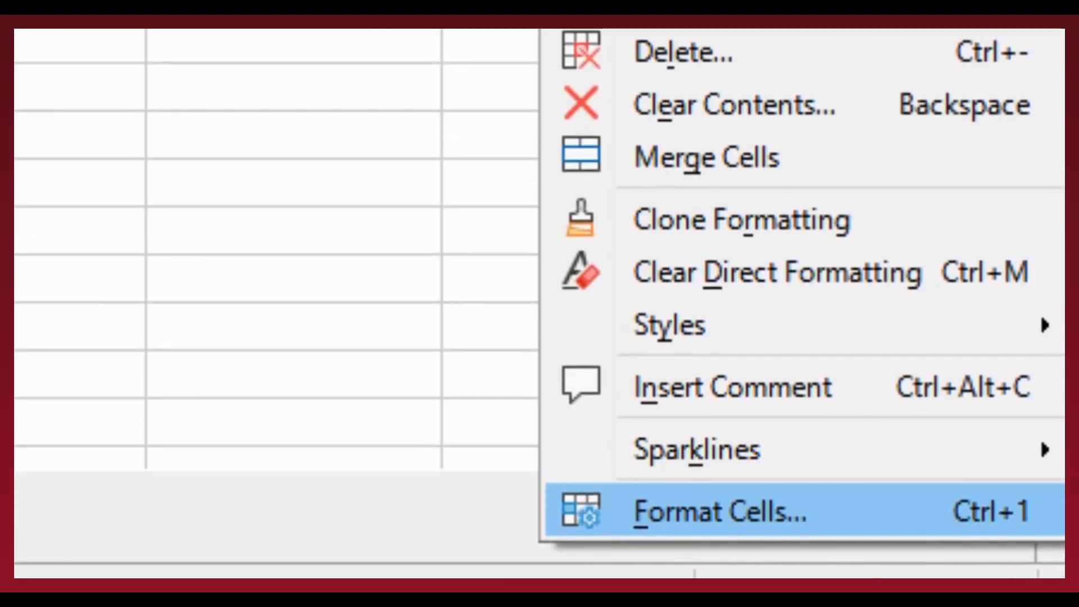
{"action": "left_click", "coordinate": [721, 512]}
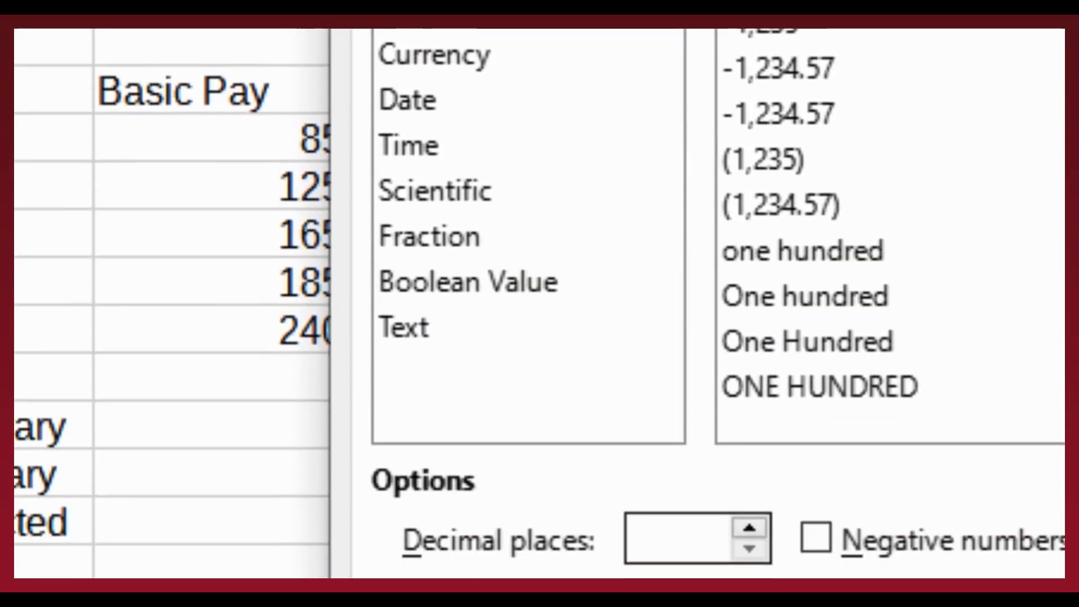
{"action": "left_click", "coordinate": [678, 539]}
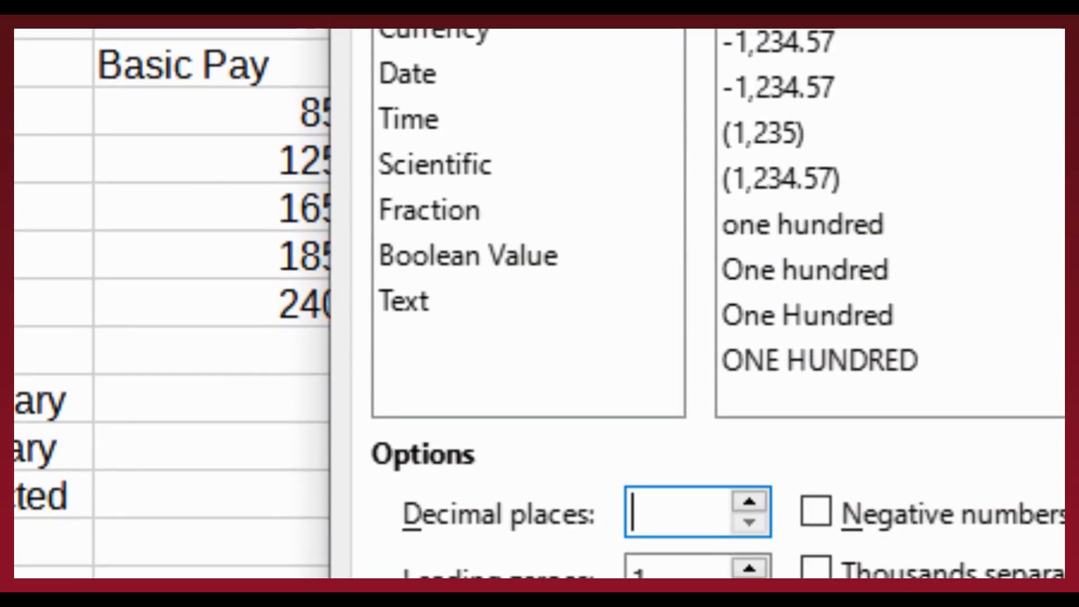
{"action": "type", "text": "2"}
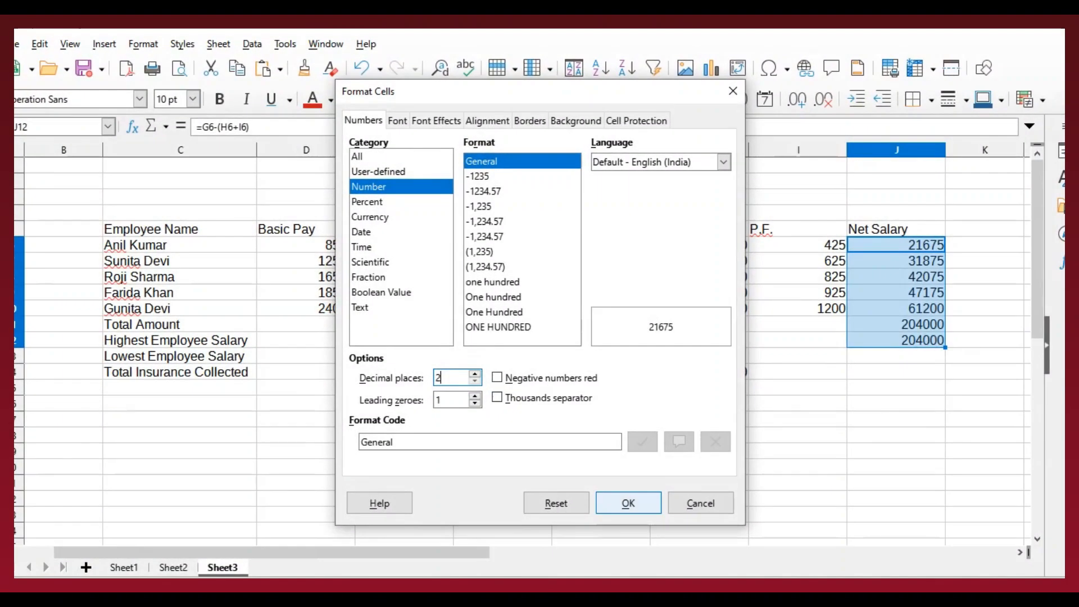
{"action": "key", "text": "Return"}
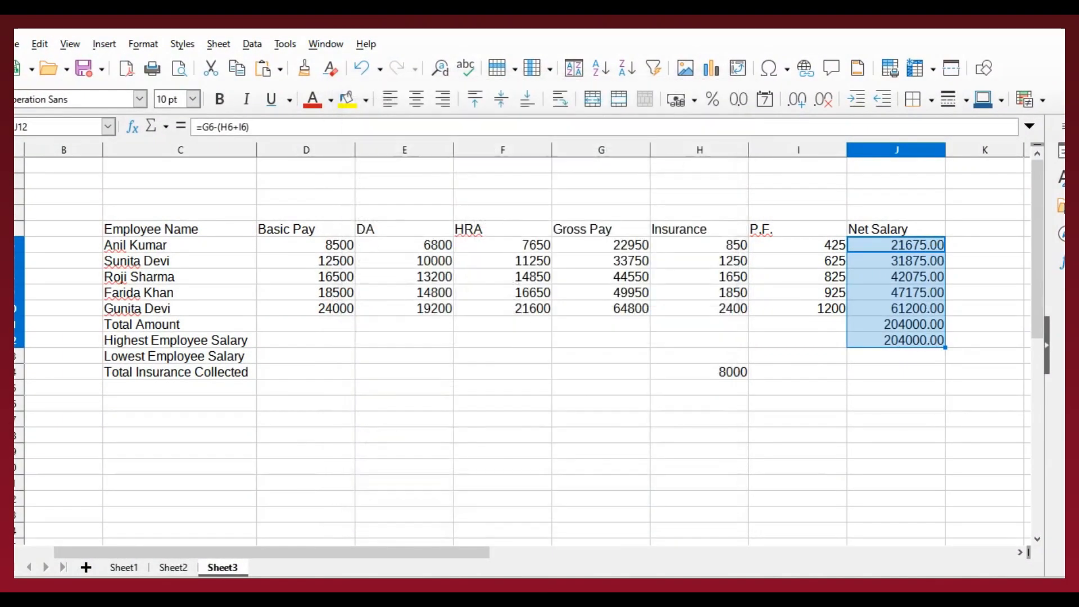
{"action": "left_click", "coordinate": [897, 404]}
{"action": "left_click_drag", "start_coordinate": [897, 245], "coordinate": [897, 340]}
{"action": "left_click", "coordinate": [897, 404]}
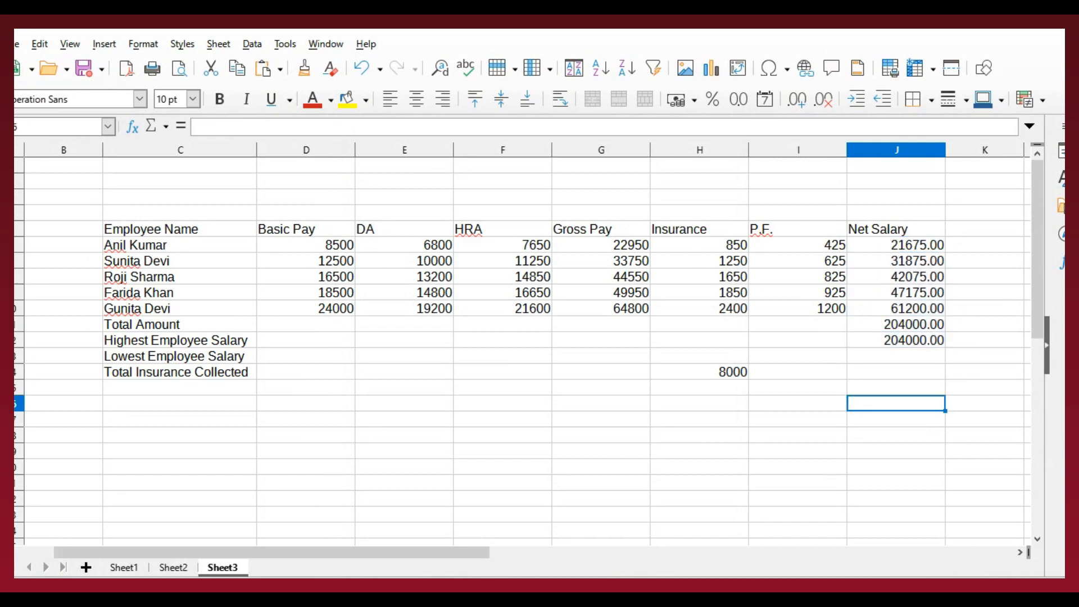
- Switch to Word, review the question 3 table and its tasks, and return to the Calc sheet
{"action": "key", "text": "alt+Tab"}
{"action": "left_click_drag", "start_coordinate": [448, 431], "coordinate": [570, 432]}
{"action": "left_click", "coordinate": [574, 431]}
{"action": "scroll", "coordinate": [574, 432], "scroll_direction": "down", "scroll_amount": 2}
{"action": "scroll", "coordinate": [567, 337], "scroll_direction": "up", "scroll_amount": 5}
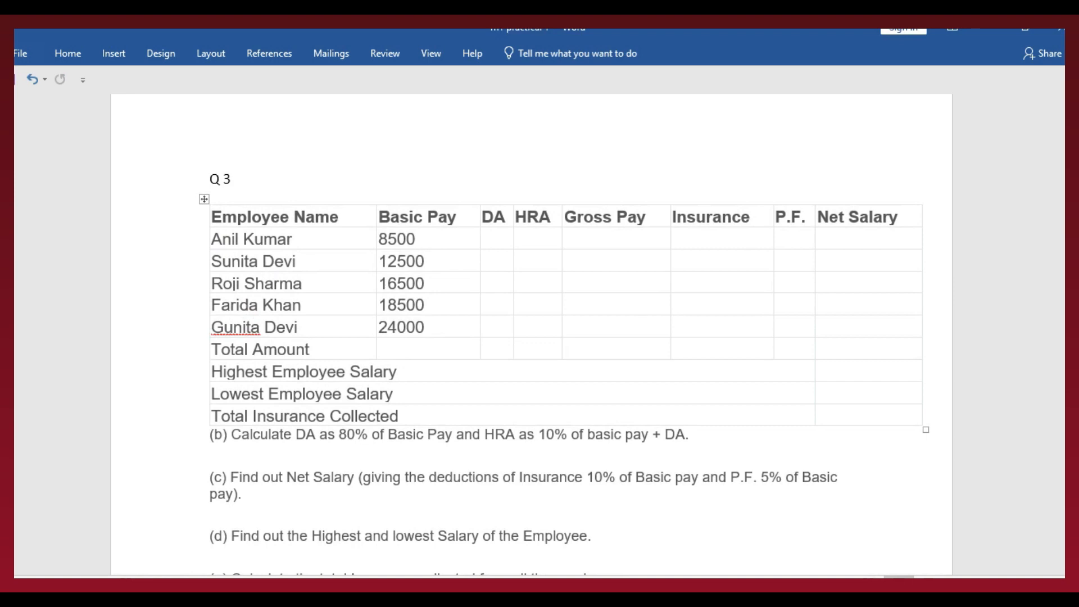
{"action": "mouse_move", "coordinate": [596, 600]}
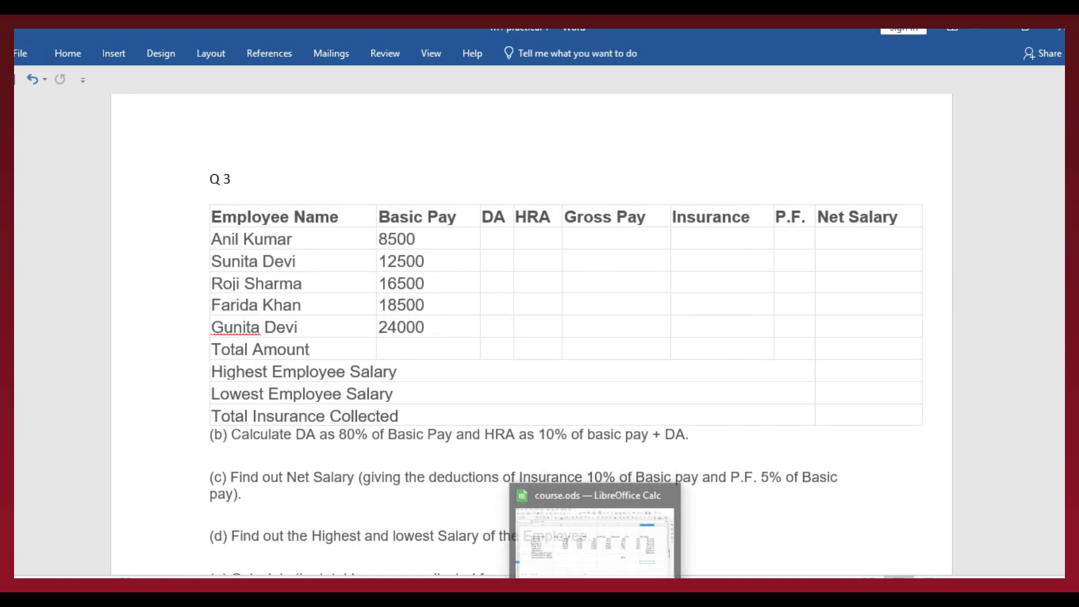
{"action": "left_click", "coordinate": [596, 543]}
{"action": "left_click", "coordinate": [699, 340]}
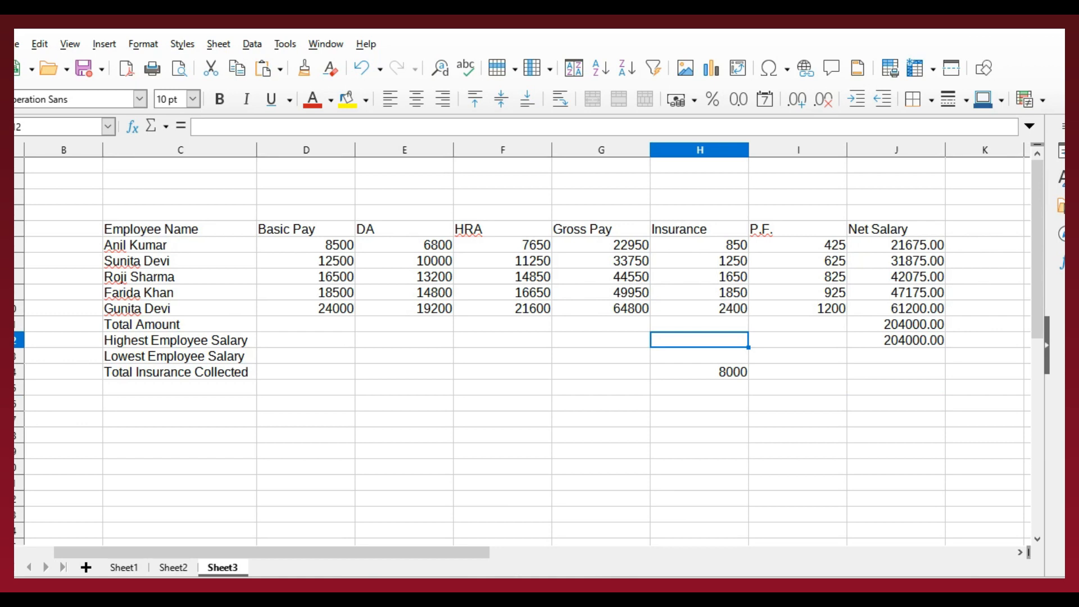
{"action": "left_click_drag", "start_coordinate": [180, 229], "coordinate": [900, 387]}
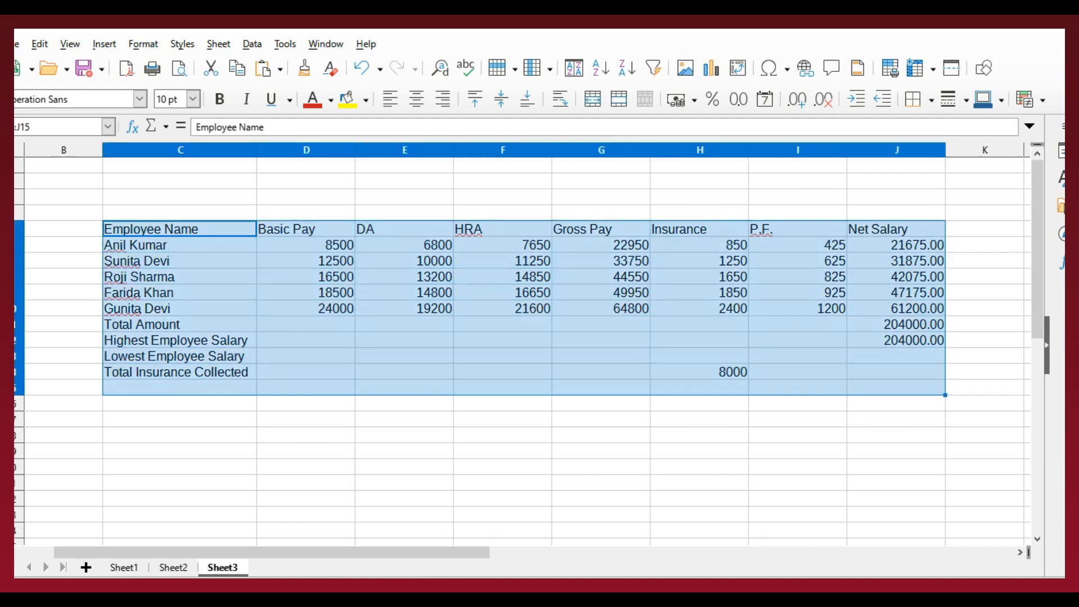
{"action": "key", "text": "ctrl+b"}
{"action": "key", "text": "ctrl+z"}
- Make the salary table's header row C5:J5 bold with an 11 pt font size
{"action": "left_click_drag", "start_coordinate": [180, 230], "coordinate": [897, 229]}
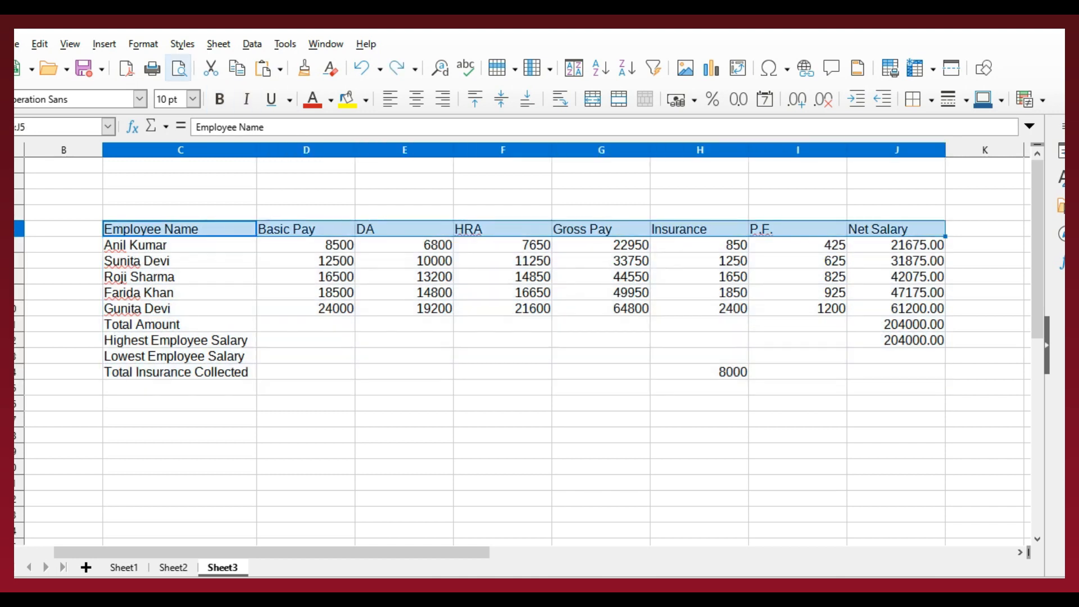
{"action": "left_click", "coordinate": [220, 99]}
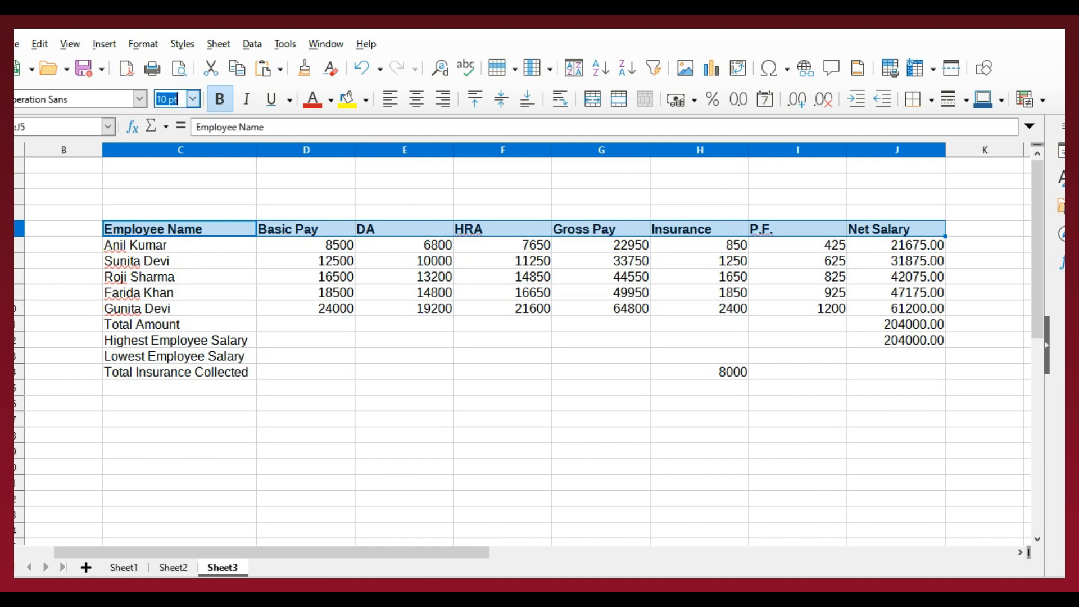
{"action": "left_click", "coordinate": [193, 99]}
{"action": "left_click", "coordinate": [167, 196]}
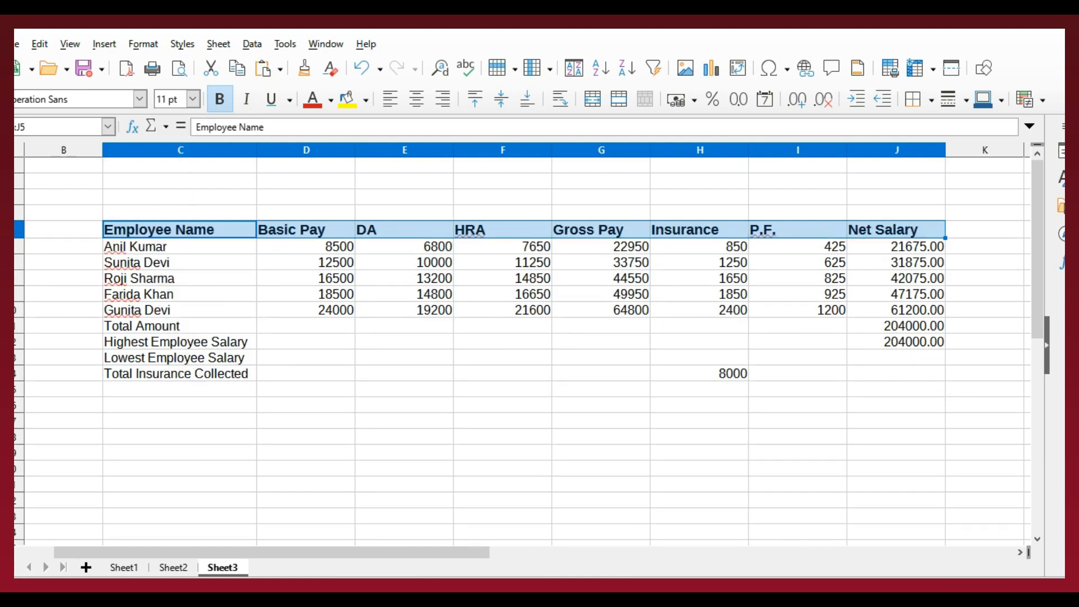
{"action": "left_click", "coordinate": [602, 310]}
- Apply outer and inner borders to every cell of the salary table C5:J14
{"action": "left_click_drag", "start_coordinate": [141, 230], "coordinate": [899, 374]}
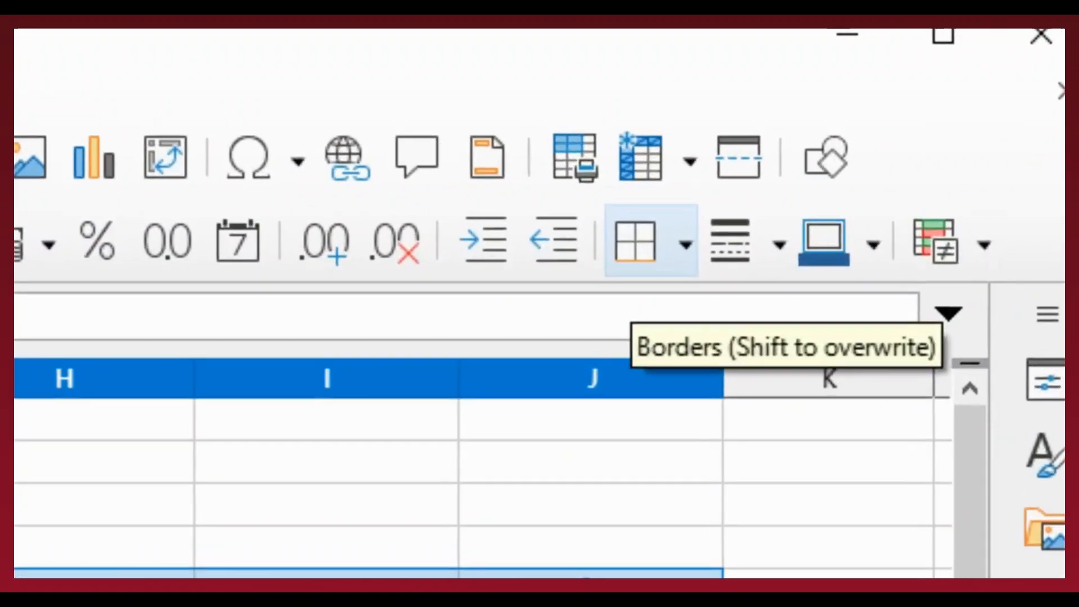
{"action": "left_click", "coordinate": [931, 99]}
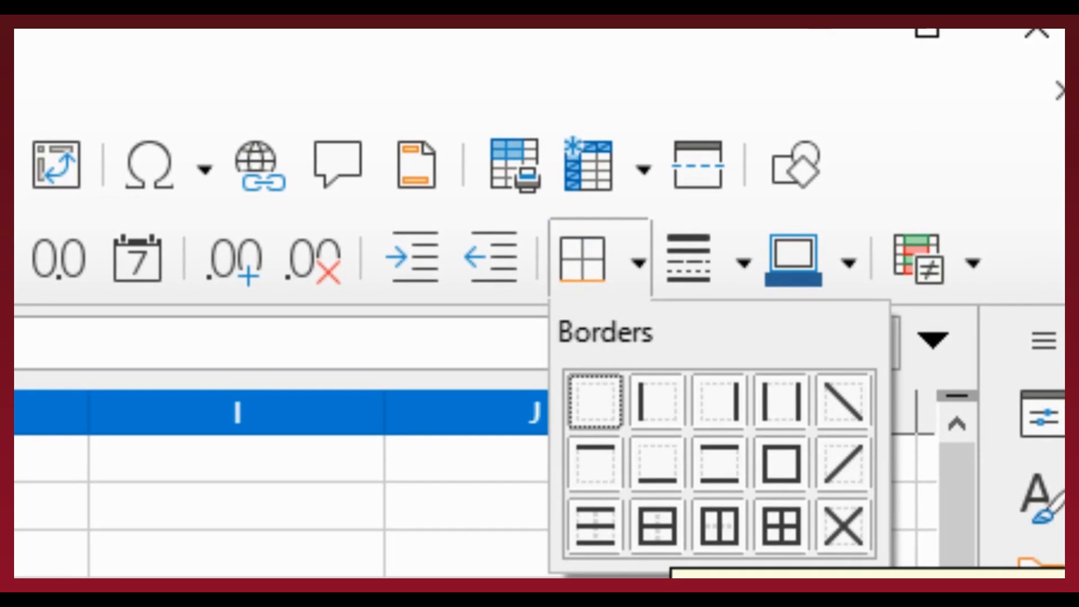
{"action": "left_click", "coordinate": [781, 527]}
{"action": "left_click", "coordinate": [601, 342]}
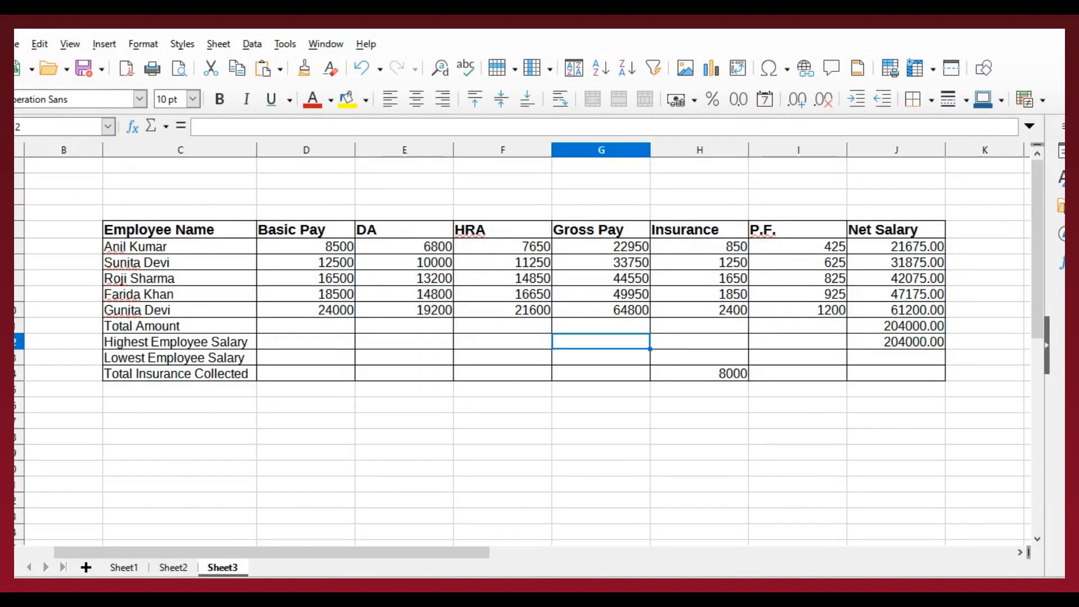
{"action": "left_click", "coordinate": [699, 437]}
- Center the contents of the whole salary table C5:J14 horizontally
{"action": "left_click_drag", "start_coordinate": [181, 230], "coordinate": [897, 373]}
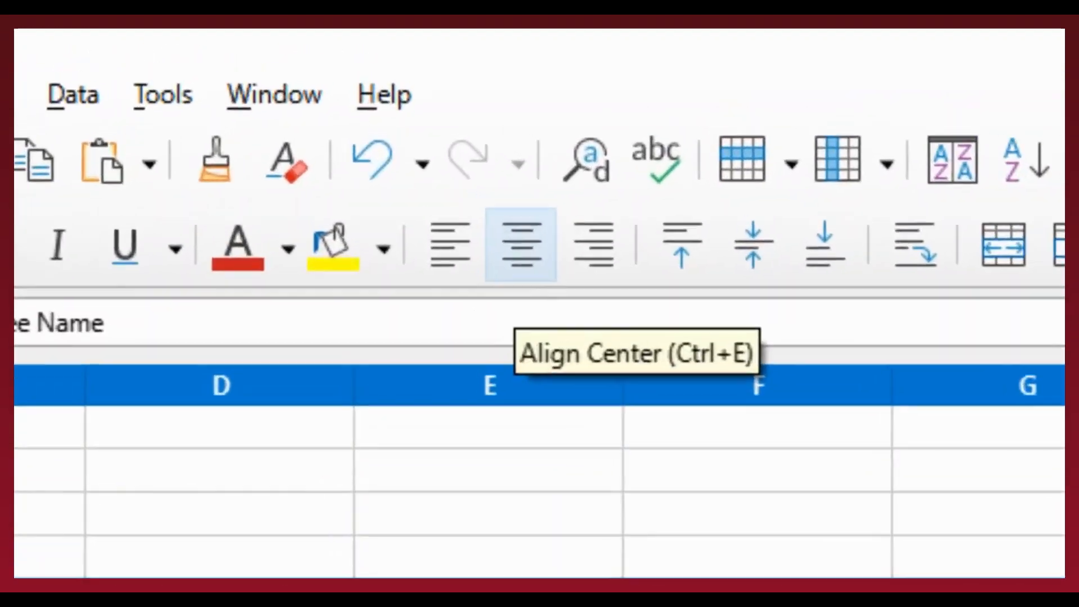
{"action": "left_click", "coordinate": [416, 98]}
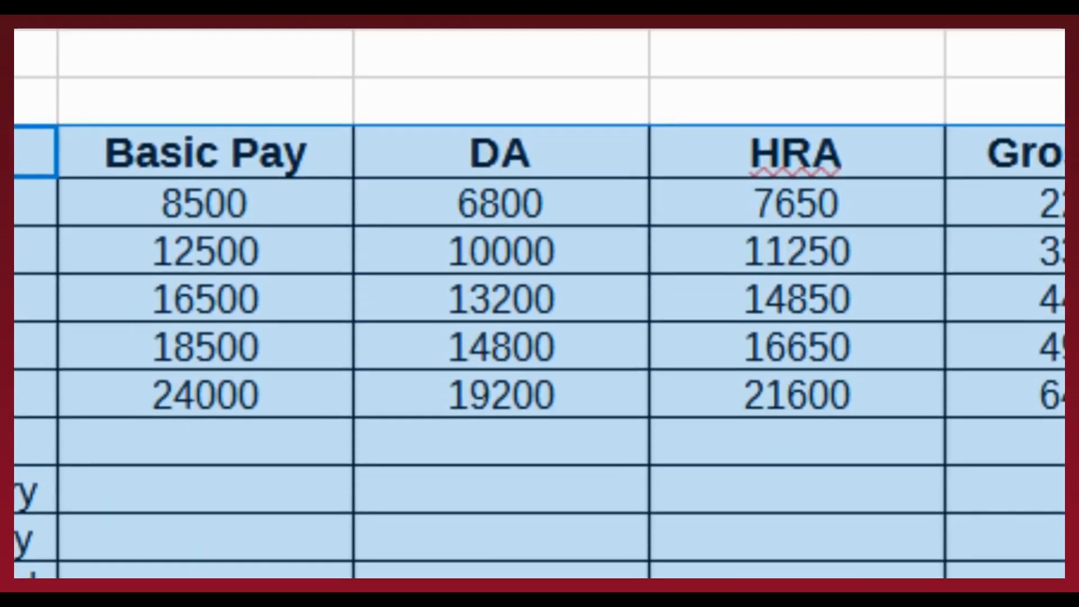
{"action": "left_click", "coordinate": [797, 537]}
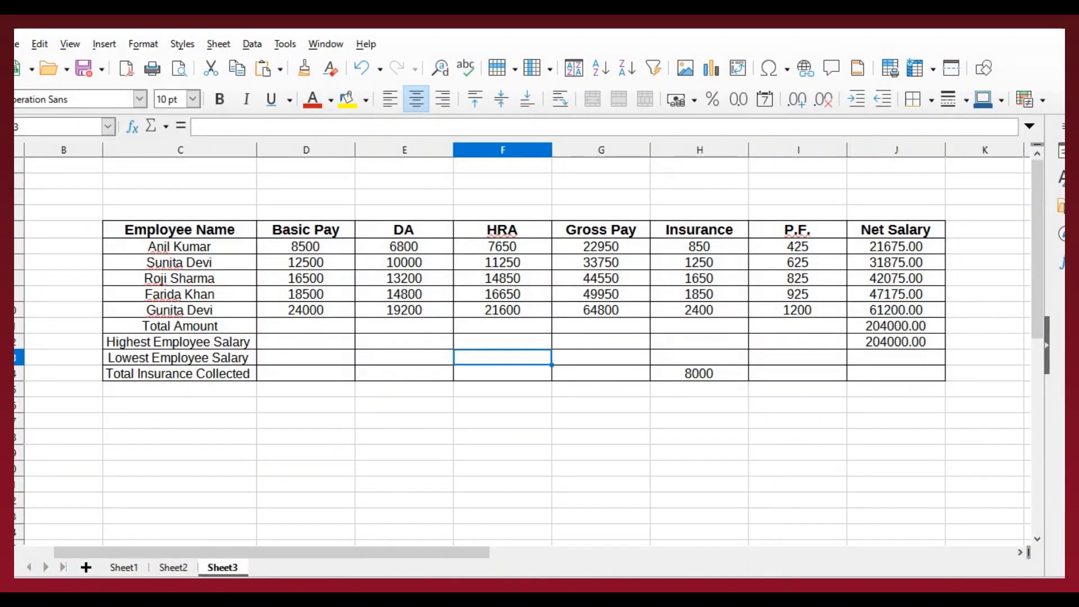
{"action": "left_click", "coordinate": [503, 278]}
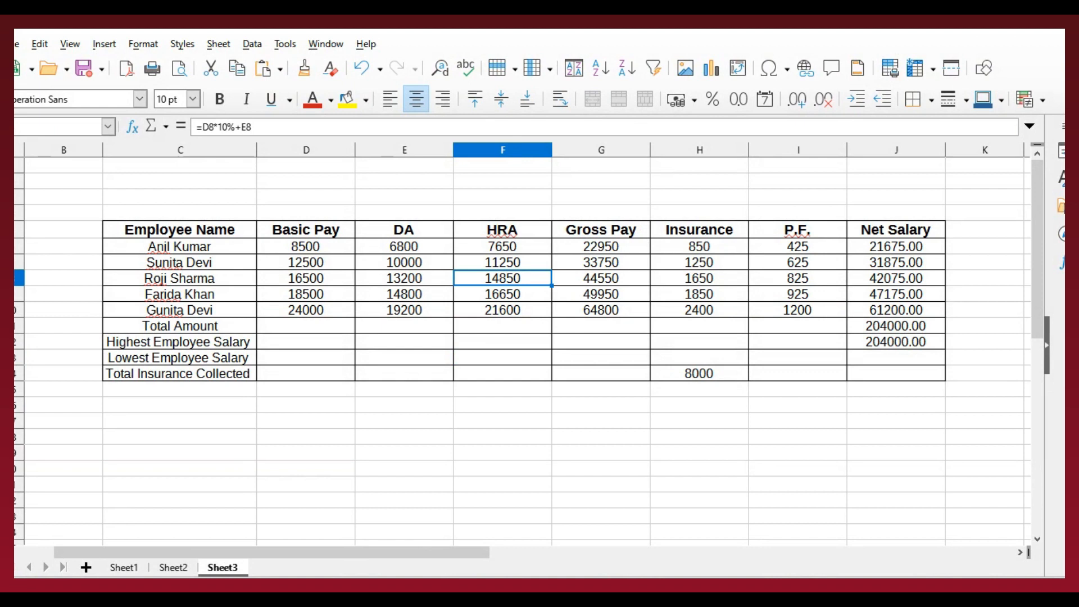
- Fill the header row C5:J5 with the Lime background color
{"action": "left_click_drag", "start_coordinate": [169, 230], "coordinate": [896, 230]}
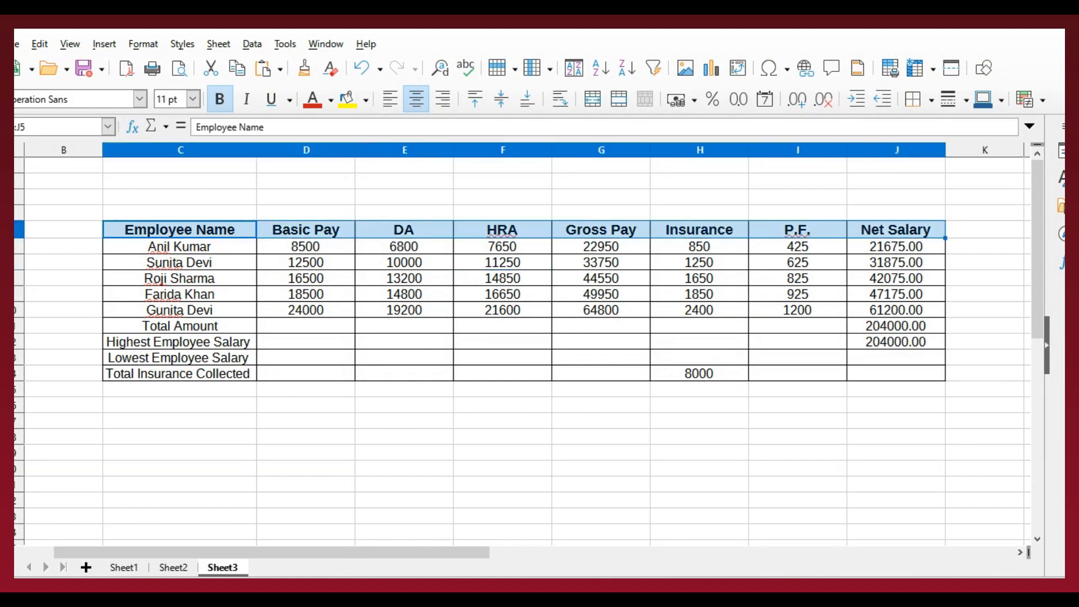
{"action": "left_click", "coordinate": [365, 100]}
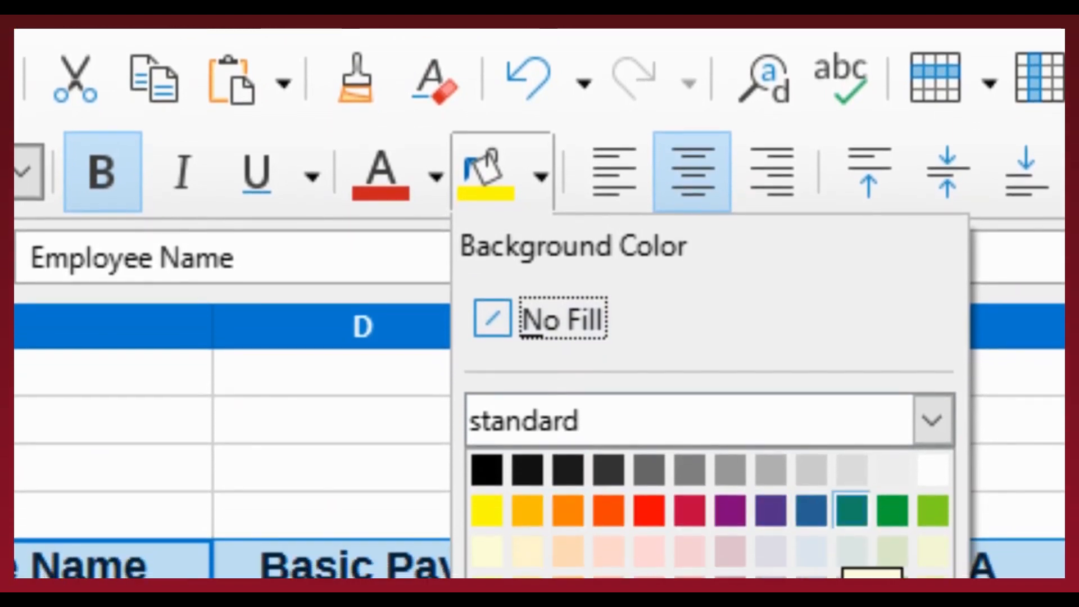
{"action": "left_click", "coordinate": [933, 511]}
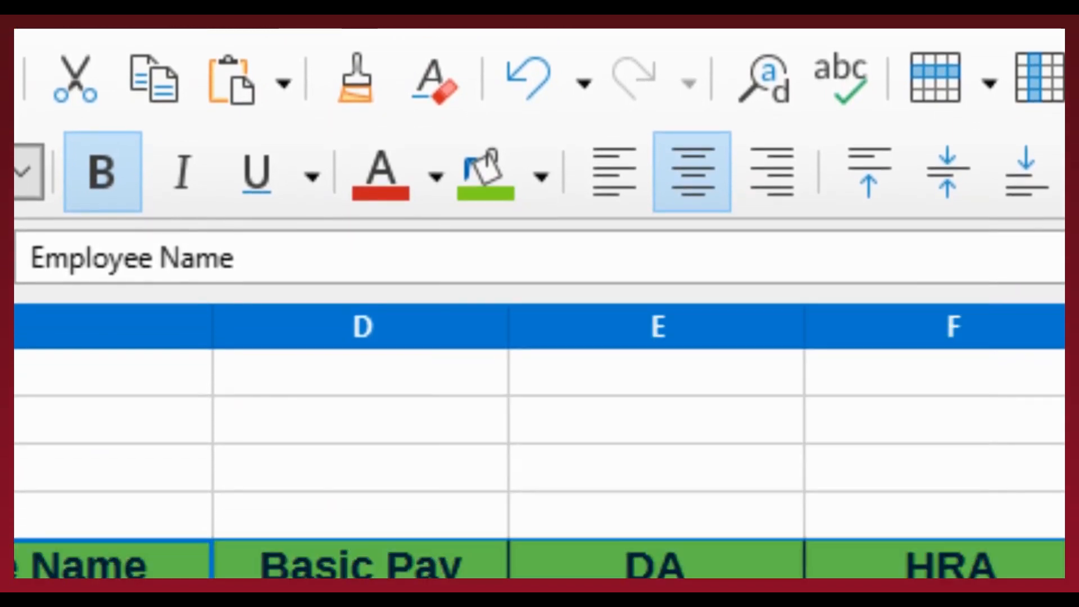
{"action": "left_click", "coordinate": [951, 565]}
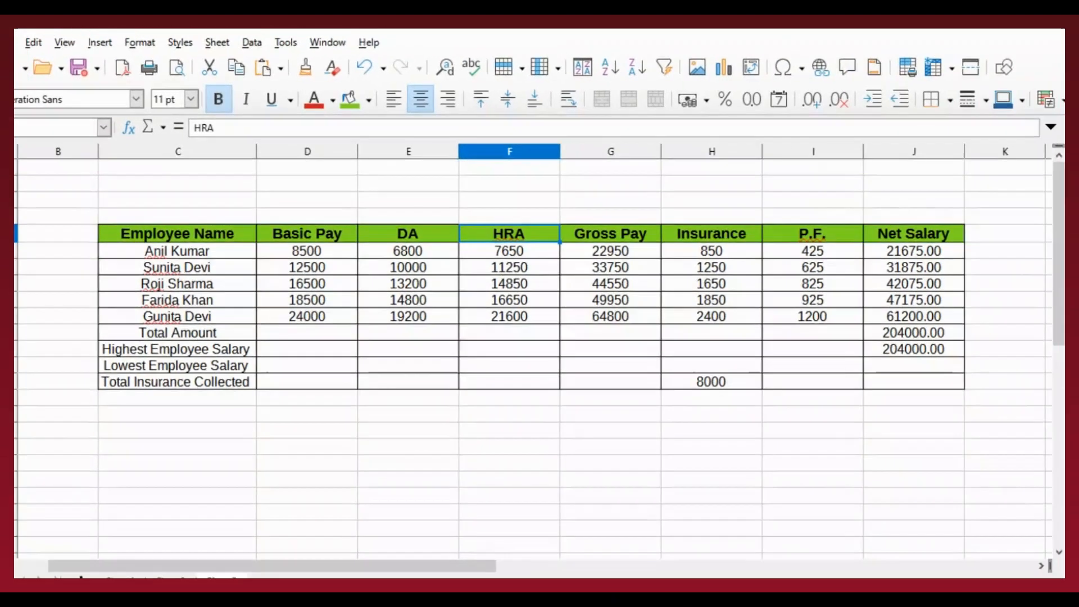
{"action": "left_click", "coordinate": [107, 558]}
- Fill the table body C6:J14, below the header row, with a yellow background color
{"action": "left_click_drag", "start_coordinate": [180, 246], "coordinate": [897, 373]}
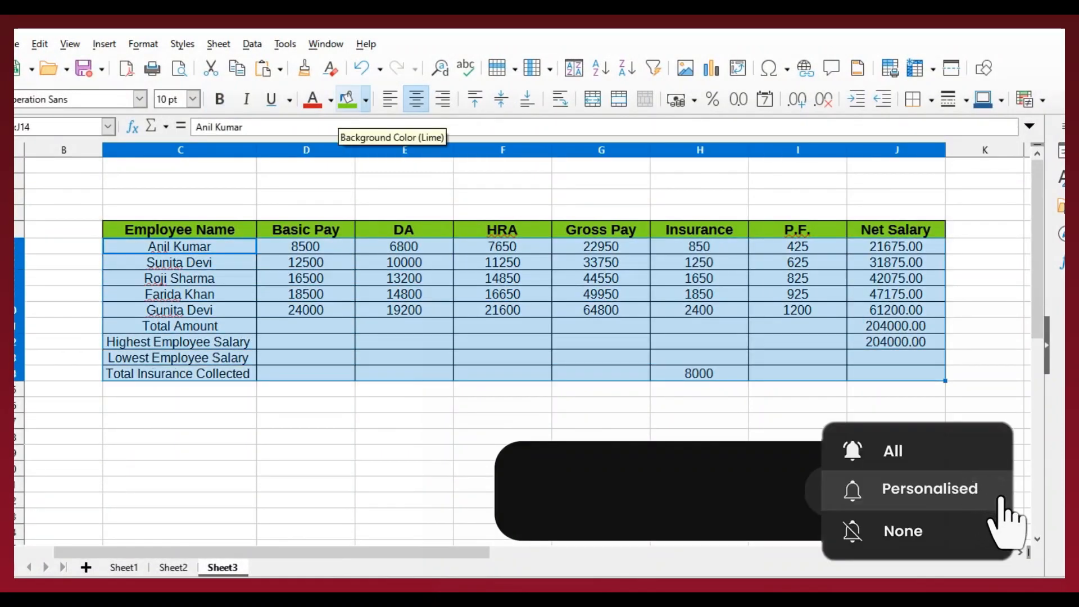
{"action": "left_click", "coordinate": [365, 100]}
{"action": "left_click", "coordinate": [348, 210]}
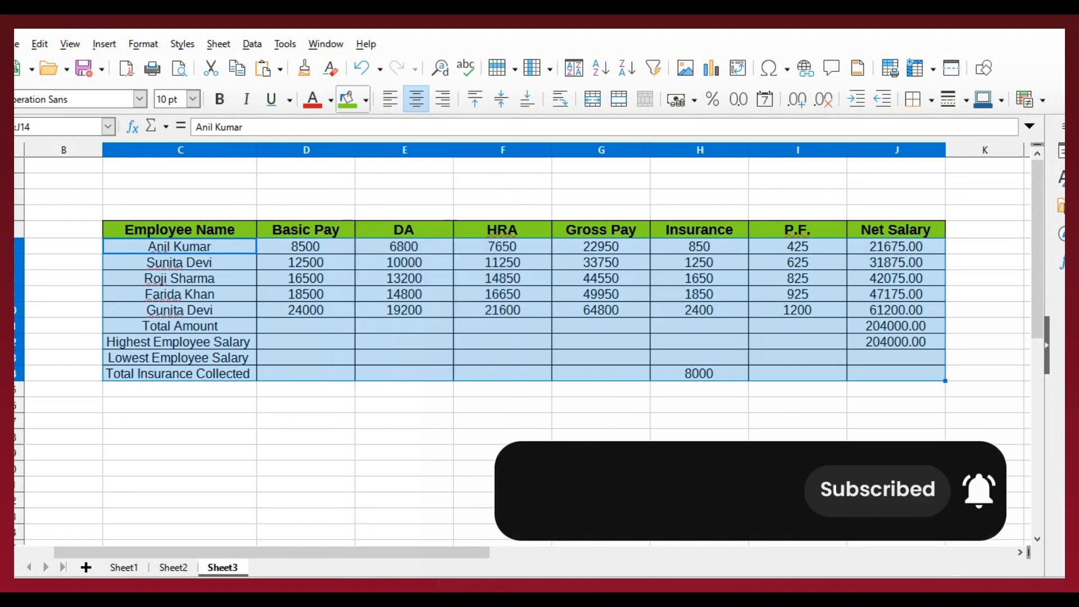
{"action": "left_click", "coordinate": [601, 326]}
{"action": "left_click", "coordinate": [601, 405]}
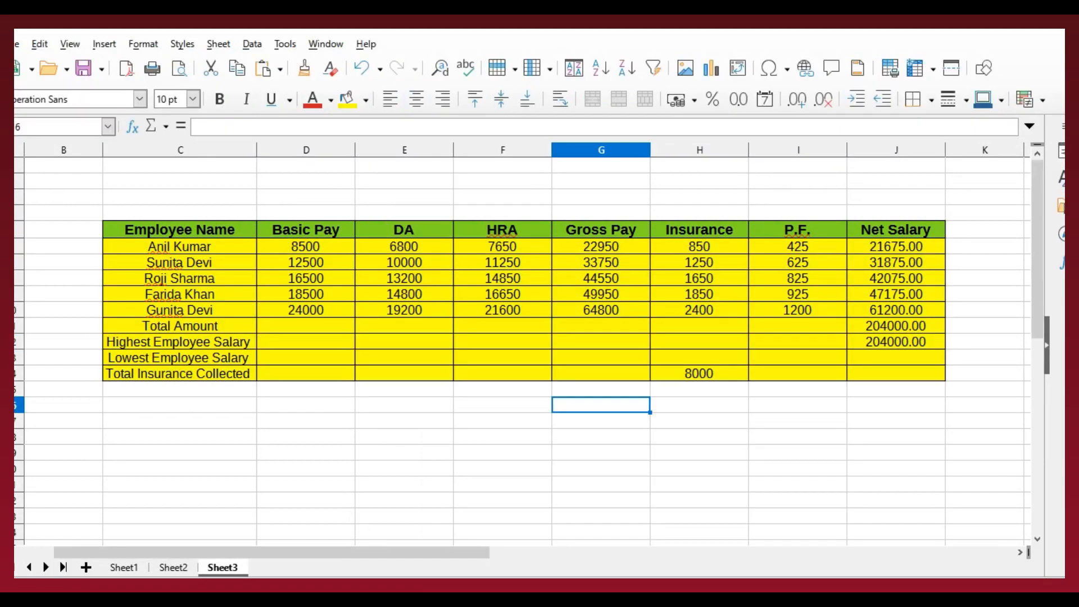